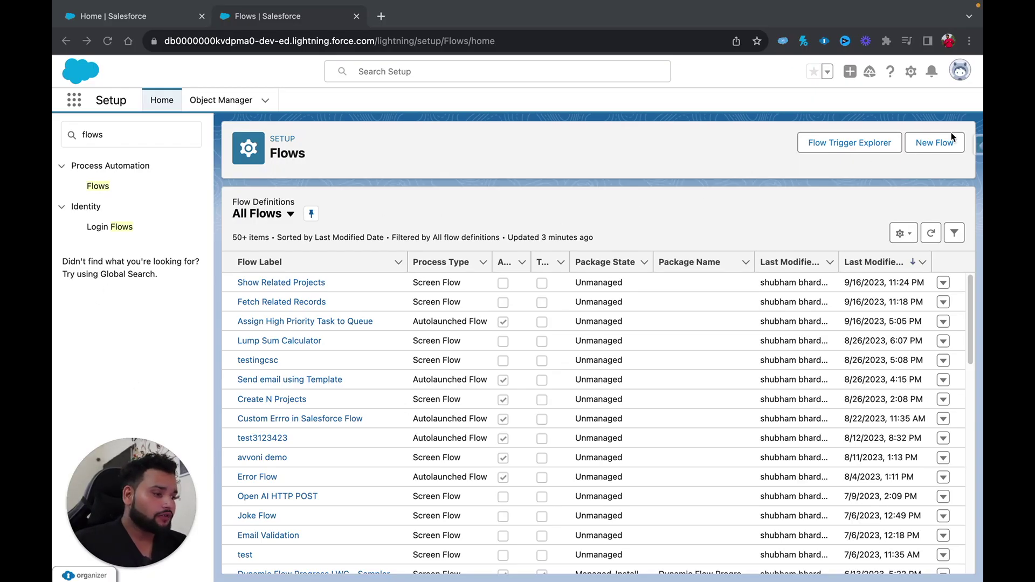
Create a new Screen Flow from the New Flow dialog, opening a blank Start-to-End canvas.
left_click(937, 145)
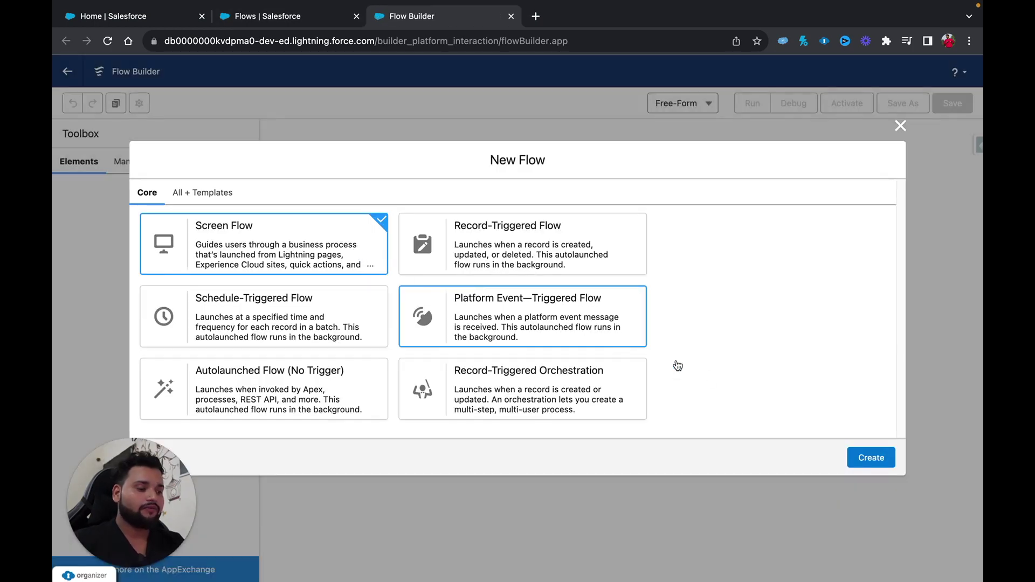
left_click(871, 457)
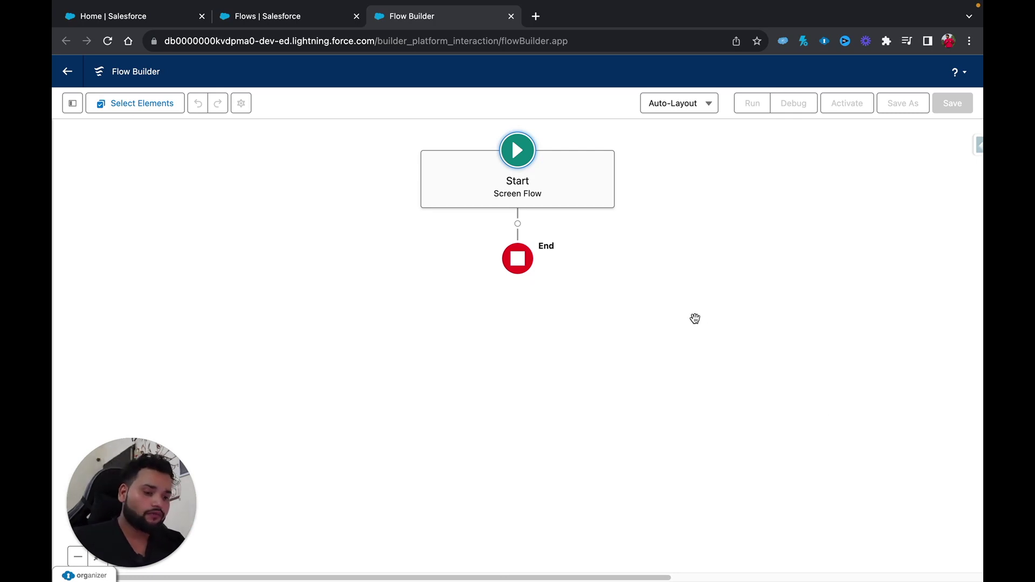
left_click(518, 224)
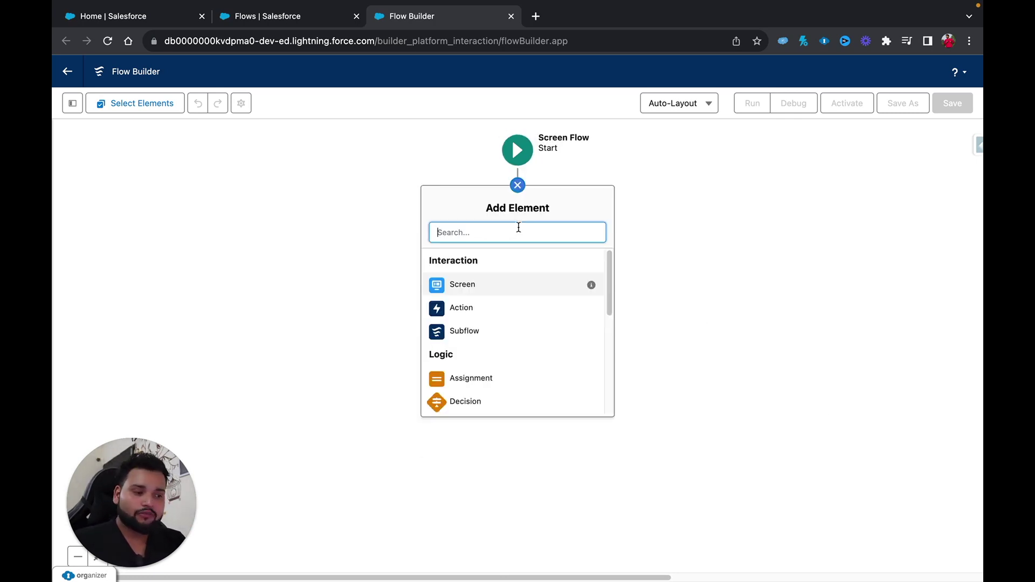
Add a Screen element to the flow and place a Text input component on it.
left_click(468, 291)
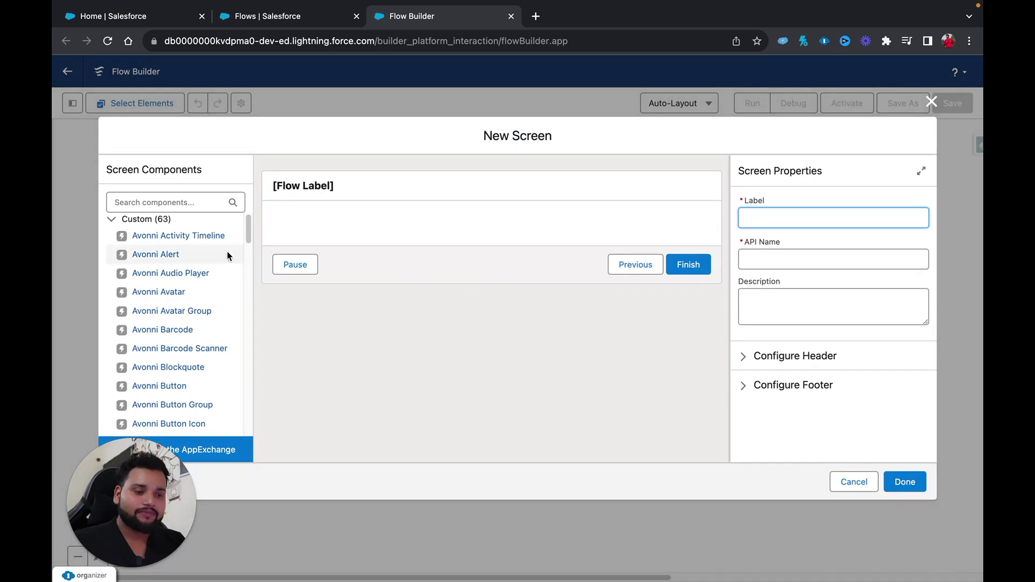
left_click(153, 196)
type("t")
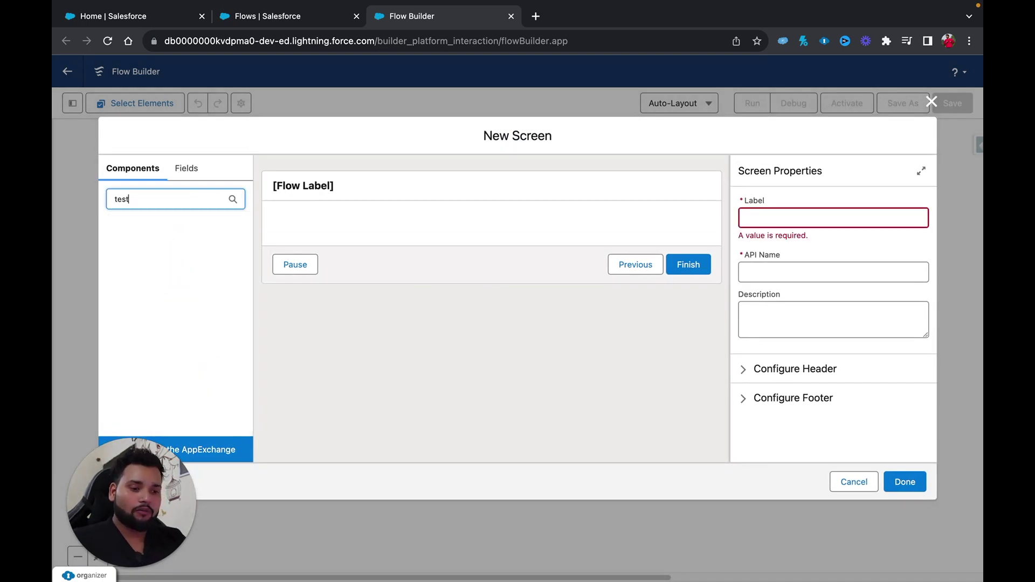
type("ext")
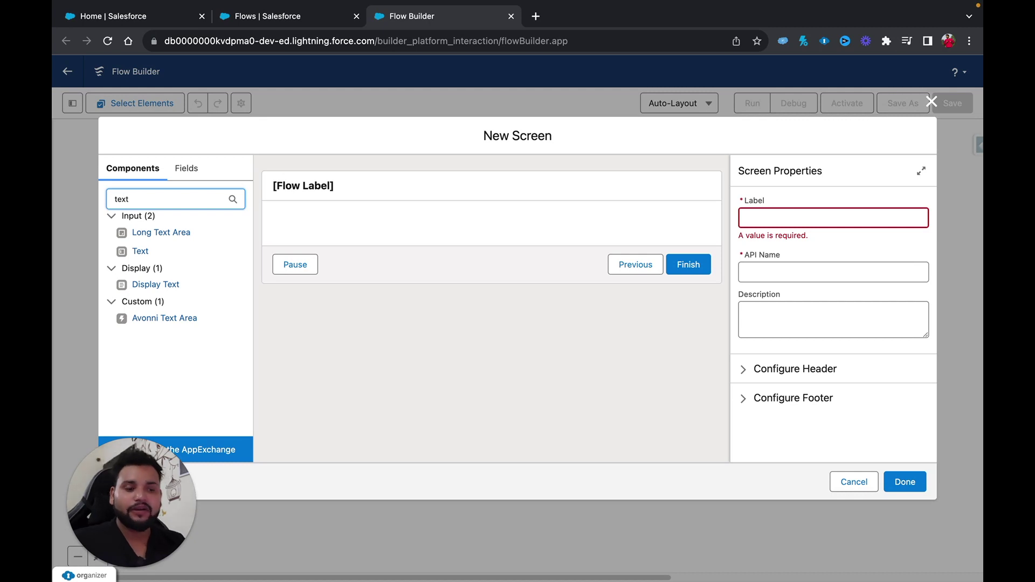
left_click(141, 252)
left_click_drag(142, 252, 278, 221)
left_click(314, 187)
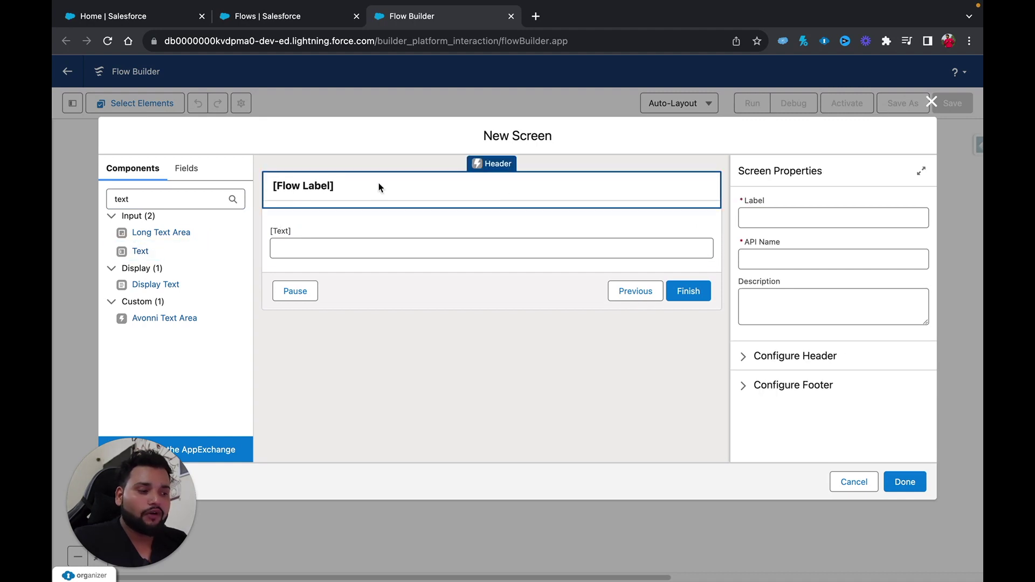
left_click(752, 216)
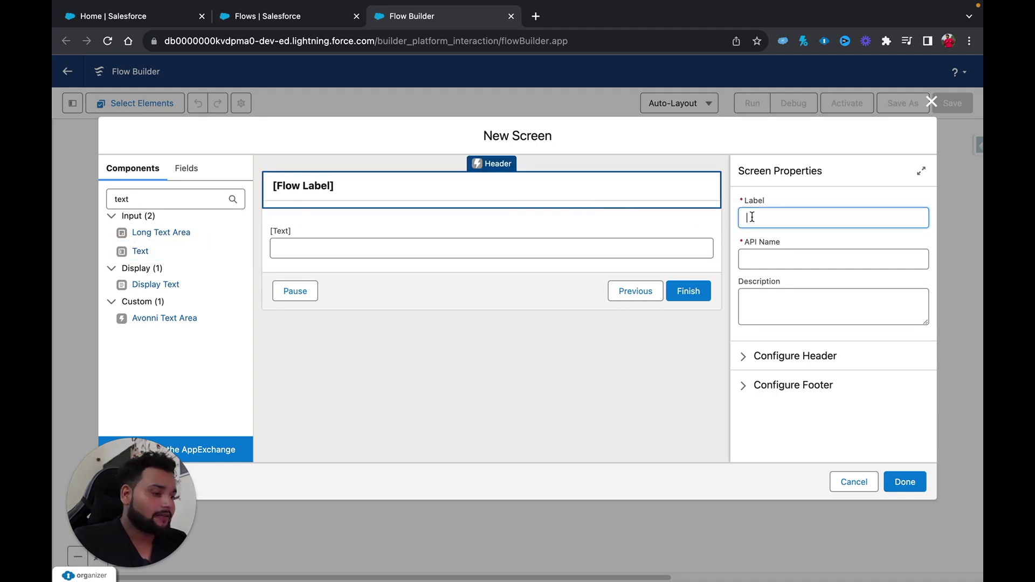
Label the screen 'Account & Contact Information' and its Text field 'Account Name'.
type("A")
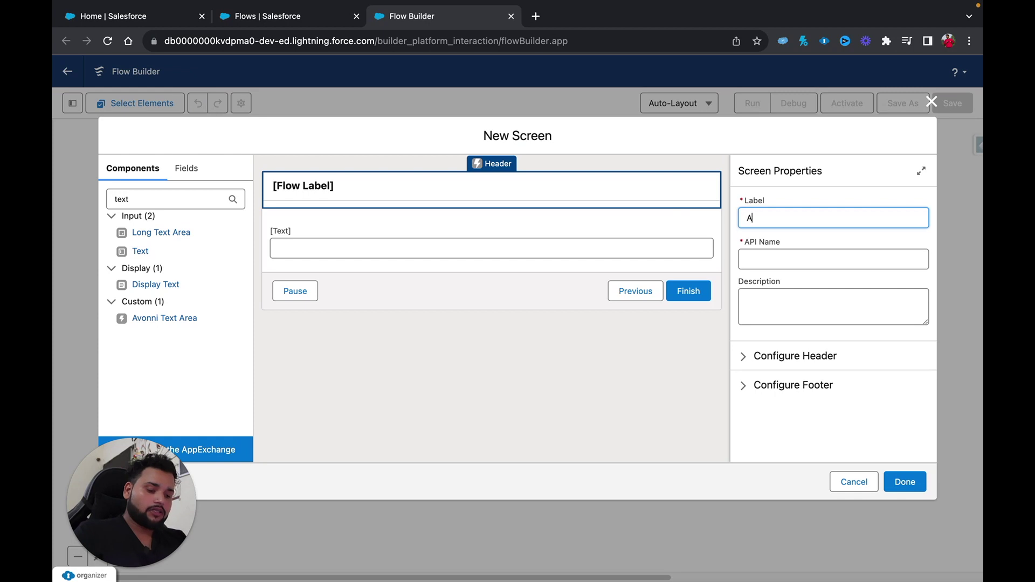
type("ccount")
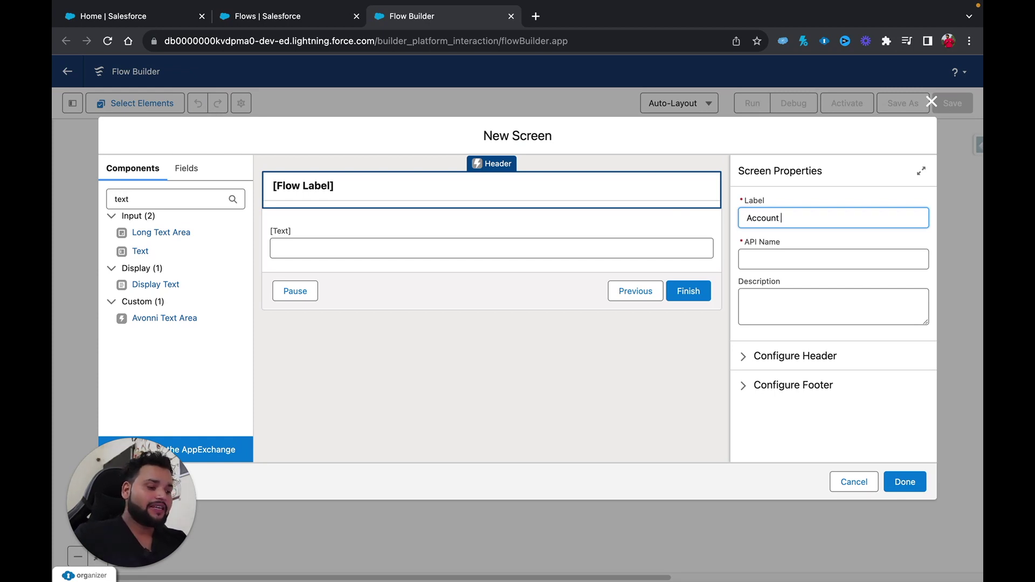
type(" &")
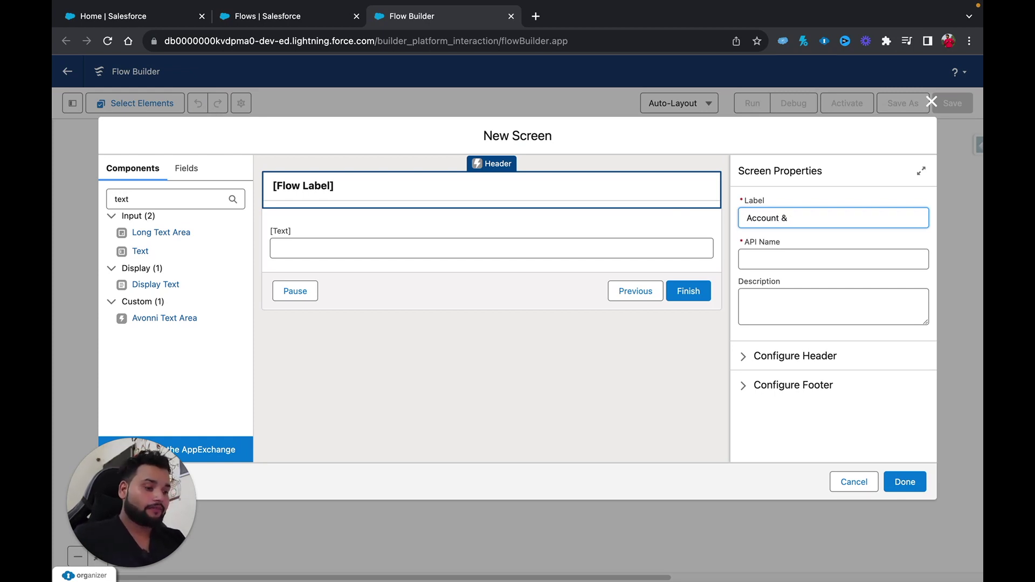
type(" Contact I")
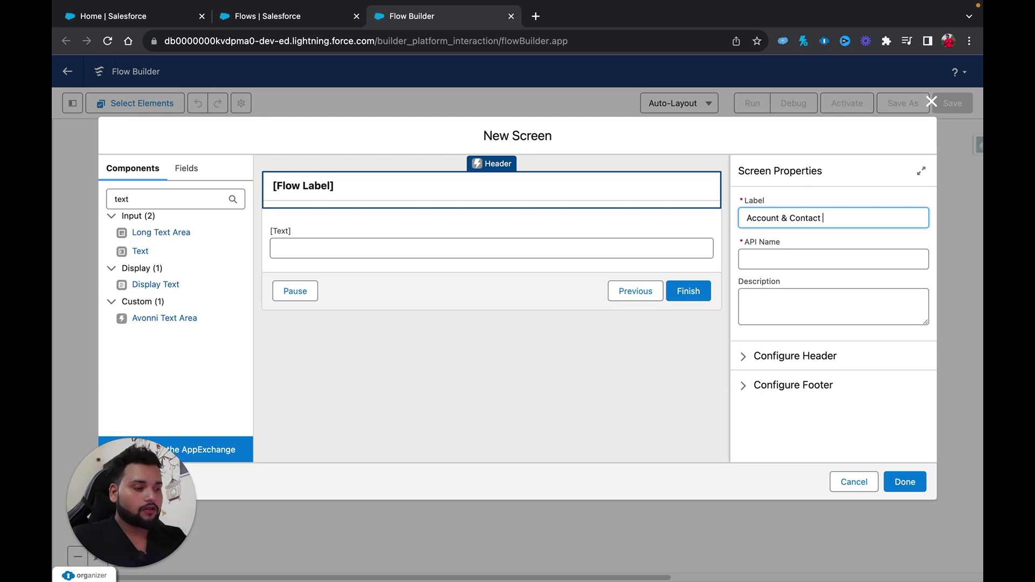
type("nformation")
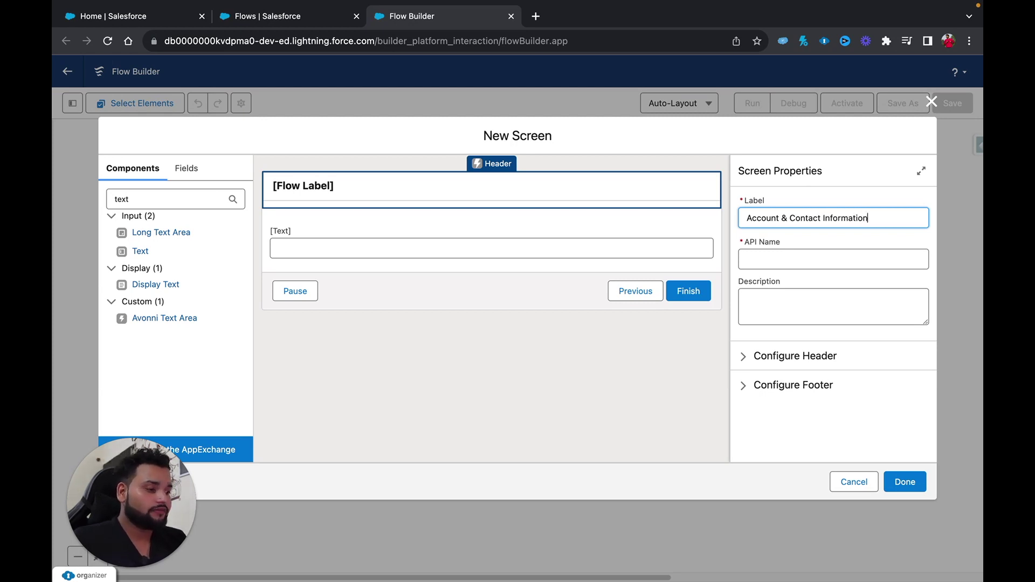
left_click(774, 264)
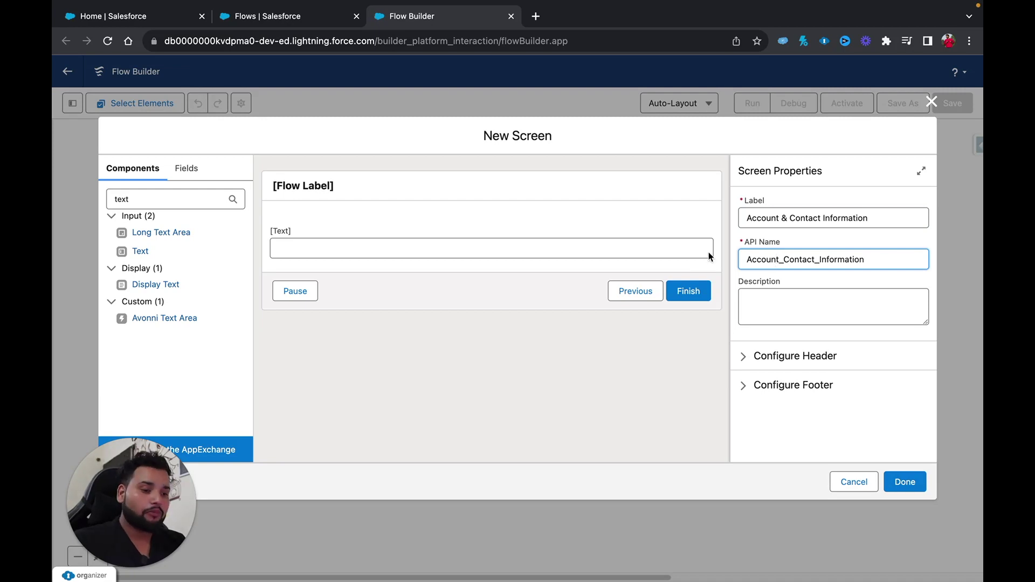
left_click(486, 246)
left_click(782, 218)
type("Account Name")
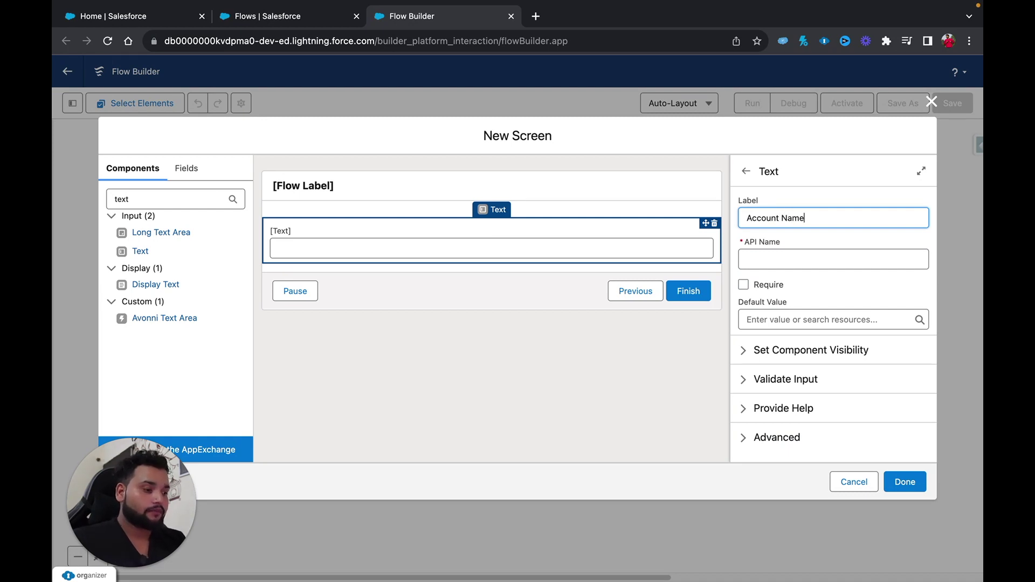
Make Account Name required and add a second Text input below it.
left_click(743, 284)
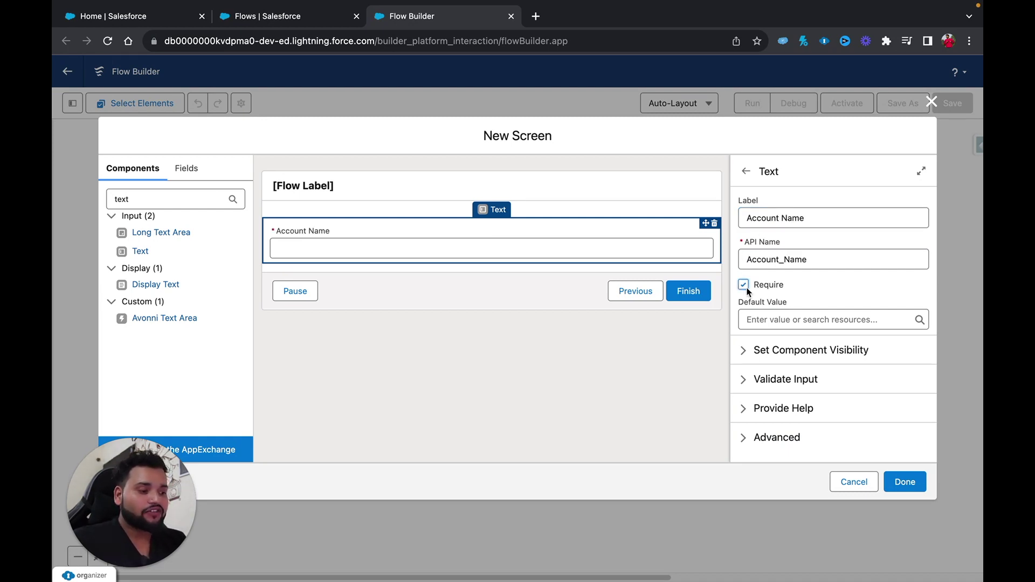
left_click(158, 199)
key("BackSpace")
key("BackSpace")
key("BackSpace")
key("BackSpace")
type("text")
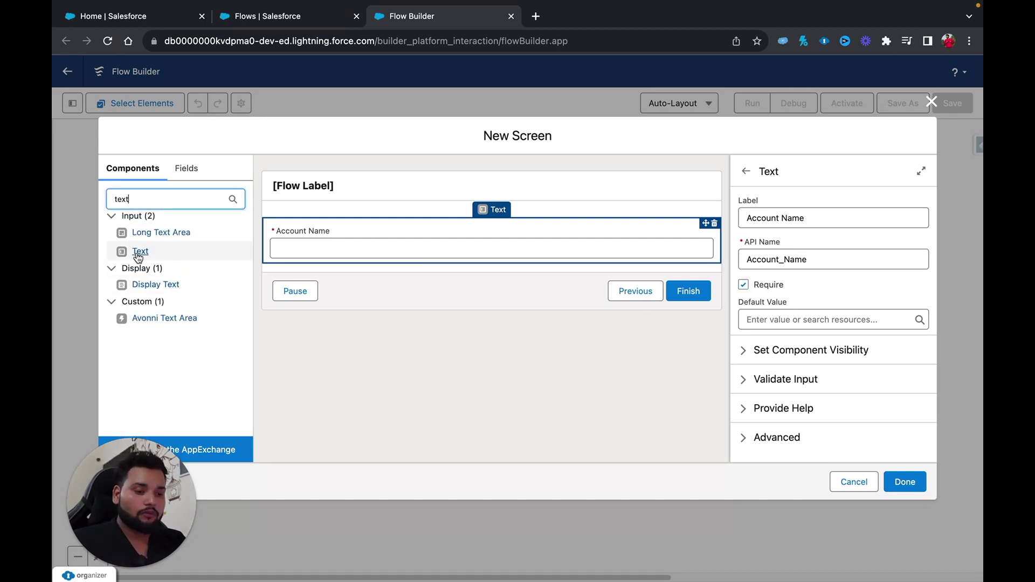
left_click_drag(139, 251, 275, 260)
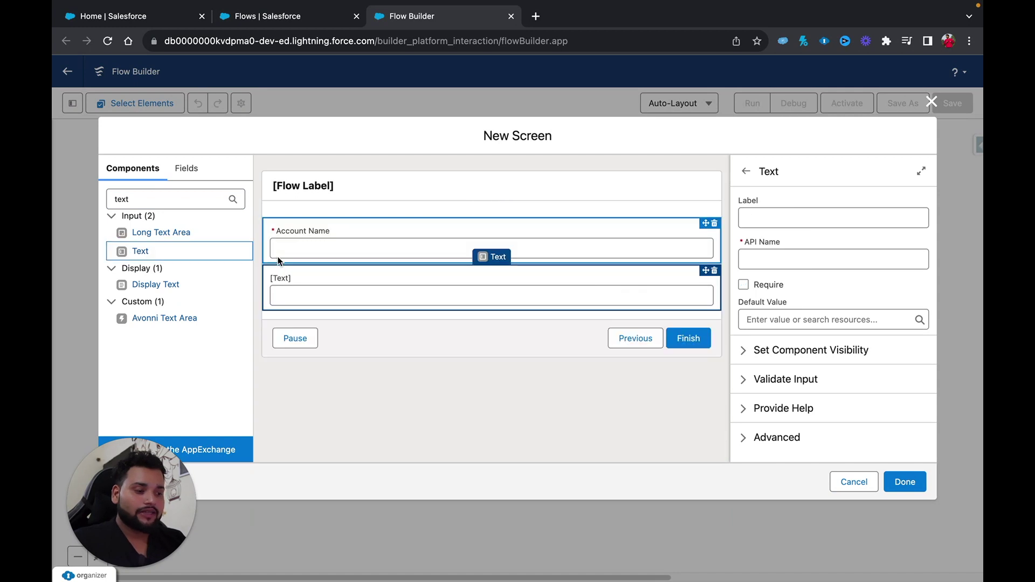
Add two more Text inputs and move a blank one up beneath Account Name.
double_click(109, 200)
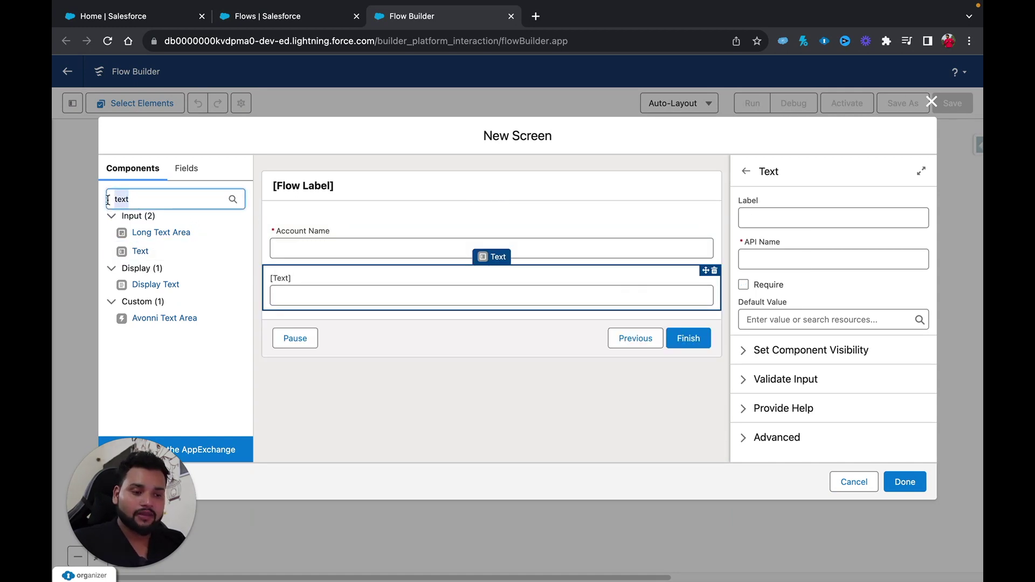
left_click_drag(139, 251, 280, 306)
double_click(131, 198)
type("text")
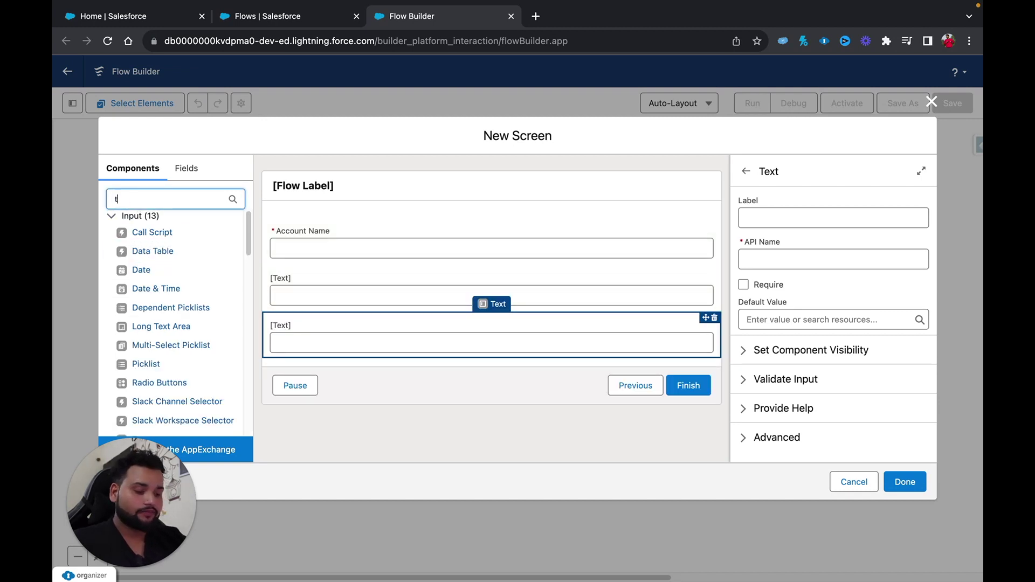
left_click_drag(136, 248, 280, 349)
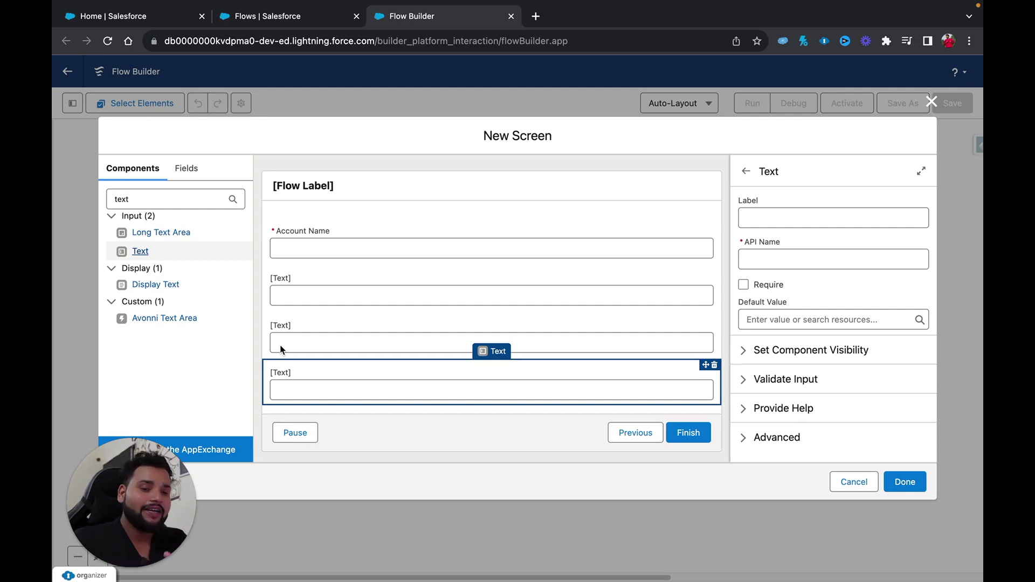
left_click_drag(280, 349, 650, 239)
left_click(745, 219)
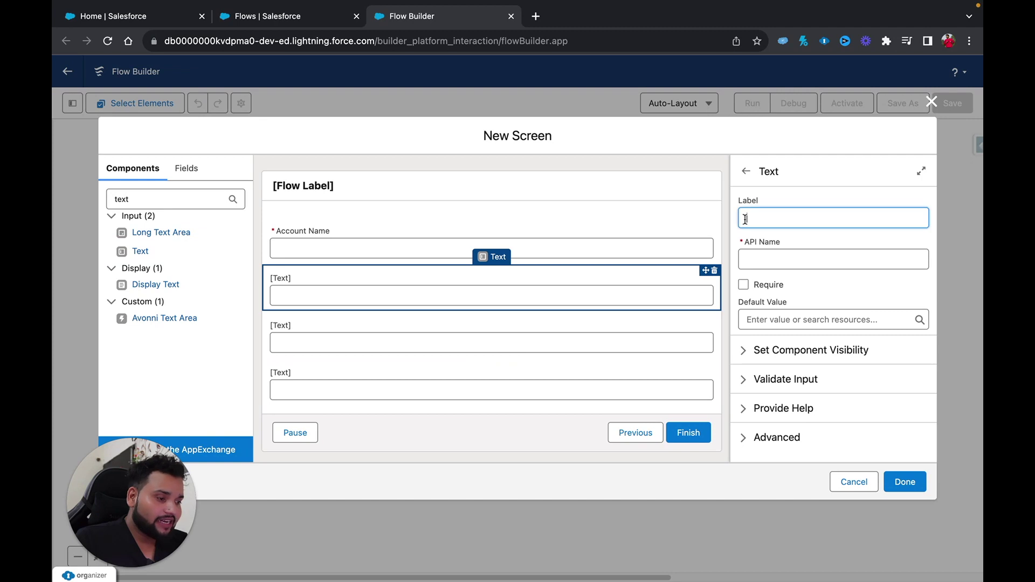
Label the blank fields 'Contact First Name' and 'Contact Last Name', making Last Name required.
type("Con")
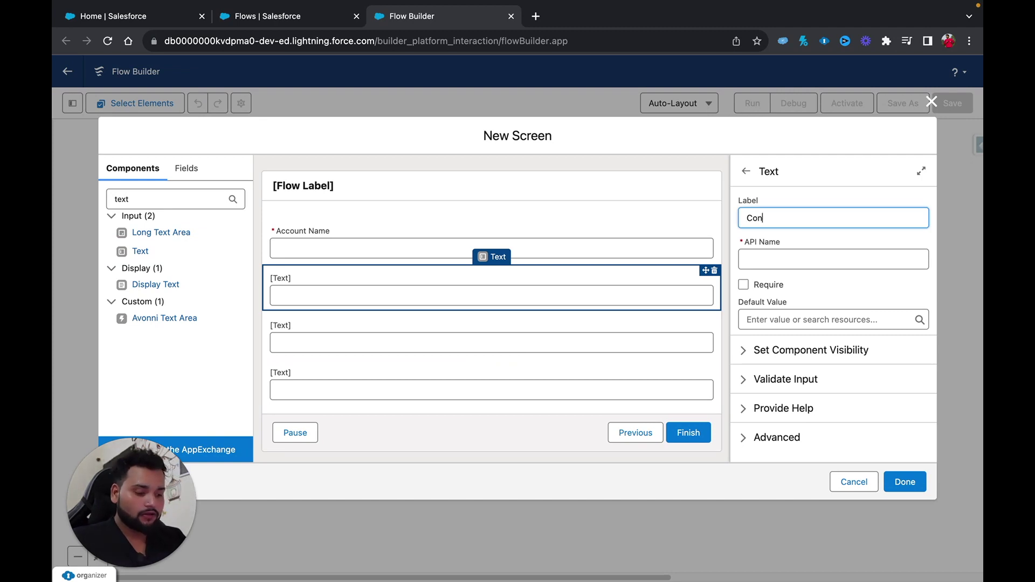
type("tact First")
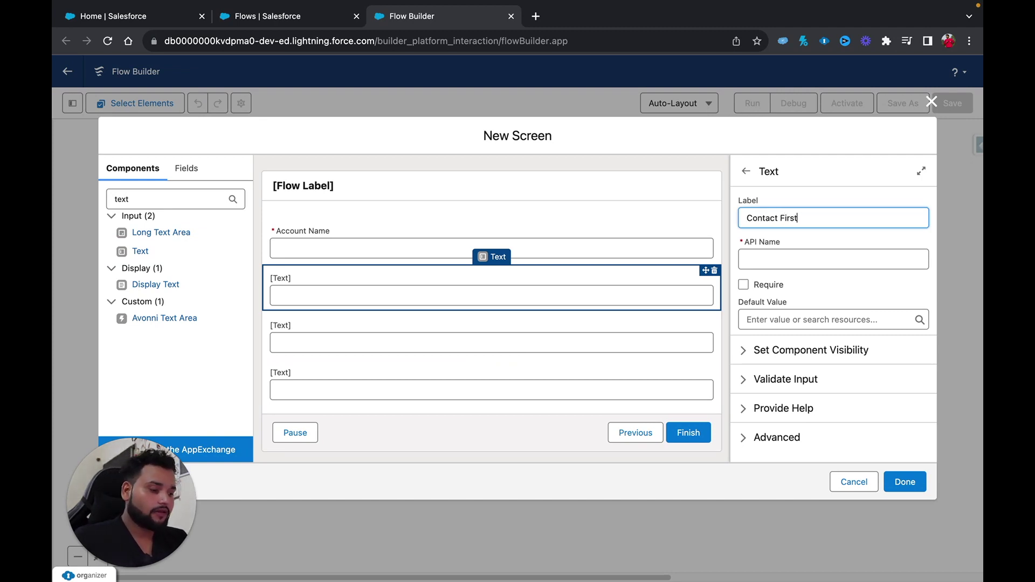
type(" Name")
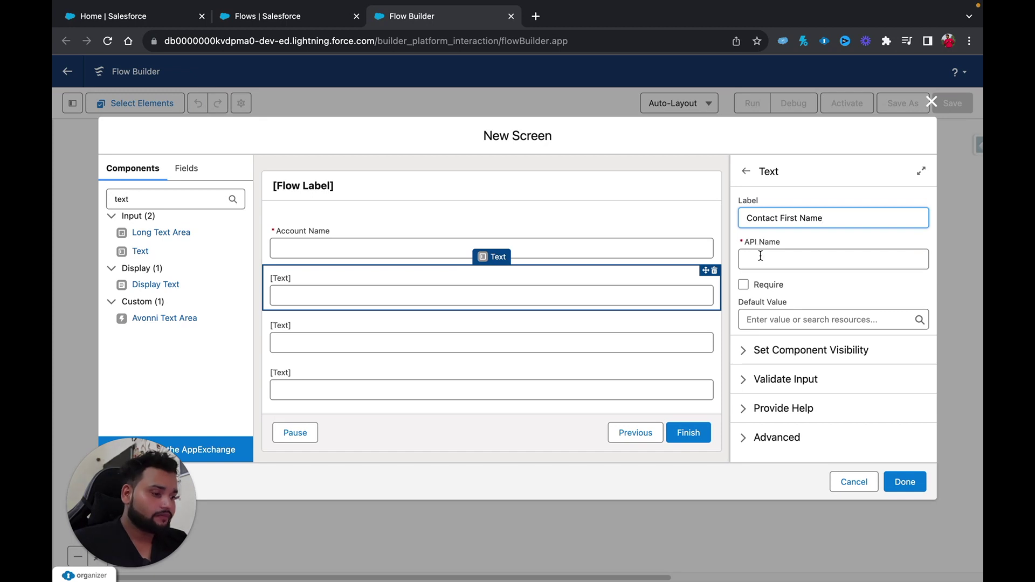
left_click(759, 258)
left_click(521, 331)
left_click(766, 221)
type("Contact")
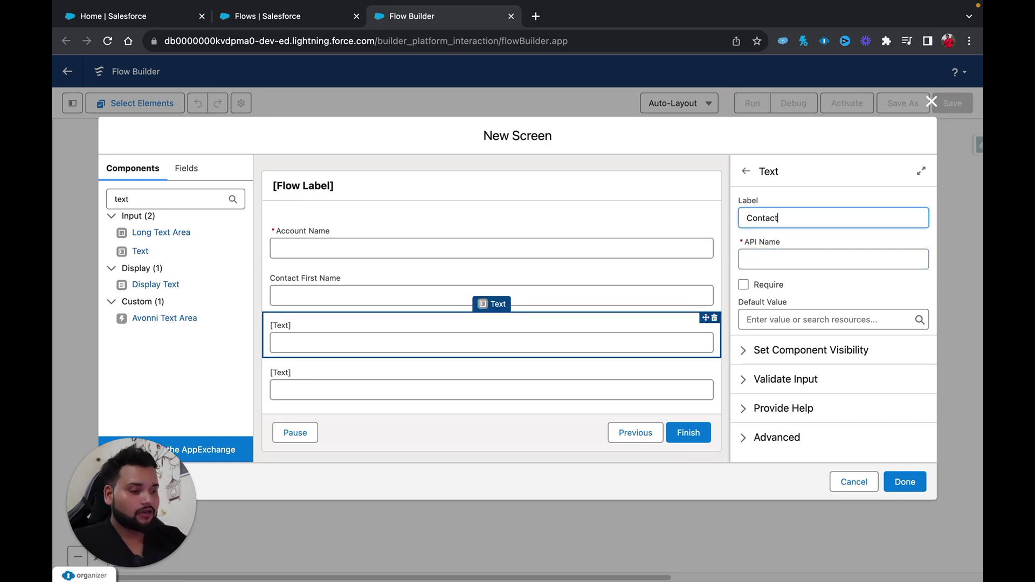
type(" Last nam")
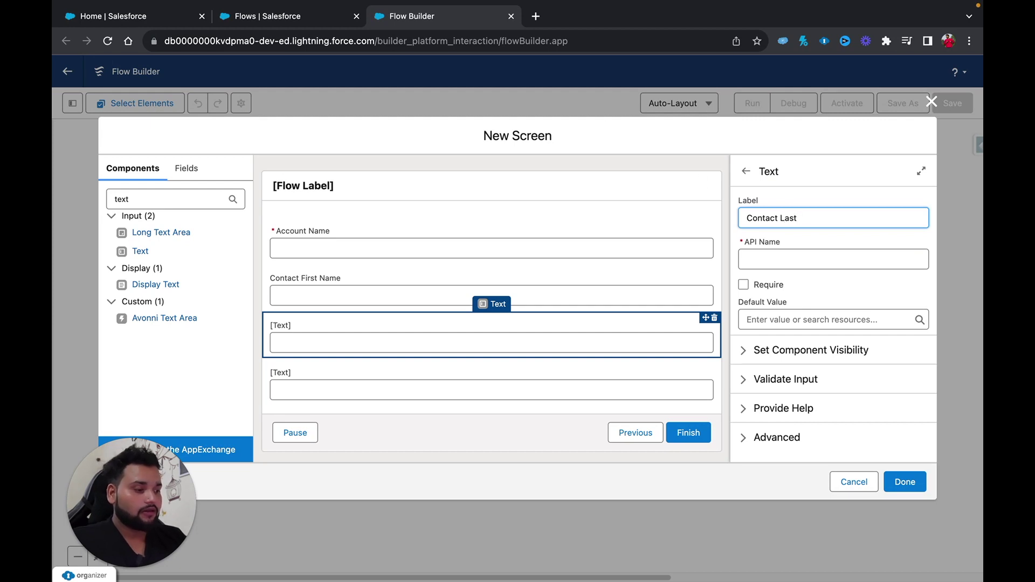
key("BackSpace")
key("BackSpace")
key("BackSpace")
type("Name")
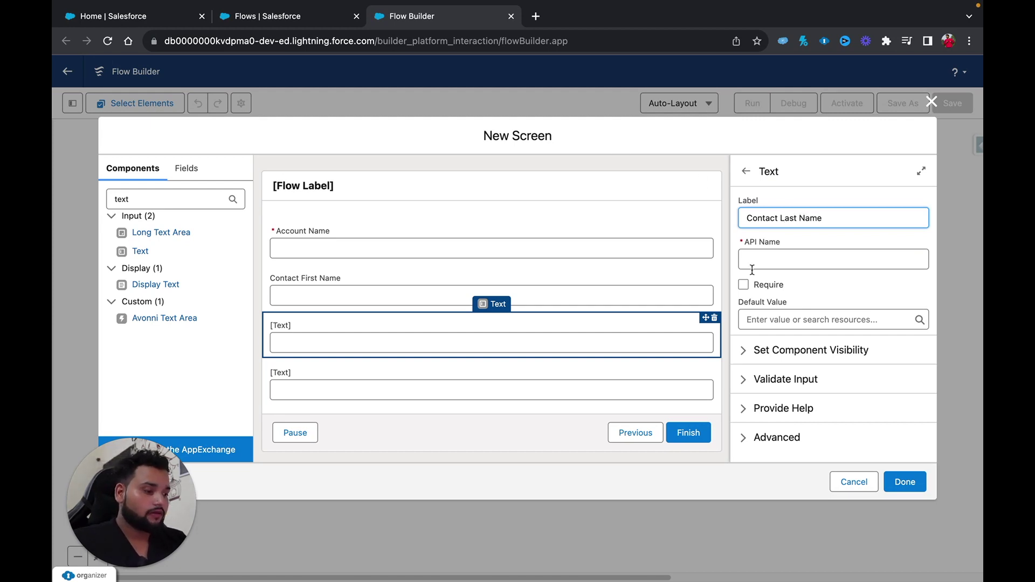
left_click(750, 277)
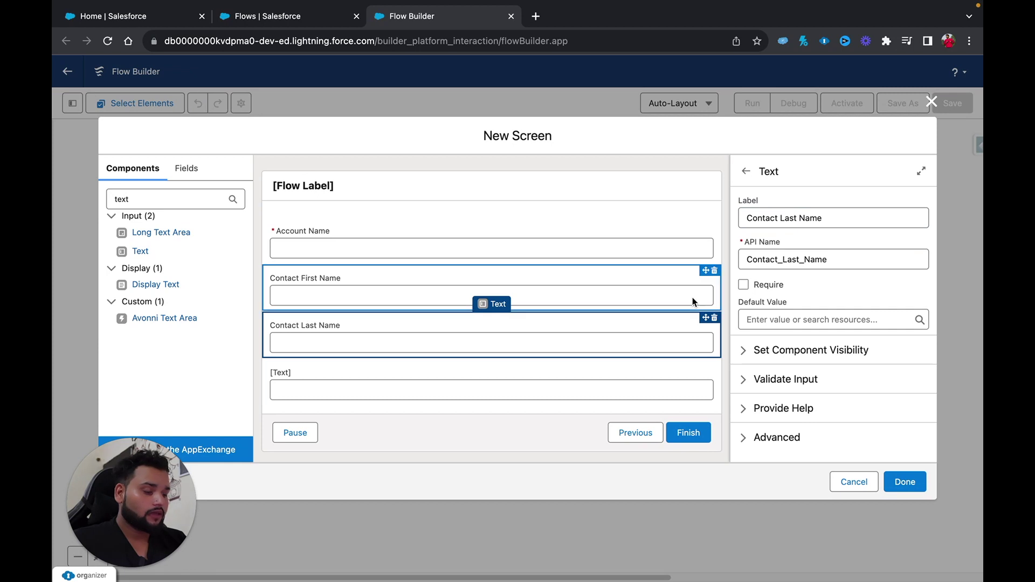
left_click(744, 286)
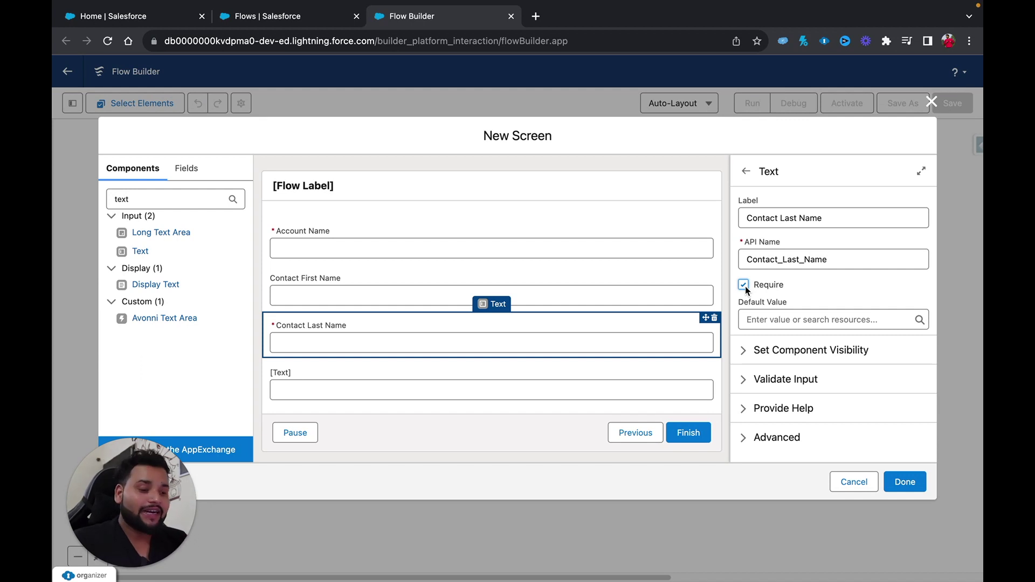
Label the last field 'Email', make it required, and finish the screen.
left_click(575, 379)
left_click(753, 221)
type("Email")
left_click(770, 258)
left_click(743, 285)
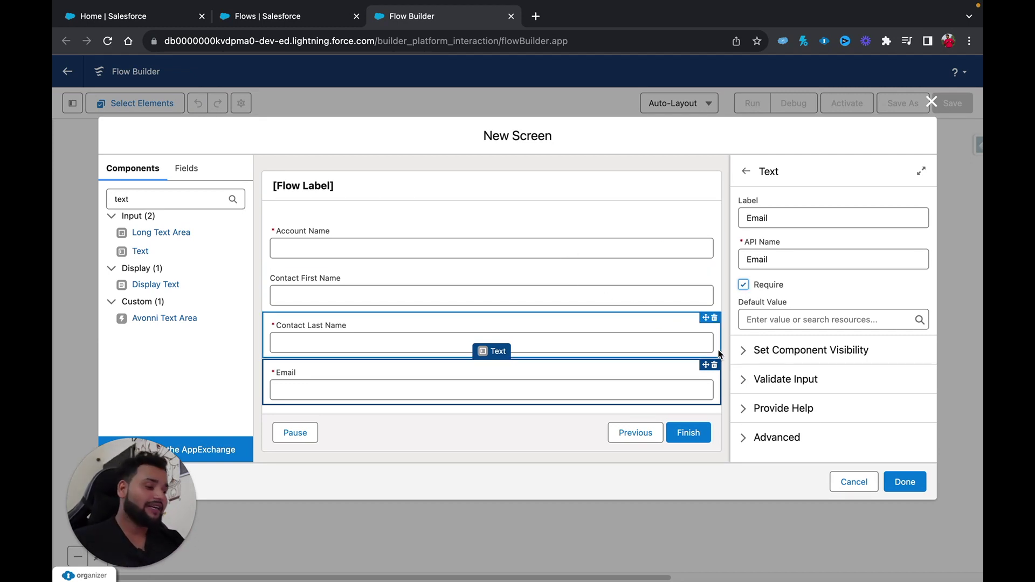
left_click(899, 479)
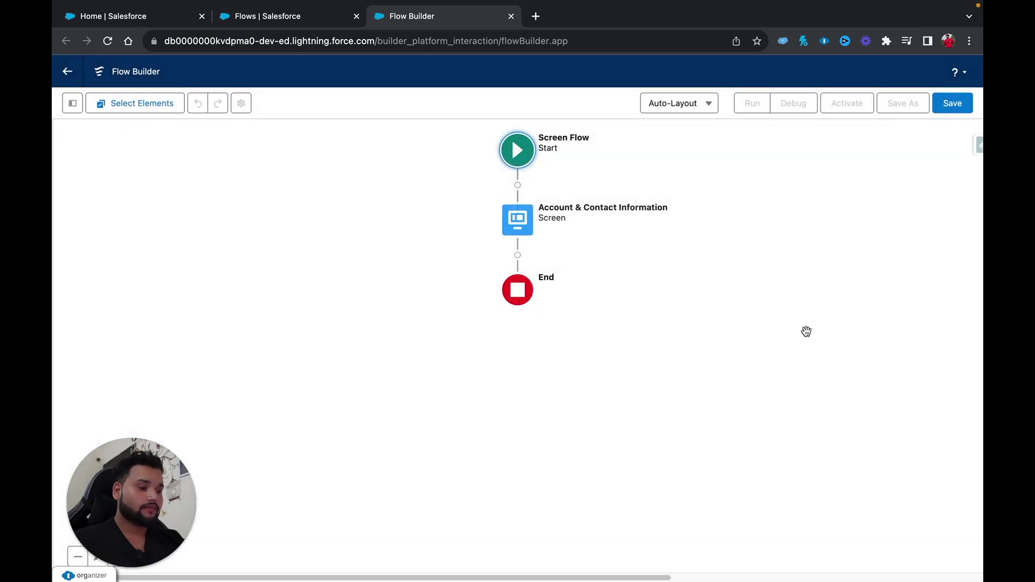
Save the flow as 'Account & Contact Creation Screen' with API name Account_Contact_Creation_Screen.
left_click(947, 115)
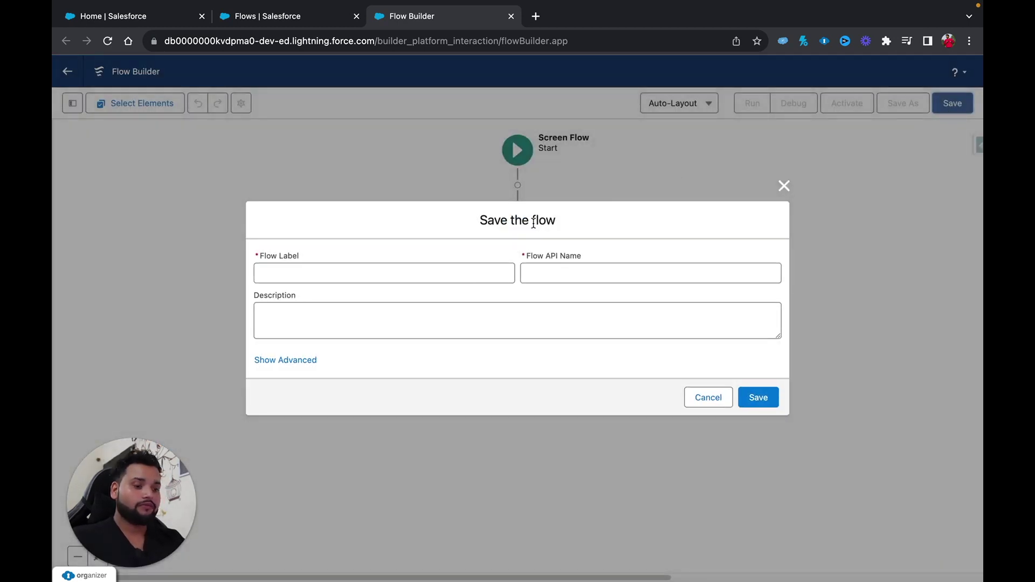
left_click(392, 273)
type("Accou")
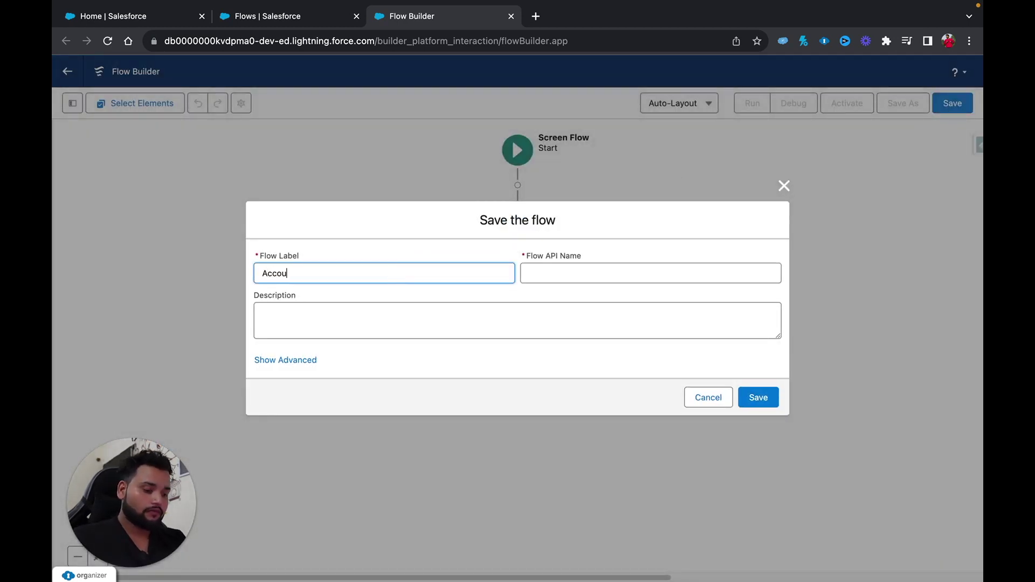
type("nt & ")
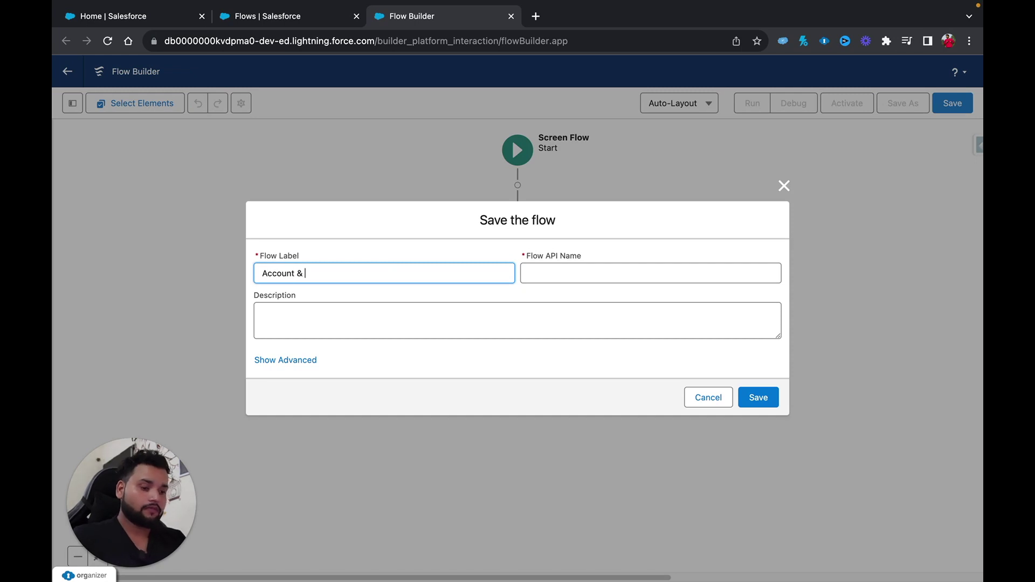
type("Contact ")
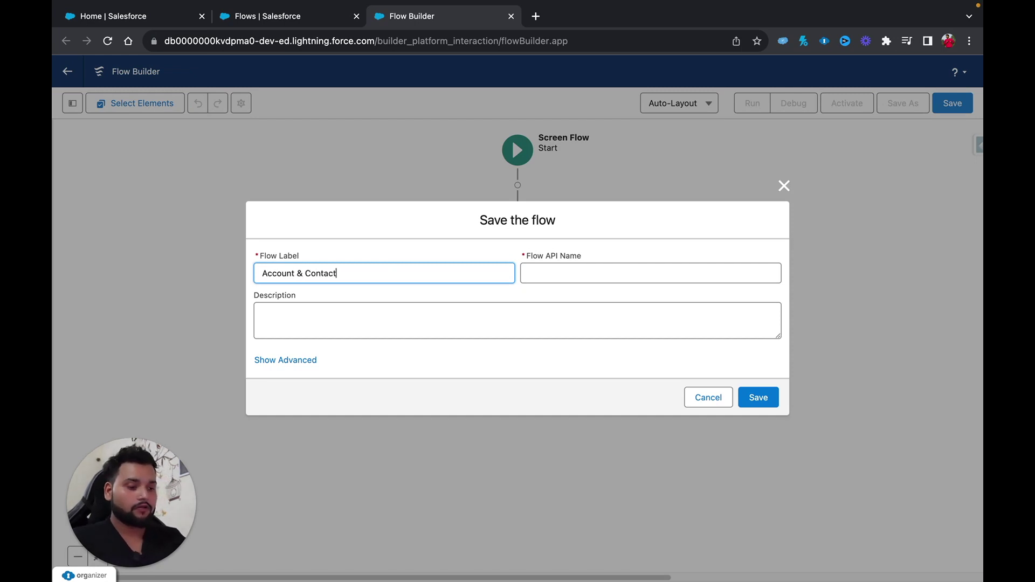
type("Crea")
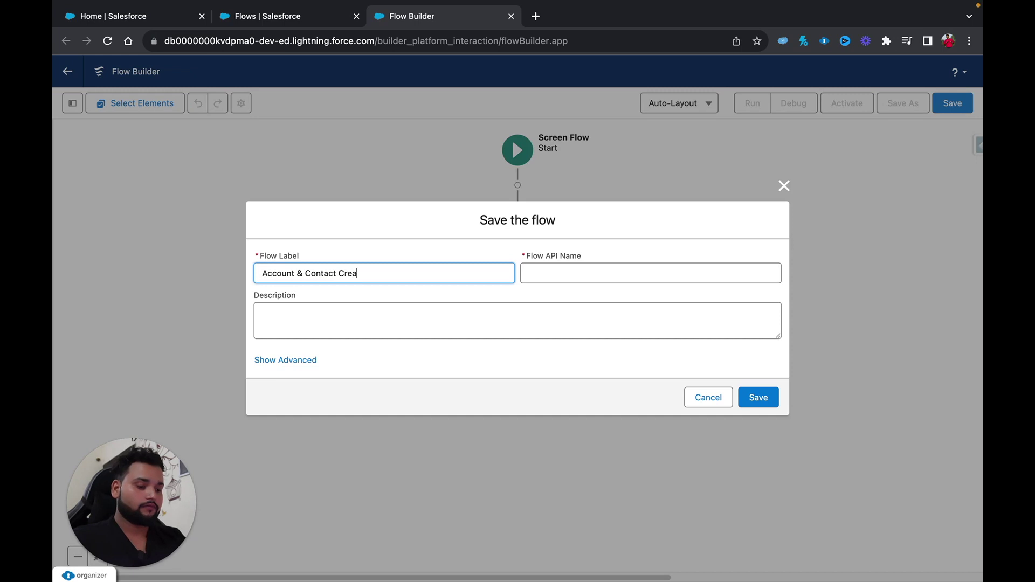
type("tion Screen")
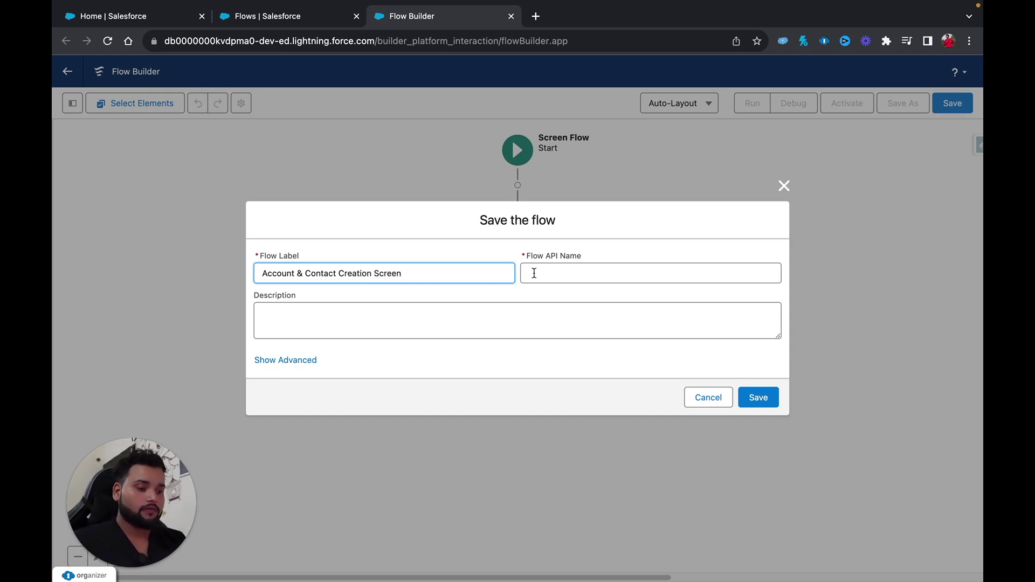
left_click(533, 272)
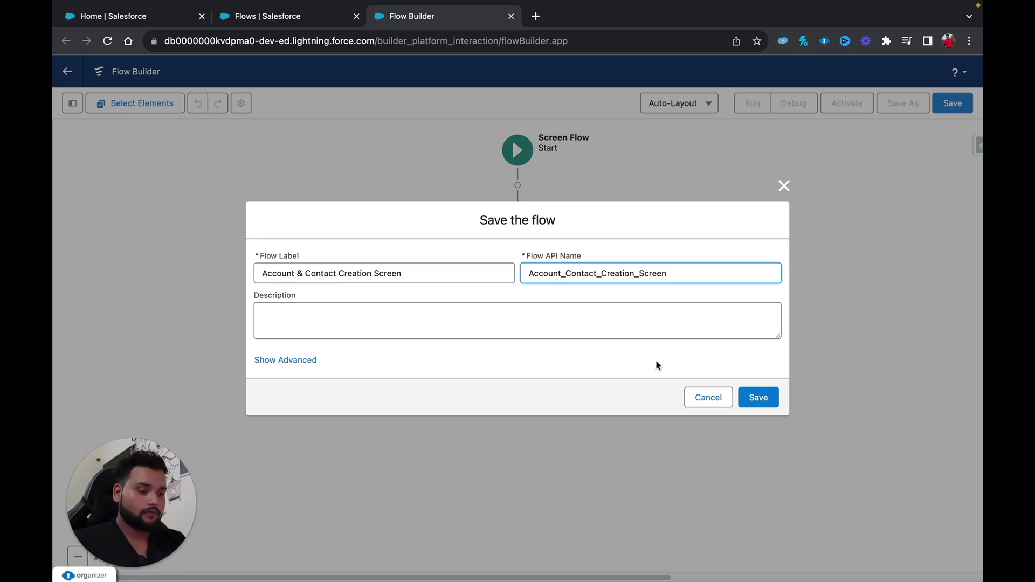
left_click(756, 399)
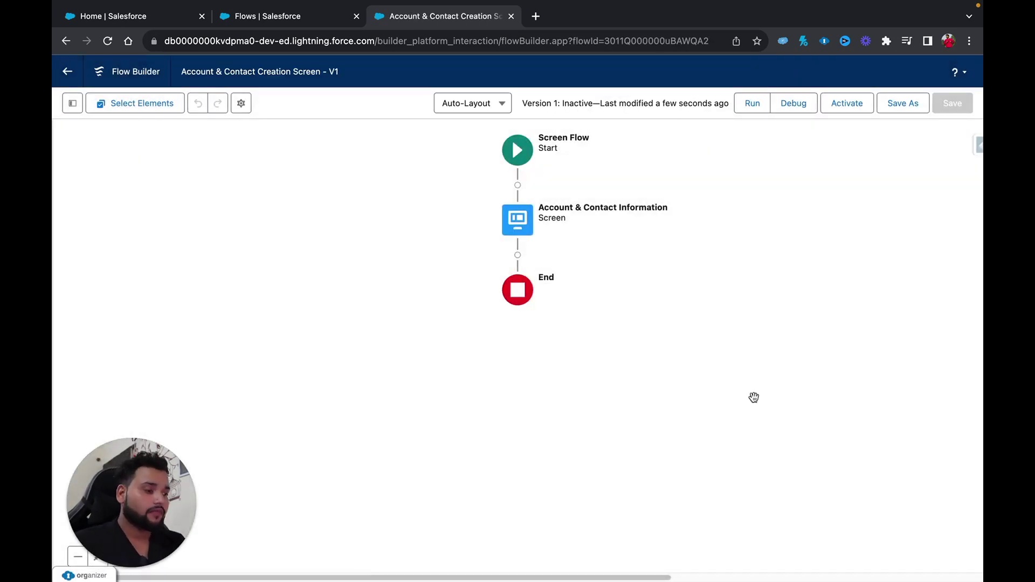
Launch a Debug run of the flow in a new browser tab.
left_click(788, 108)
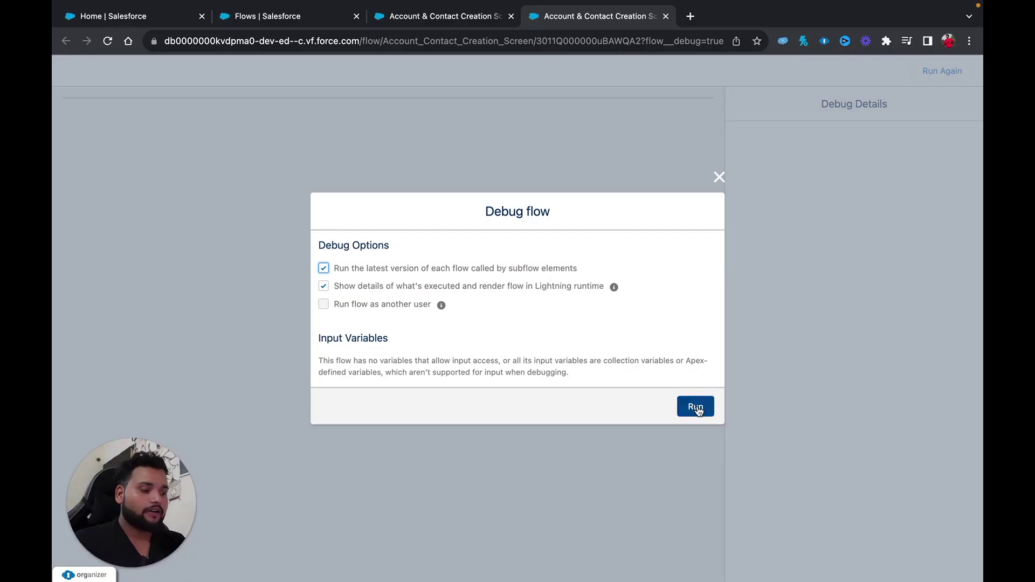
Run the debug, fill Account Name, First Name, Last Name and Email with test text, then close it.
left_click(696, 407)
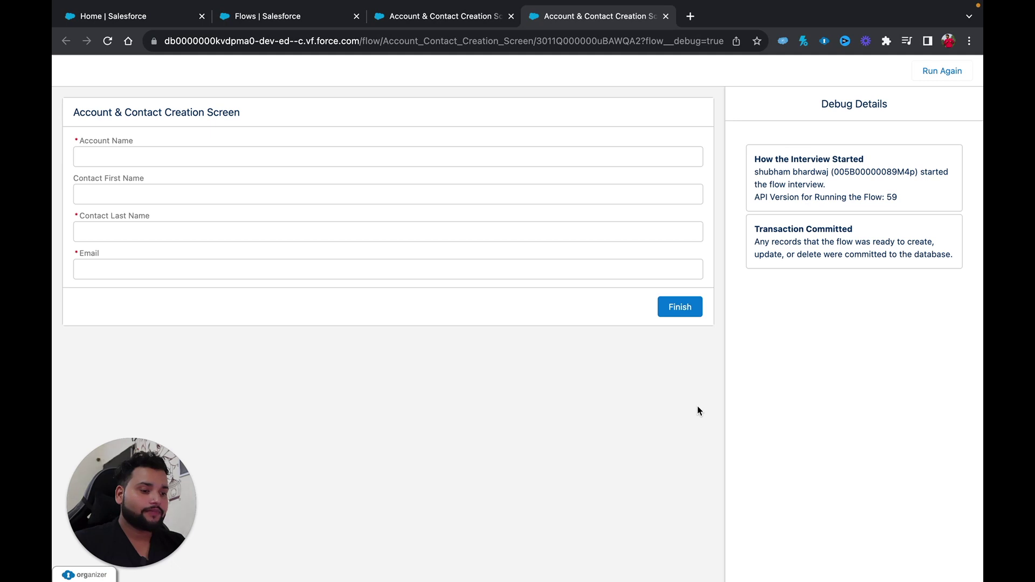
left_click(97, 164)
type("bsjvjkb")
left_click(97, 189)
type("asjkfsbfw")
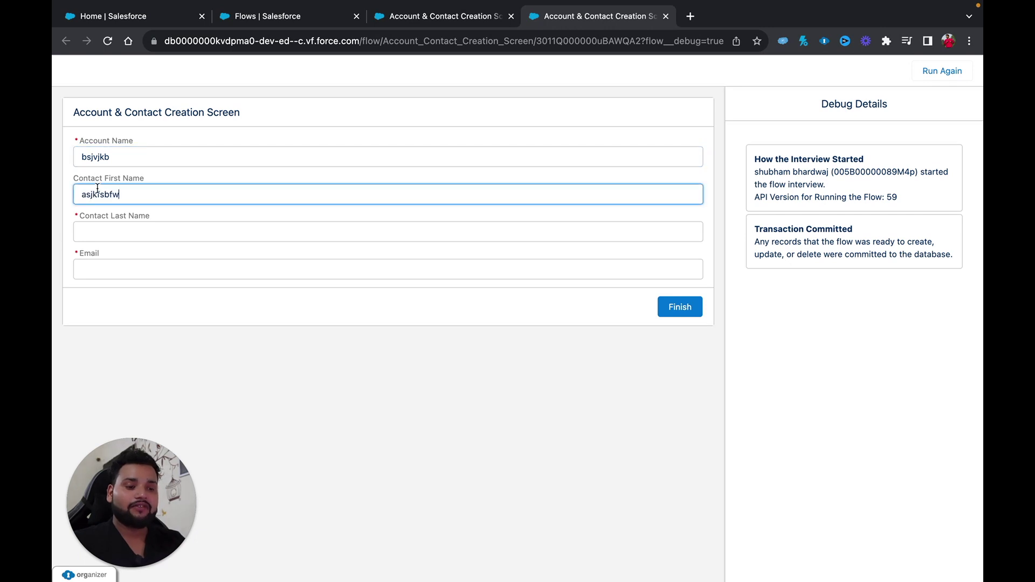
left_click(99, 230)
type("asklcnsilcn")
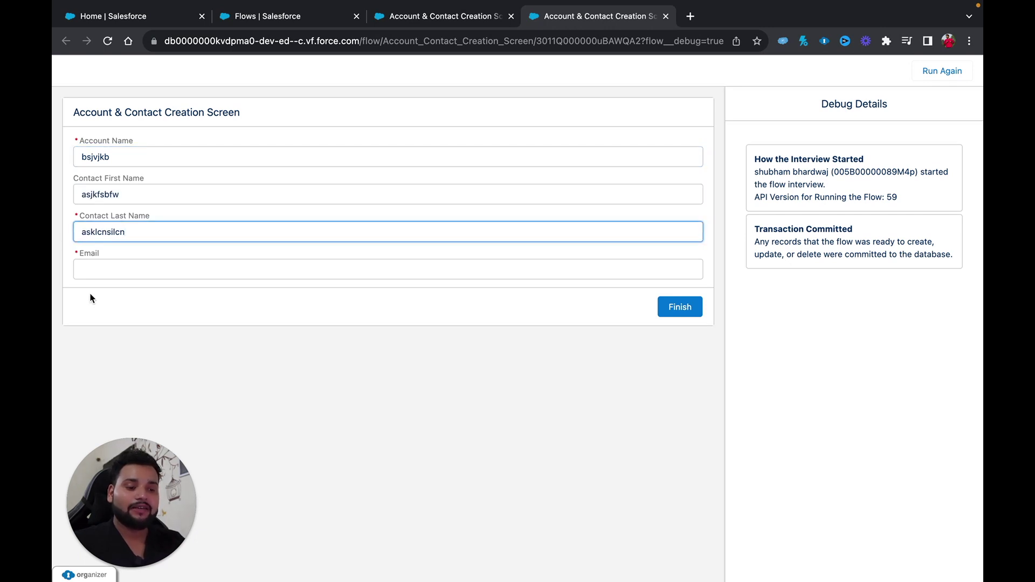
left_click(86, 271)
type("scklnsdcsdlcns")
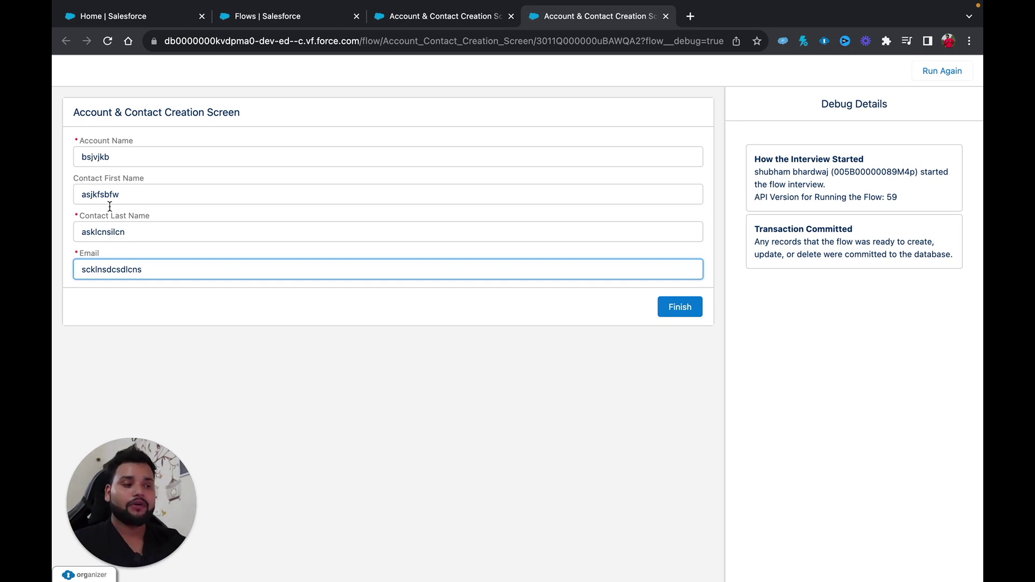
left_click(665, 16)
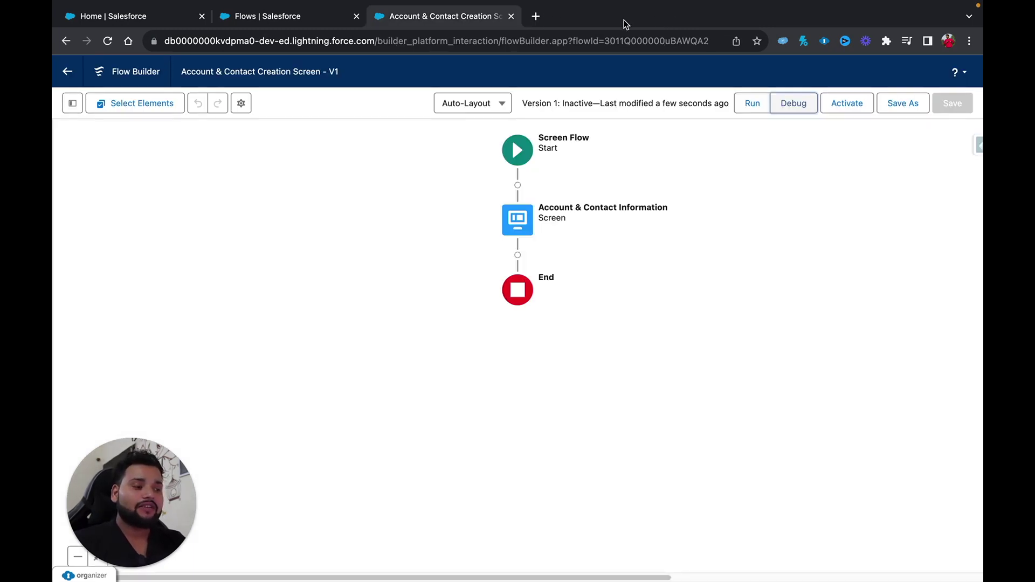
Add a Create Records element after the screen, labelled 'Create Account Record'.
left_click(518, 256)
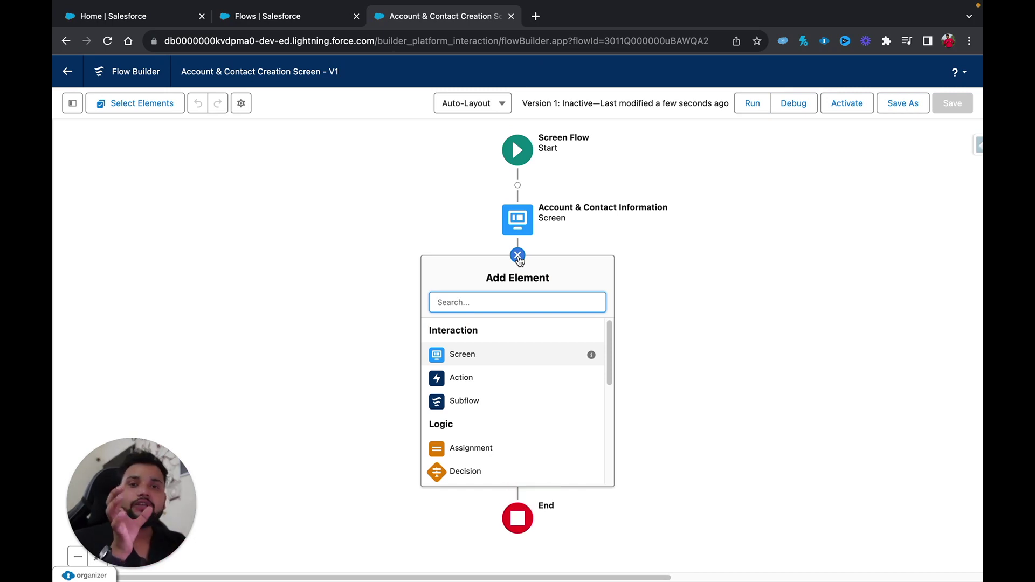
type("d")
type("re")
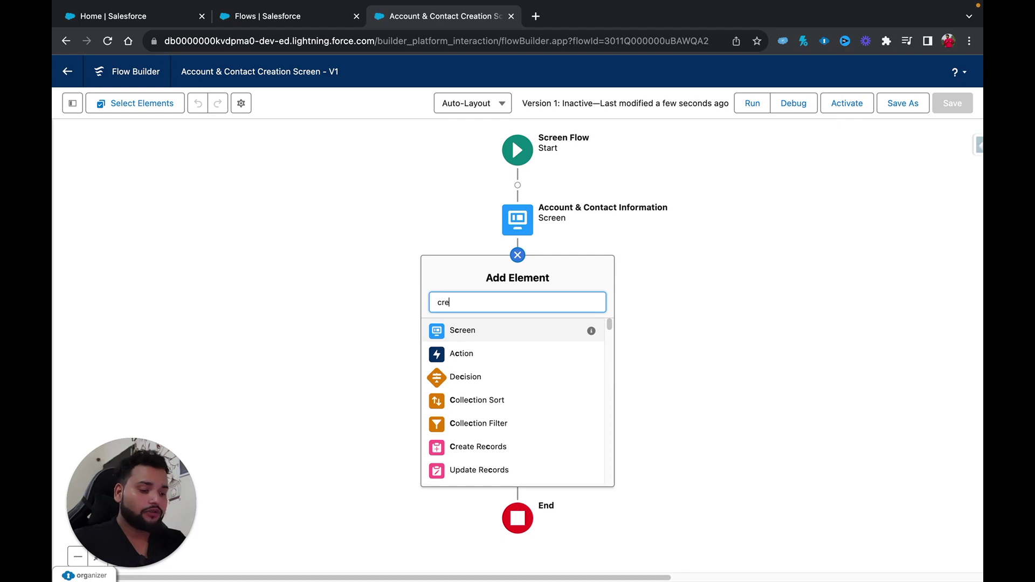
type("ate")
left_click(501, 332)
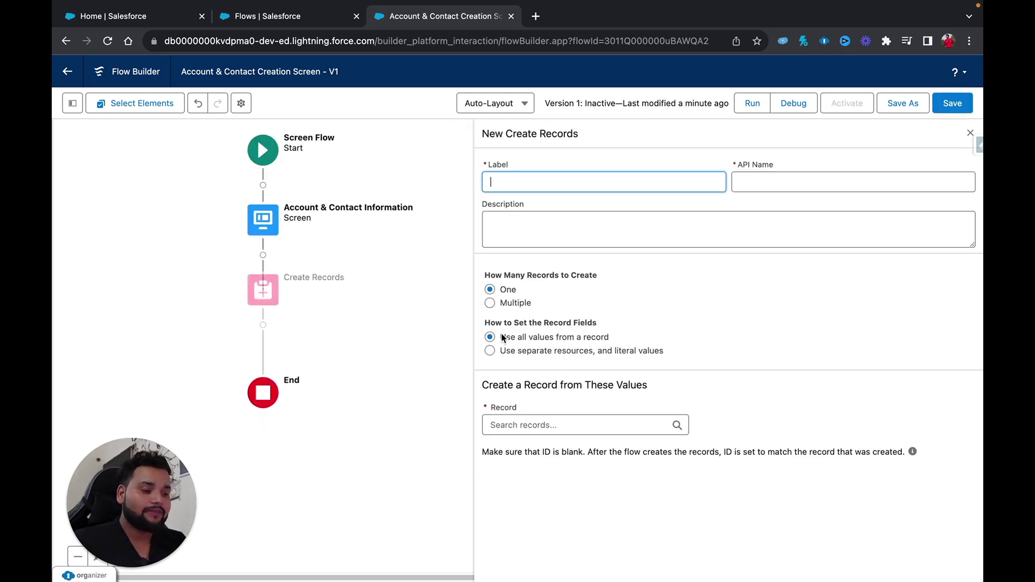
type("c")
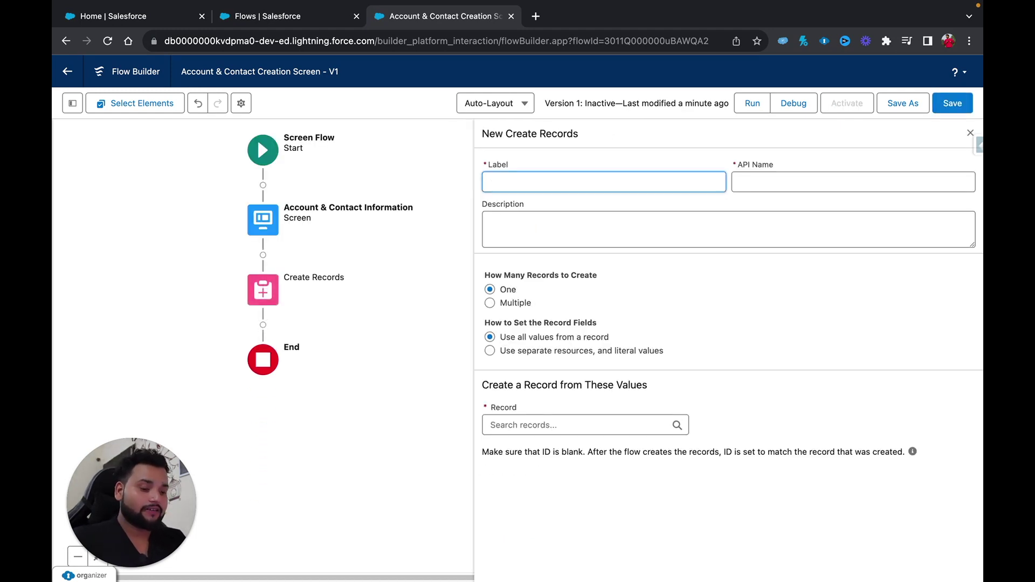
type("Create ")
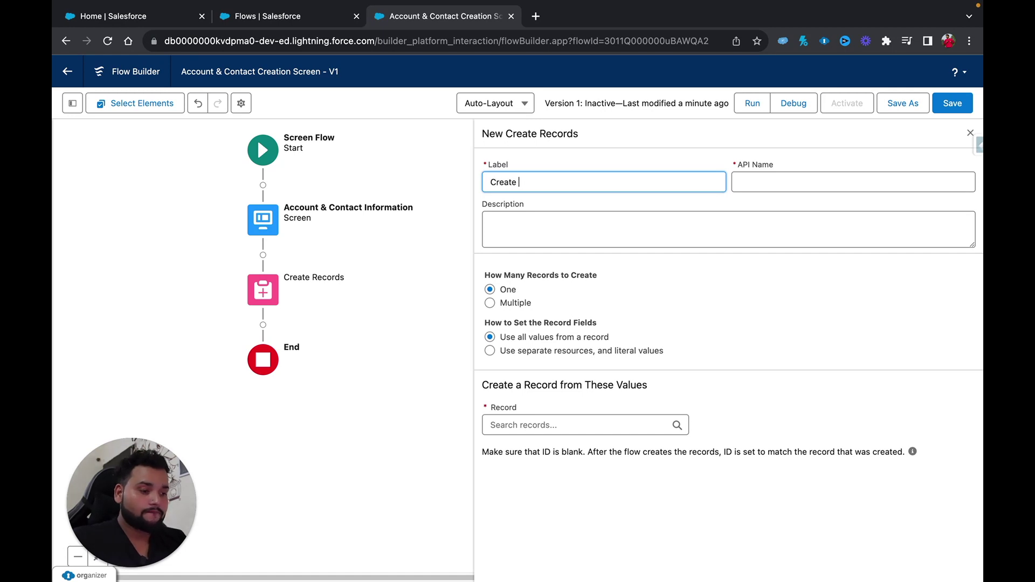
type("Accoun")
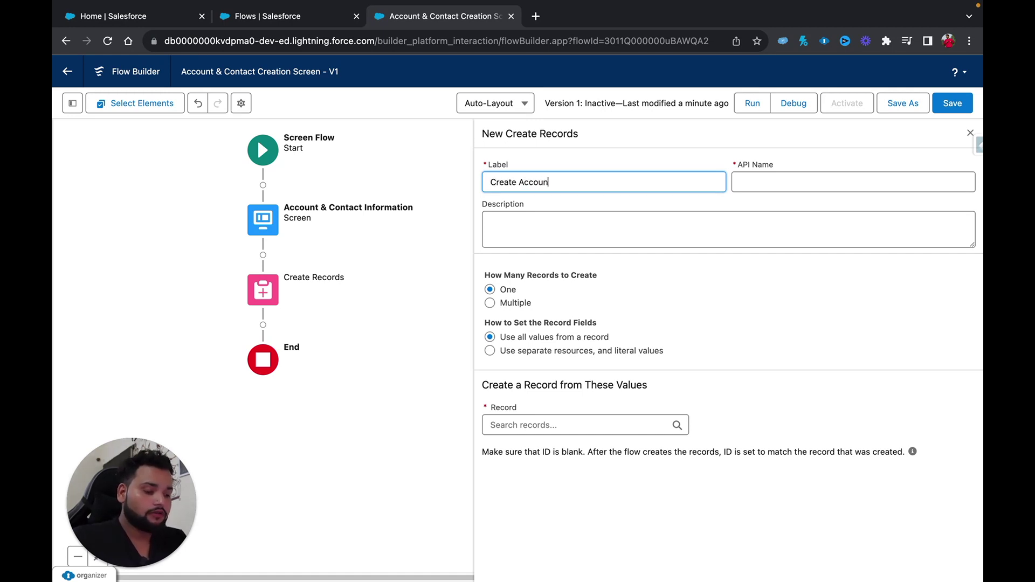
type("t Record")
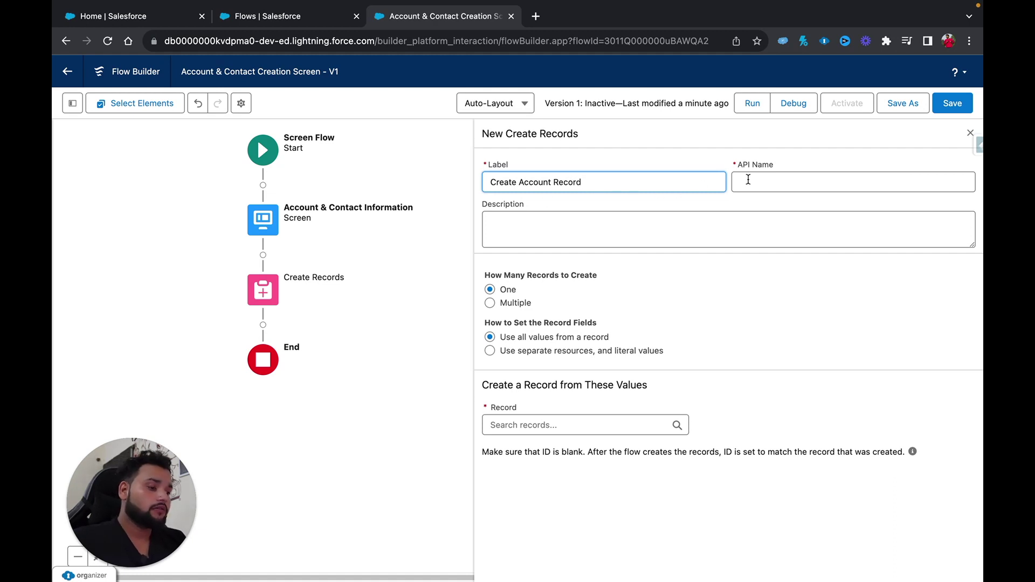
left_click(747, 181)
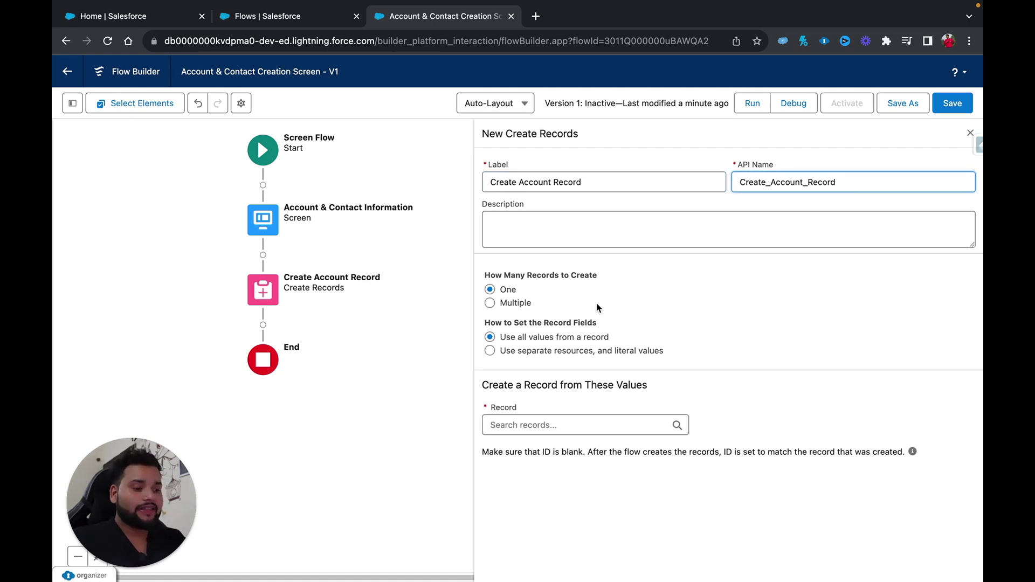
Set it to create one Account using separate resources, mapping Name to {!Account_Name}.
left_click(489, 352)
left_click(511, 425)
type("account")
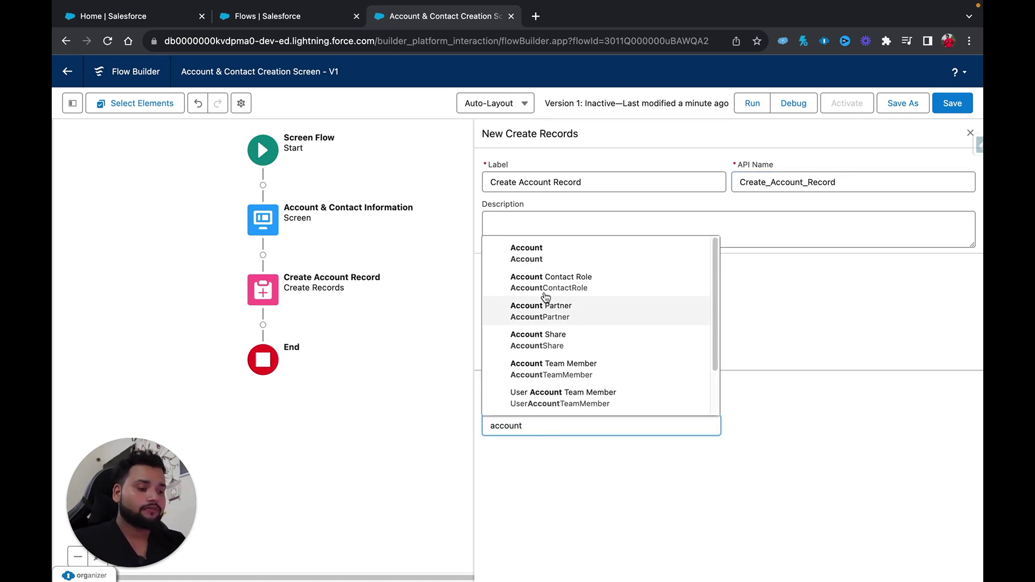
left_click(534, 270)
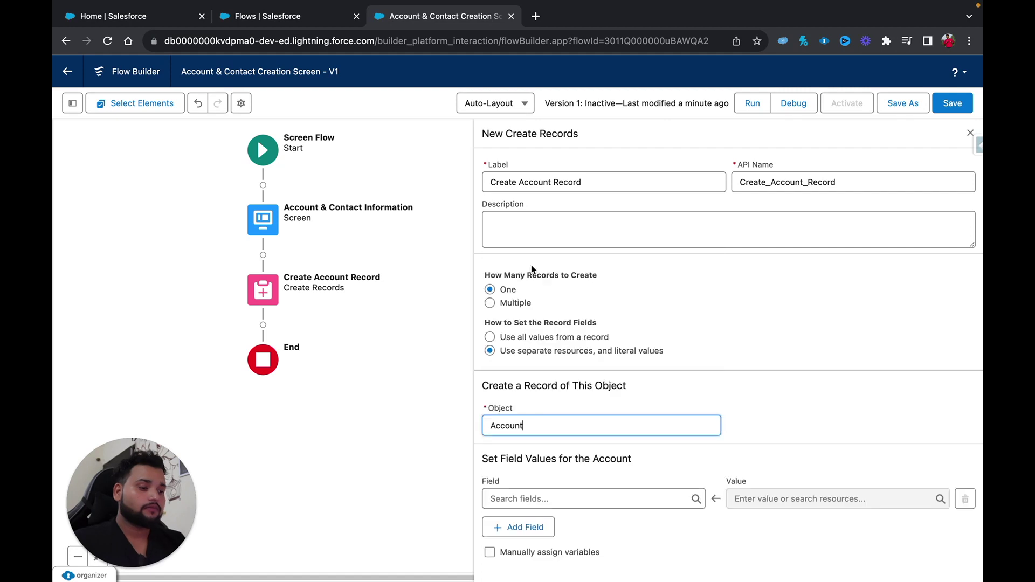
left_click(516, 500)
type("name")
left_click(552, 471)
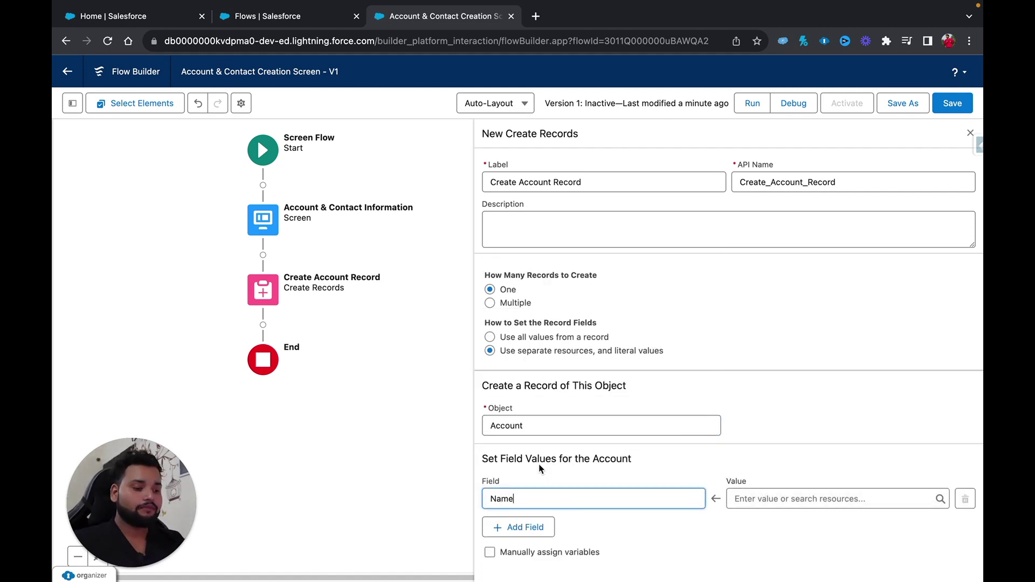
left_click(752, 499)
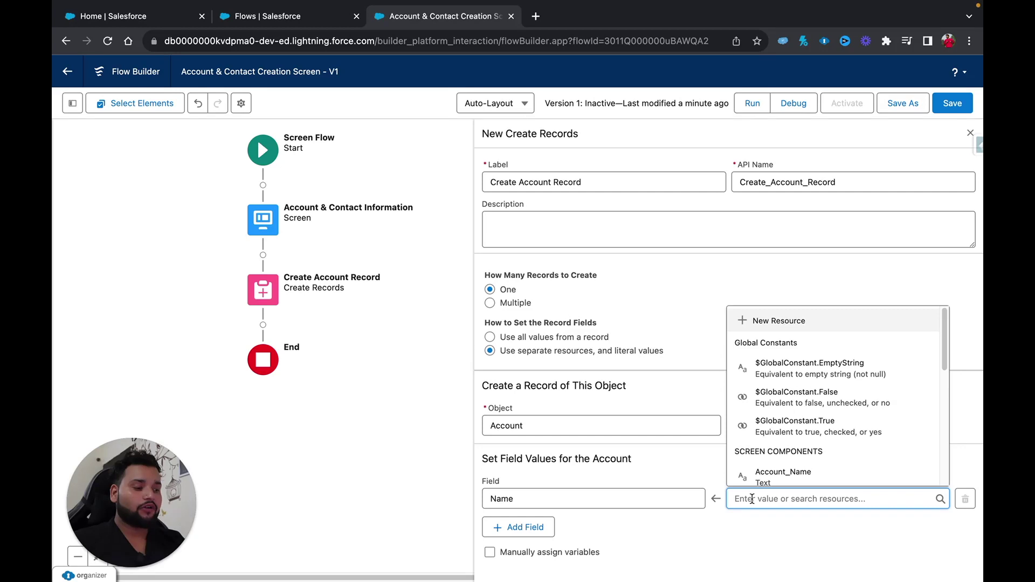
scroll(803, 451, "down", 3)
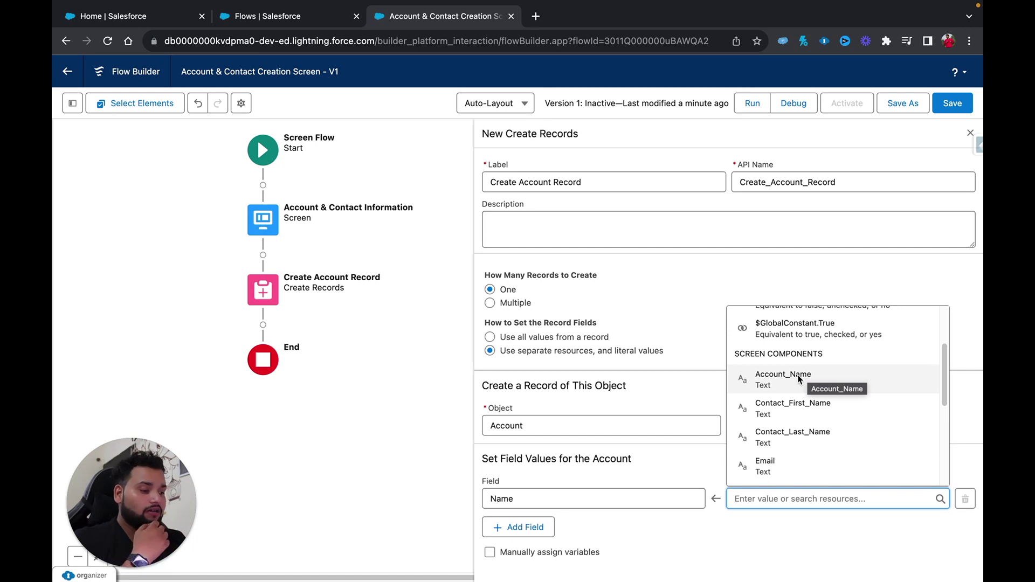
left_click(797, 374)
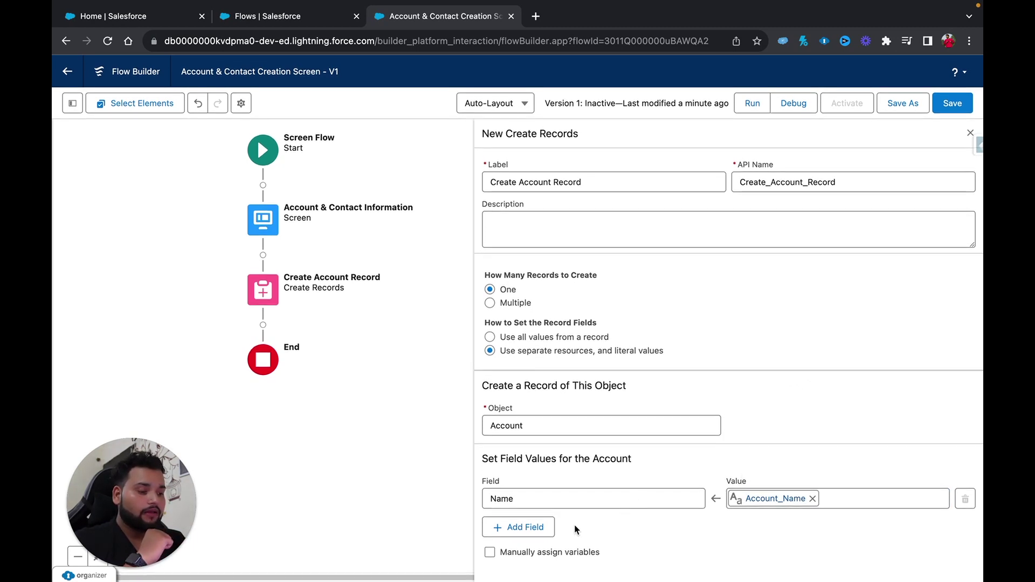
left_click(263, 324)
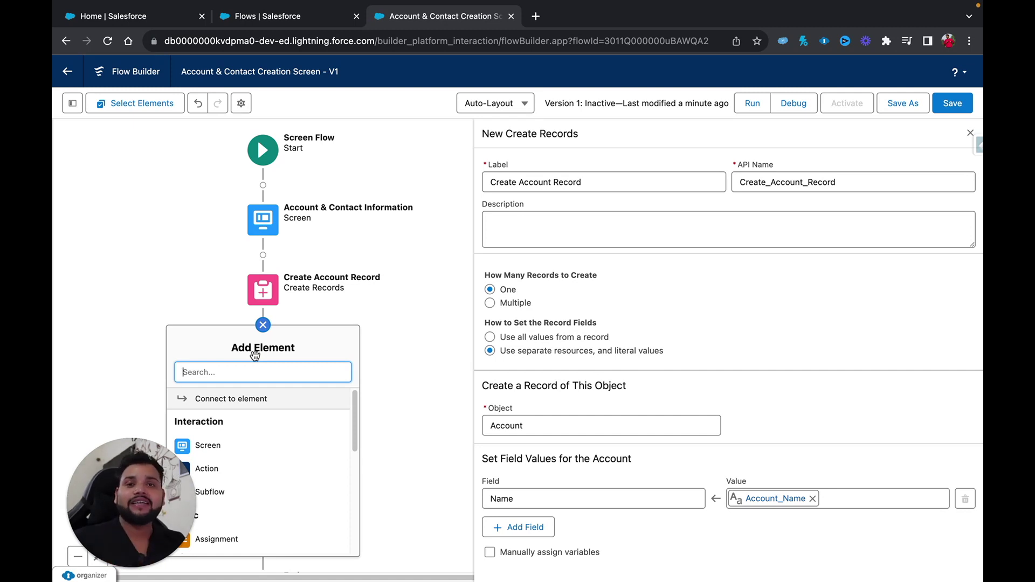
Add a 'Create Contact Record' Create Records element using separate resources for the Contact object.
type("c")
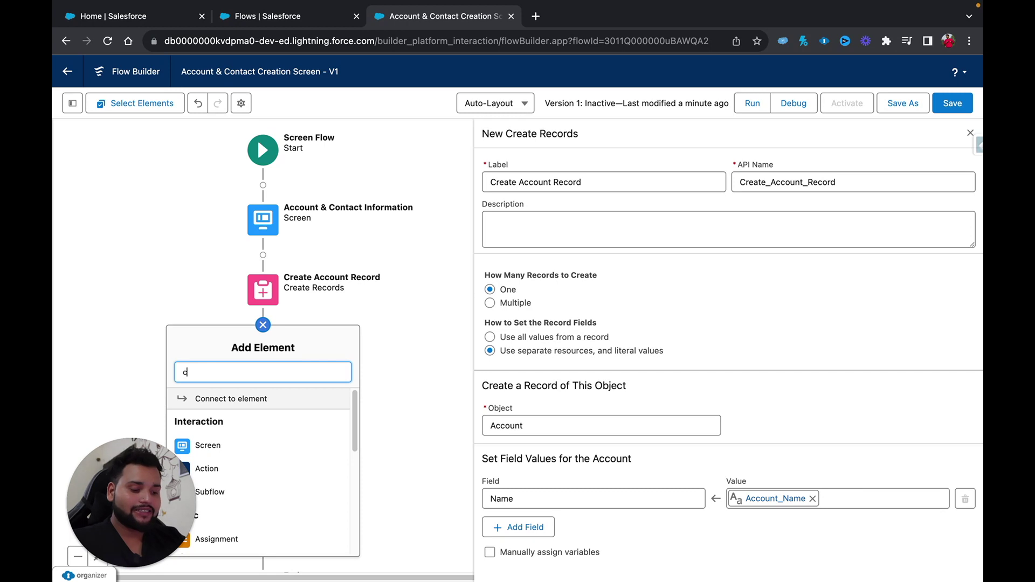
type("oreat")
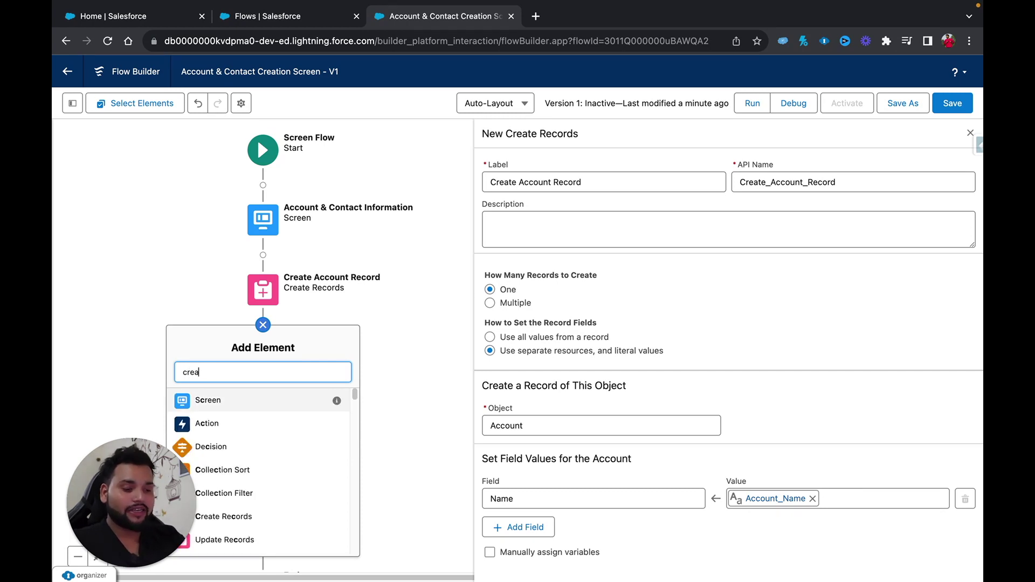
left_click(258, 409)
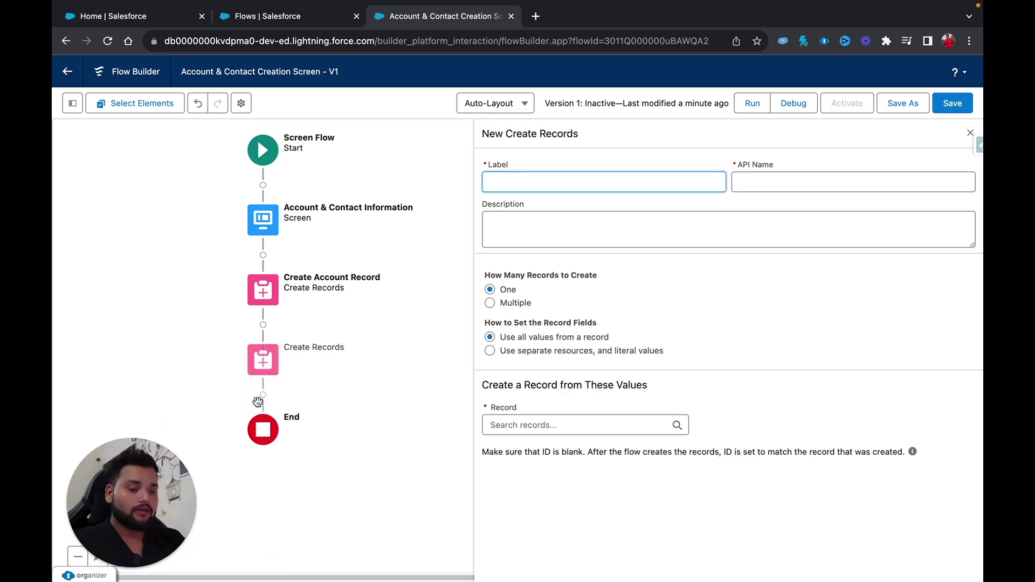
type("Cre")
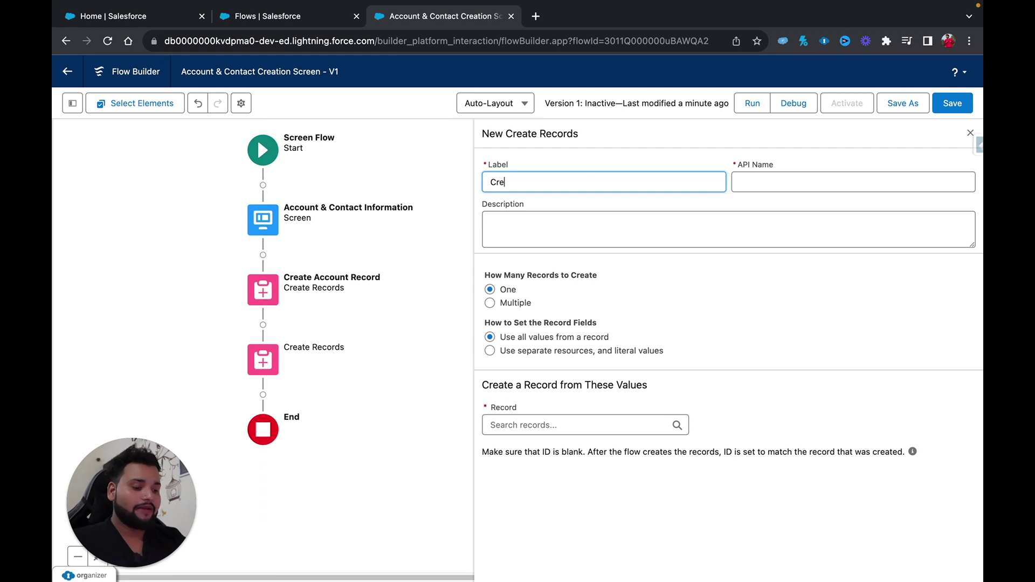
type("ate Contact")
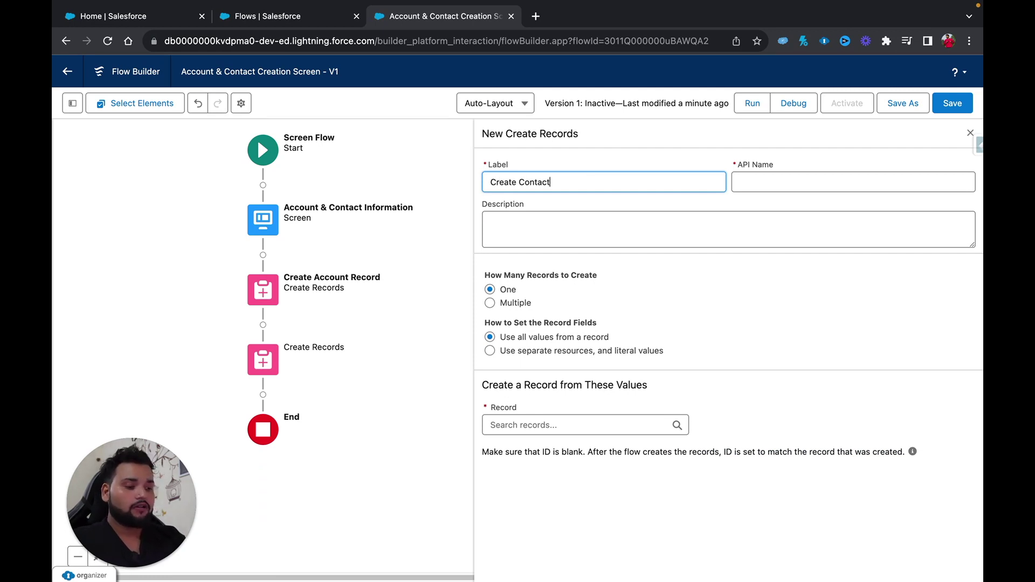
type(" Record")
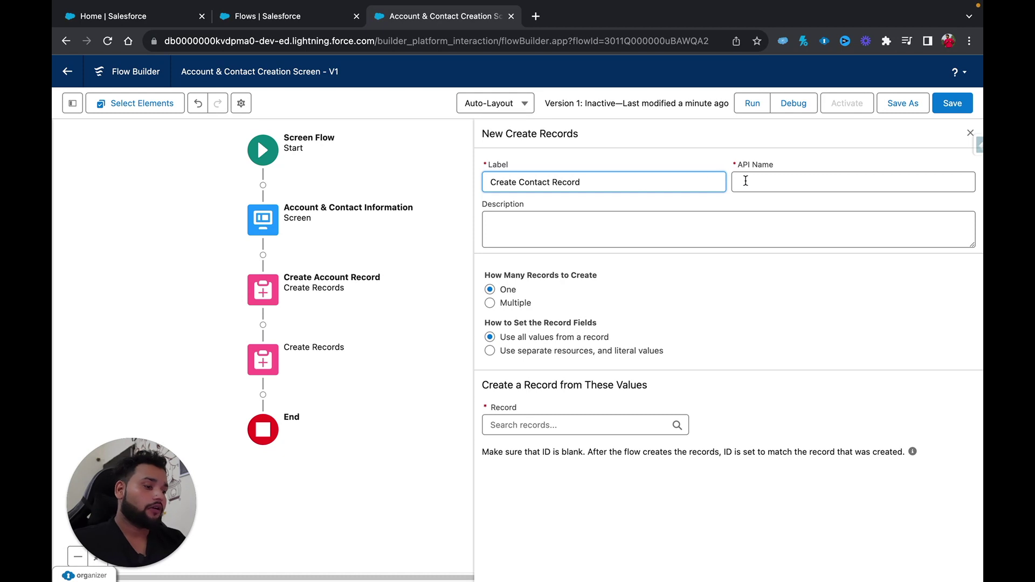
left_click(746, 182)
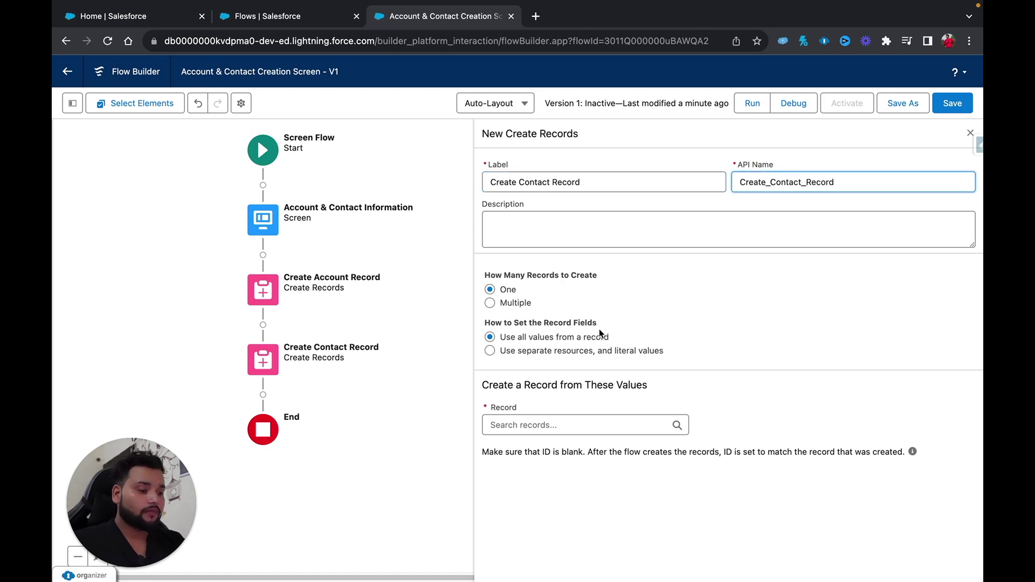
left_click(491, 352)
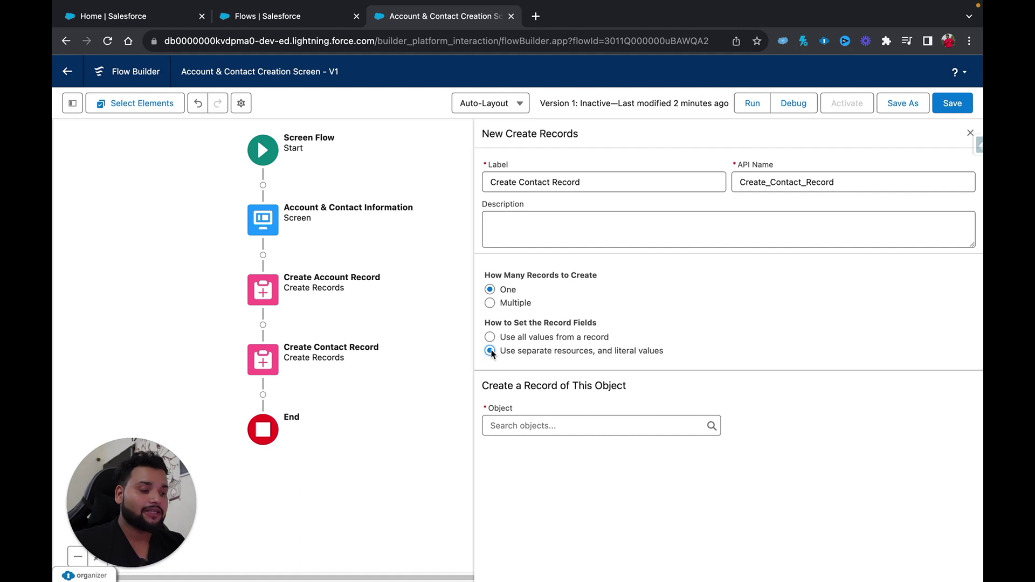
left_click(530, 426)
type("Contact")
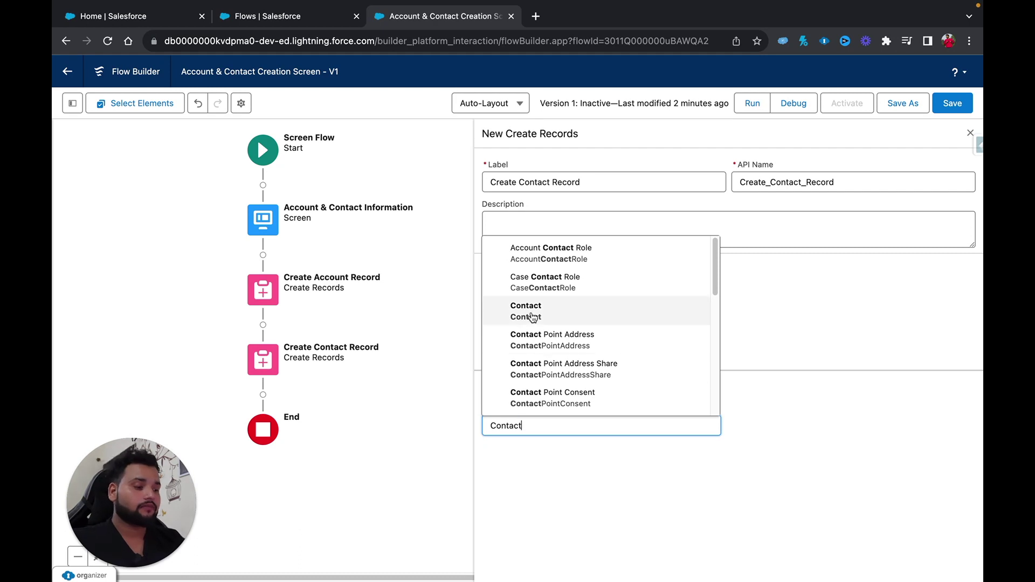
left_click(532, 313)
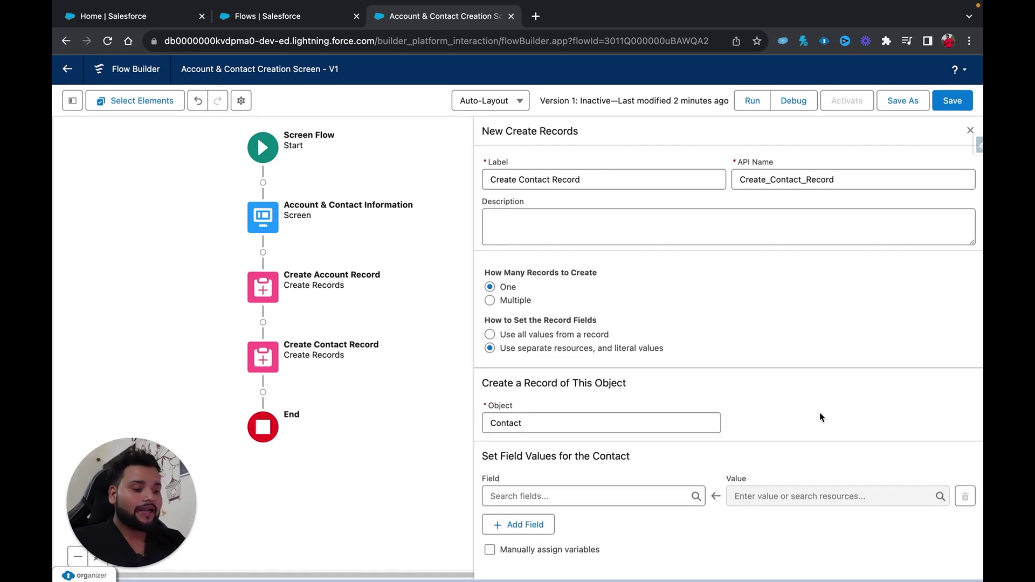
Add FirstName, LastName and Email field rows to Create Contact Record.
left_click(559, 491)
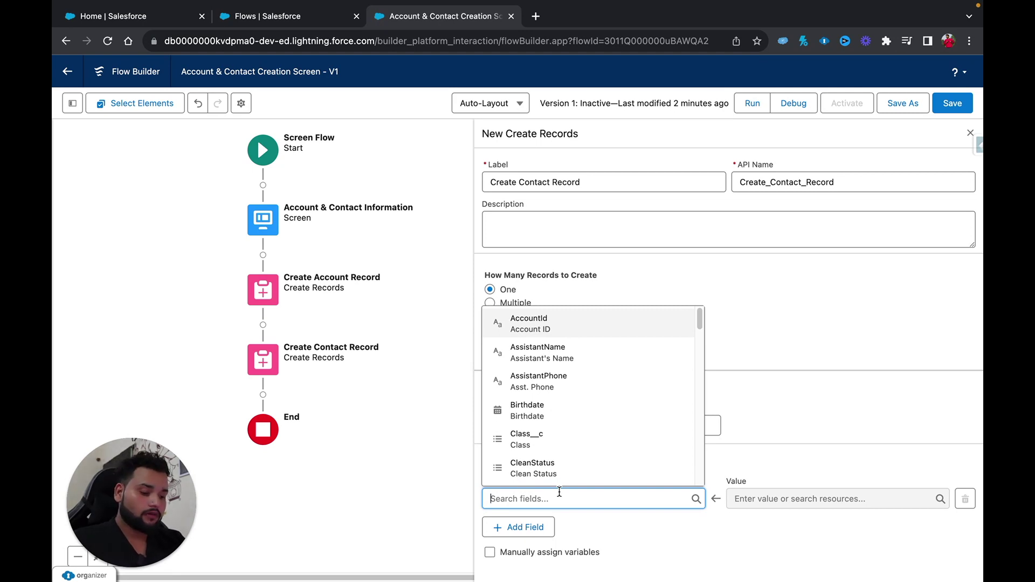
type("firs")
left_click(558, 470)
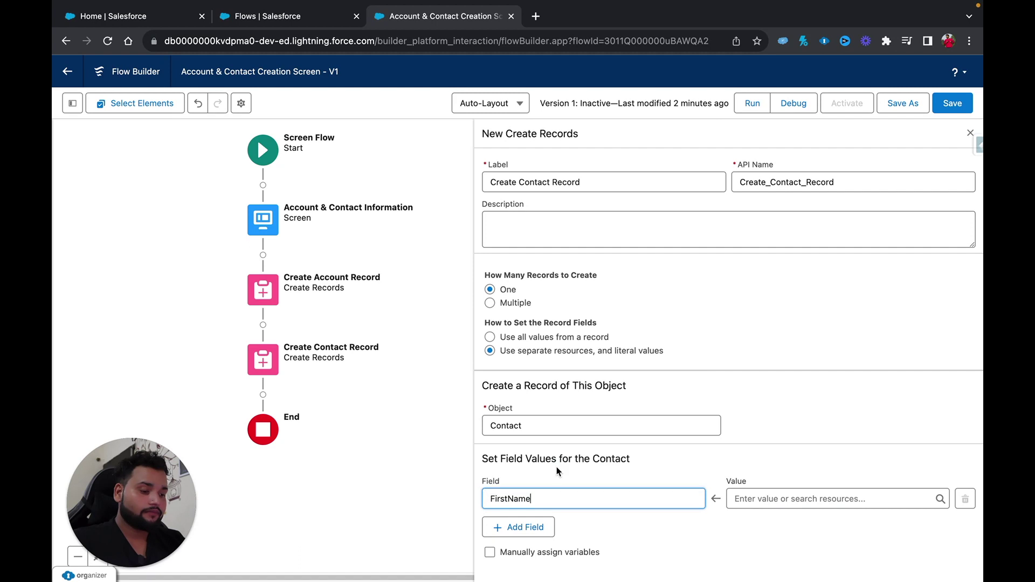
left_click(520, 527)
left_click(515, 539)
type("last")
left_click(531, 515)
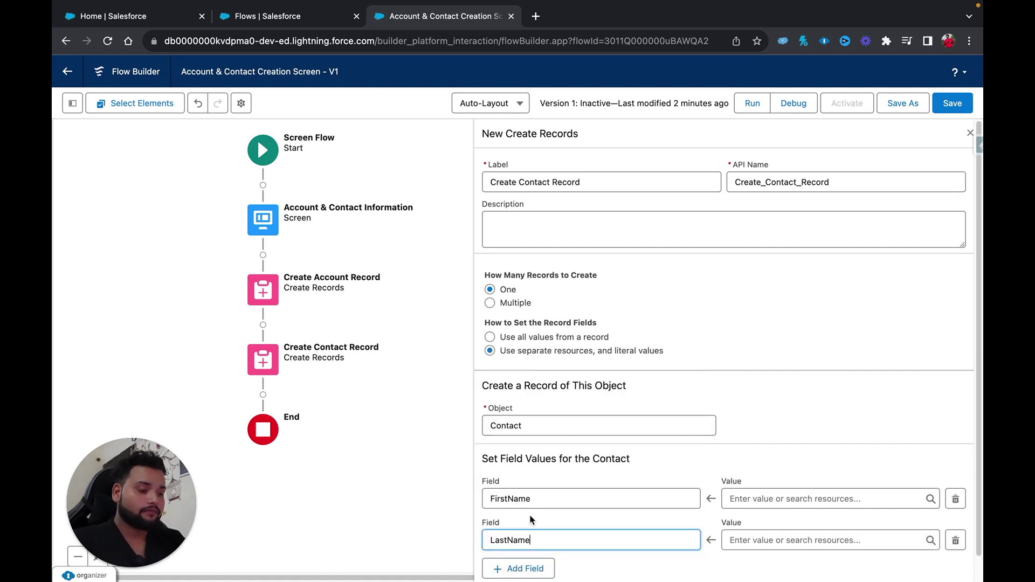
scroll(531, 519, "down", 1)
left_click(518, 545)
scroll(517, 539, "down", 1)
left_click(515, 512)
type("emai")
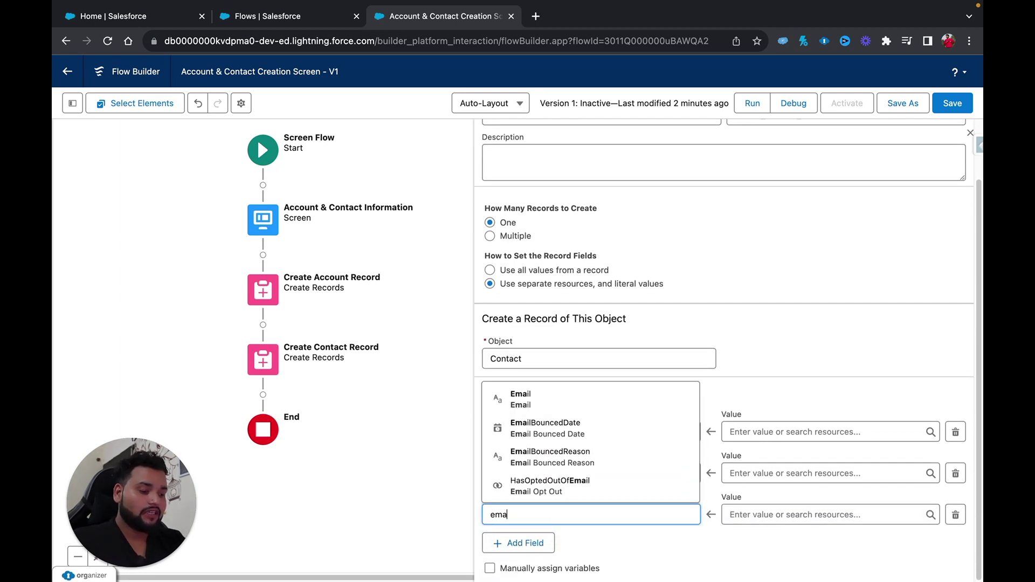
left_click(516, 402)
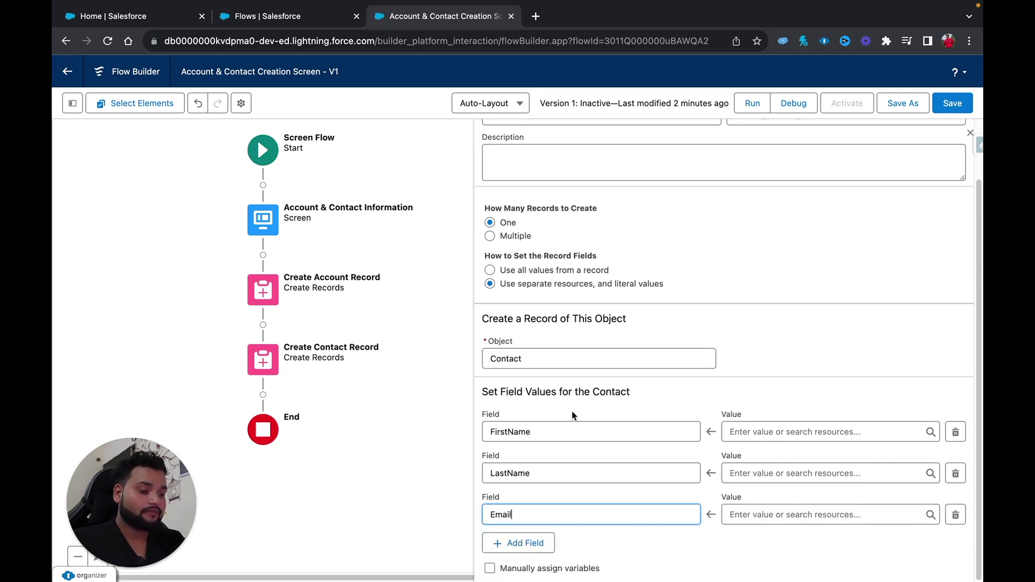
Map the fields to {!Contact_First_Name}, {!Contact_Last_Name} and {!Email}, then save the flow.
left_click(723, 438)
scroll(800, 366, "down", 2)
scroll(799, 364, "down", 2)
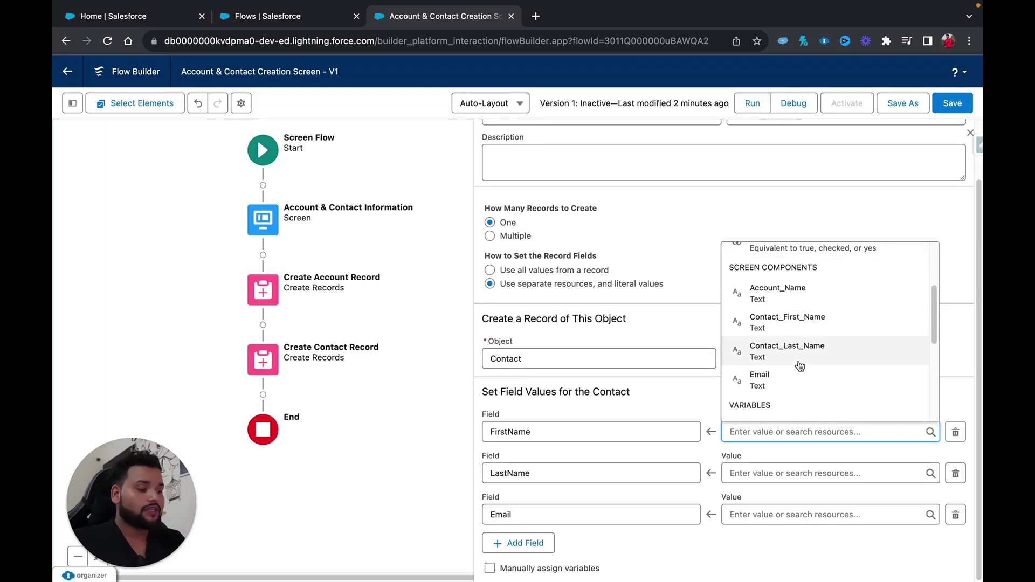
left_click(774, 330)
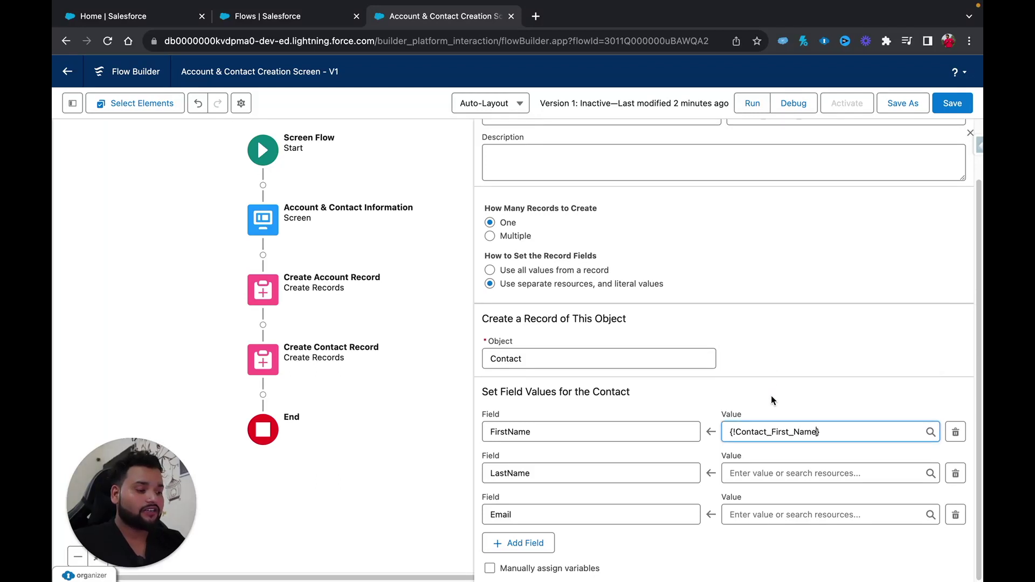
left_click(765, 473)
scroll(777, 403, "down", 2)
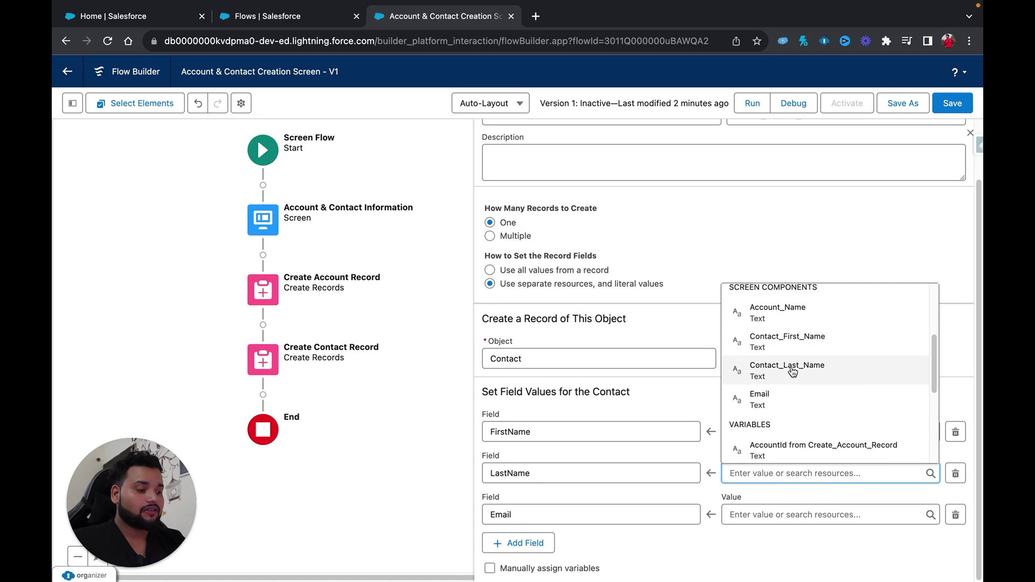
left_click(792, 377)
left_click(763, 514)
scroll(790, 410, "down", 3)
left_click(789, 388)
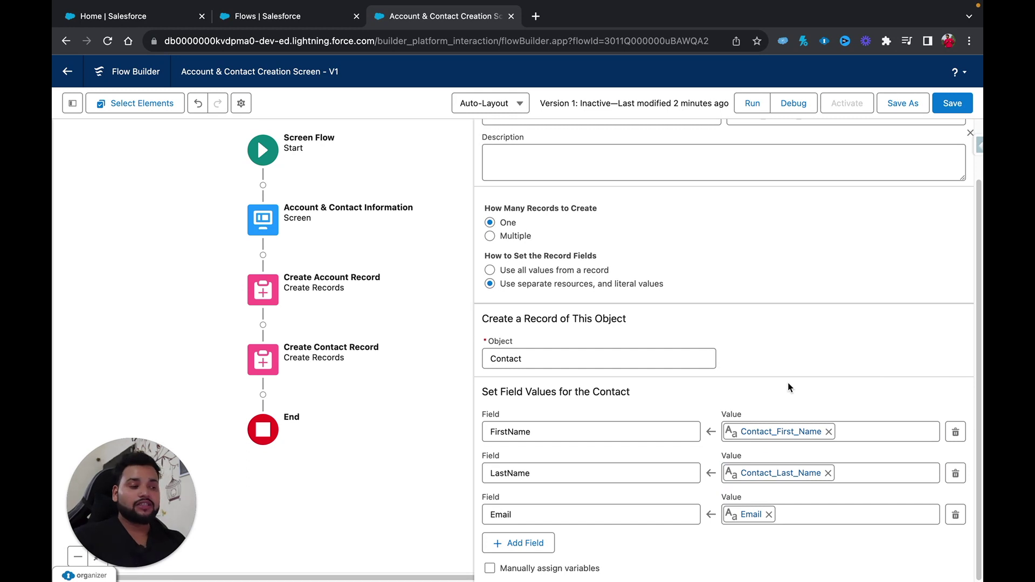
left_click(963, 104)
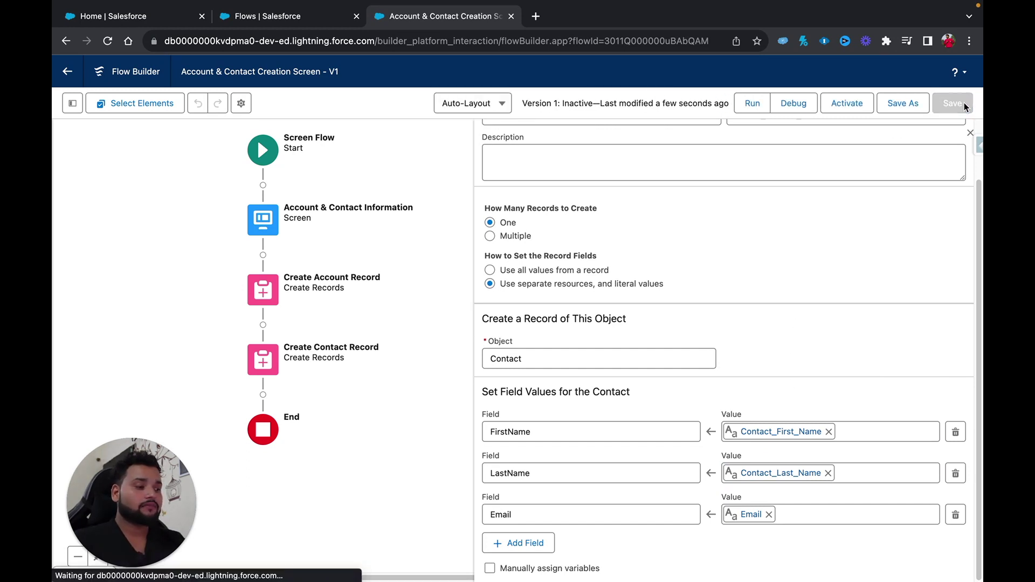
left_click(798, 107)
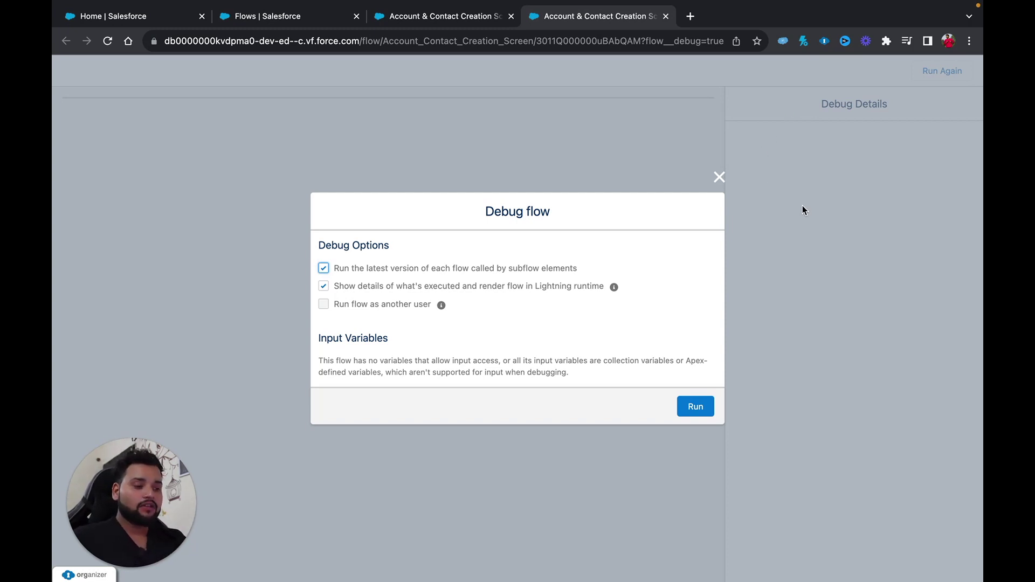
Run the debug and enter Account Name Cloud Padhle Pvt. Ltd. plus the contact's first and last name.
left_click(696, 409)
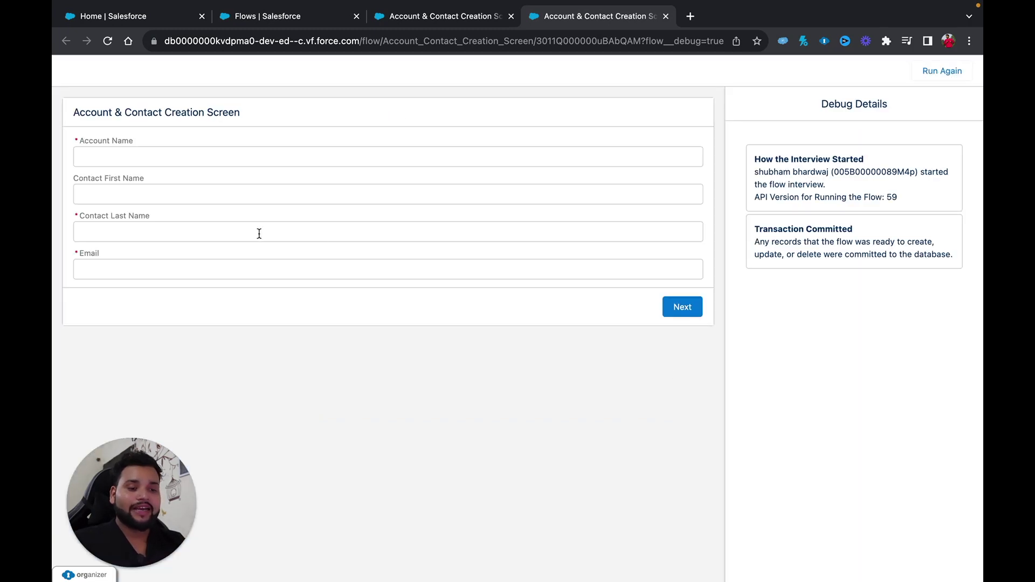
left_click(131, 159)
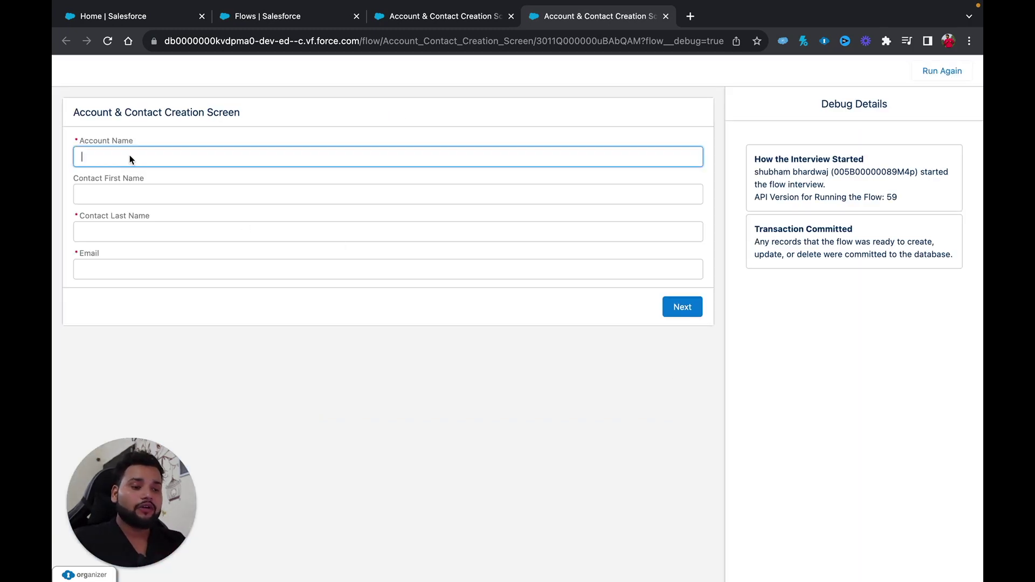
type("Cloud ")
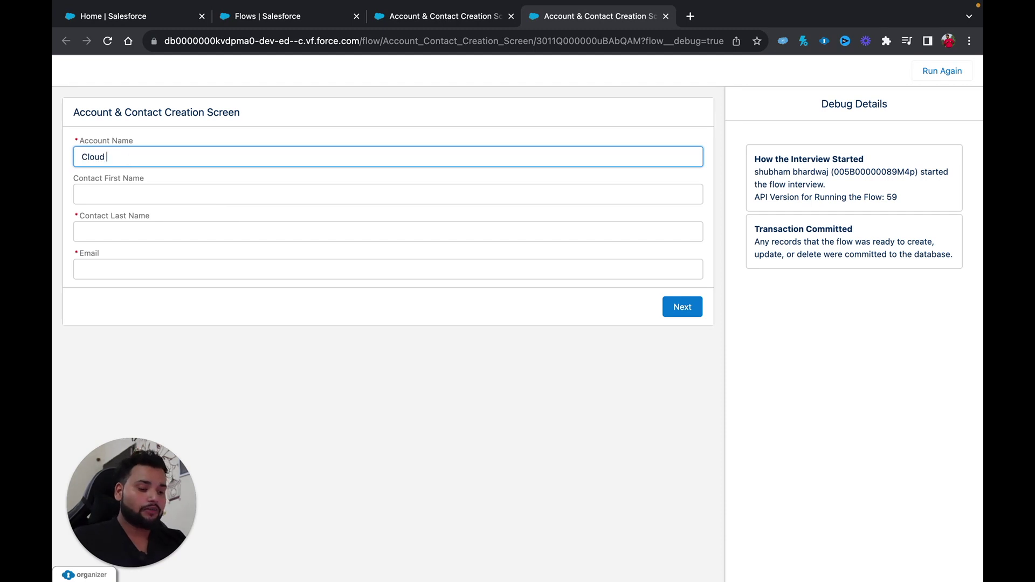
type("Padhle P")
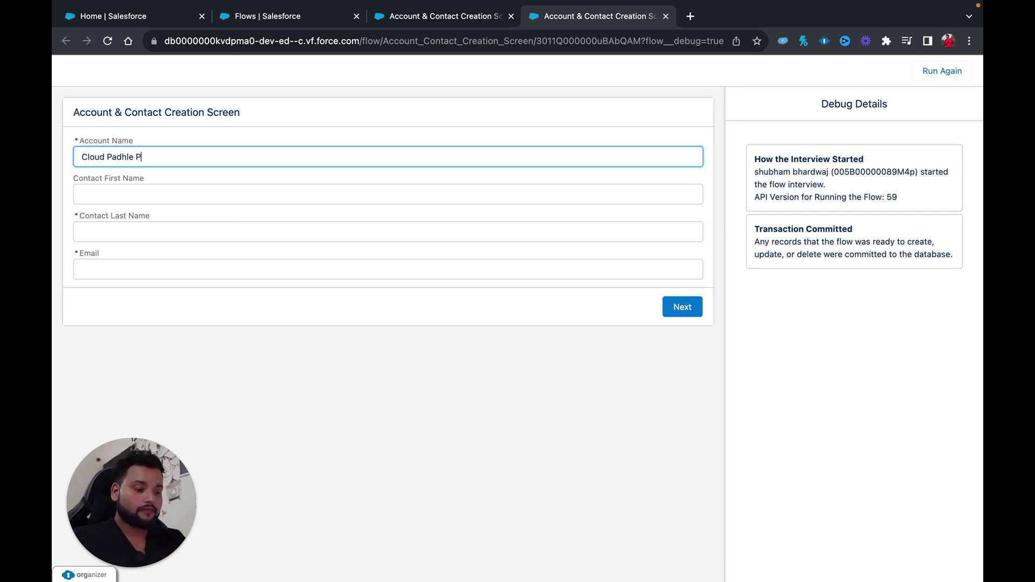
type("vt. Ltd.")
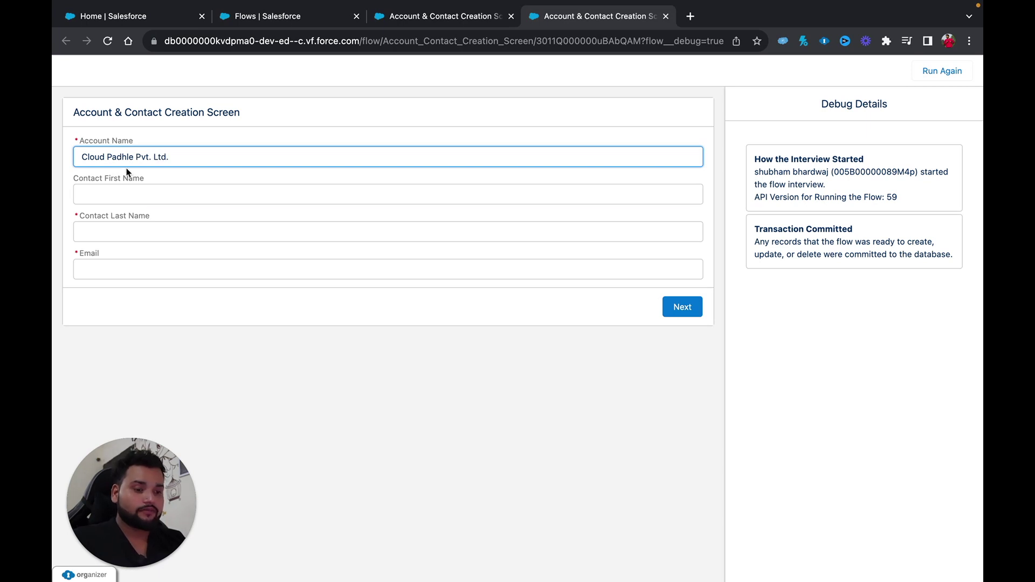
left_click(123, 190)
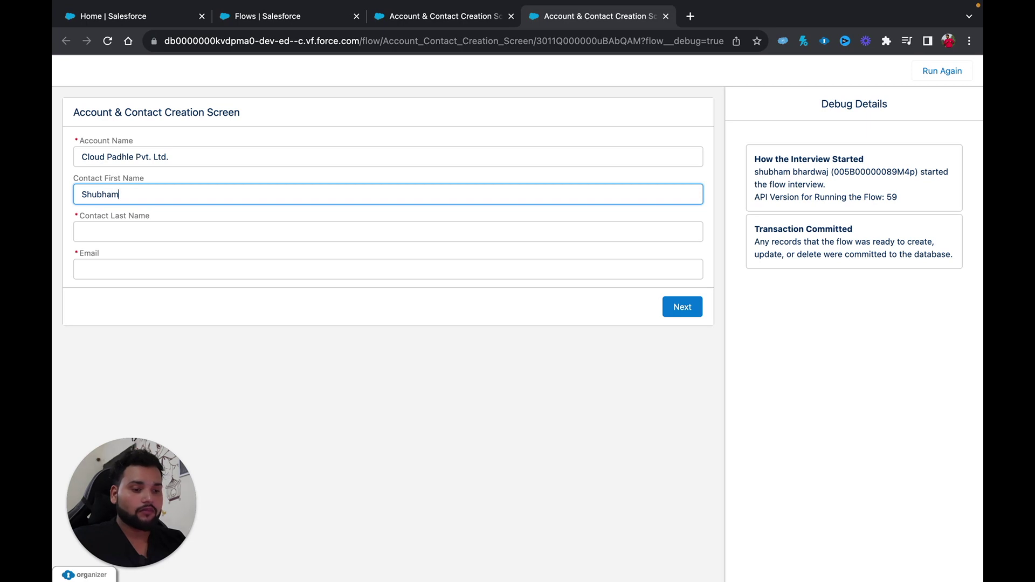
left_click(132, 229)
Enter the contact's e-mail address, correcting a typo, and submit the form.
left_click(131, 270)
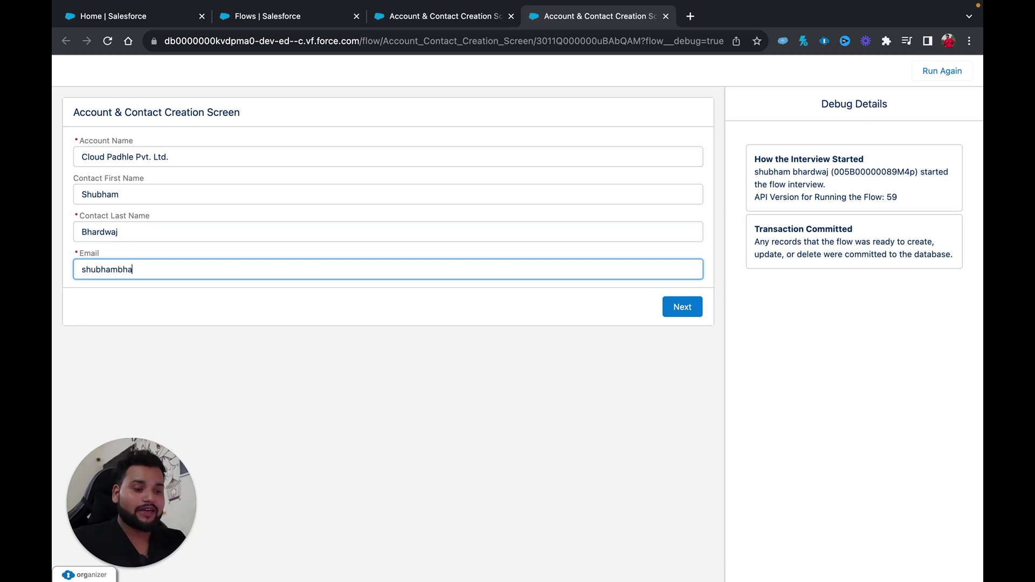
key("super+a")
key("BackSpace")
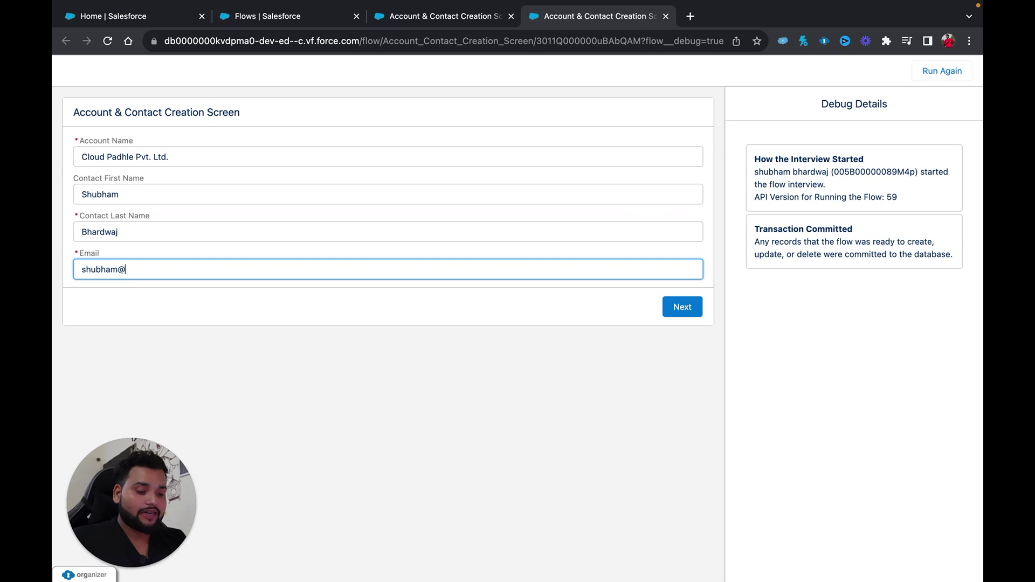
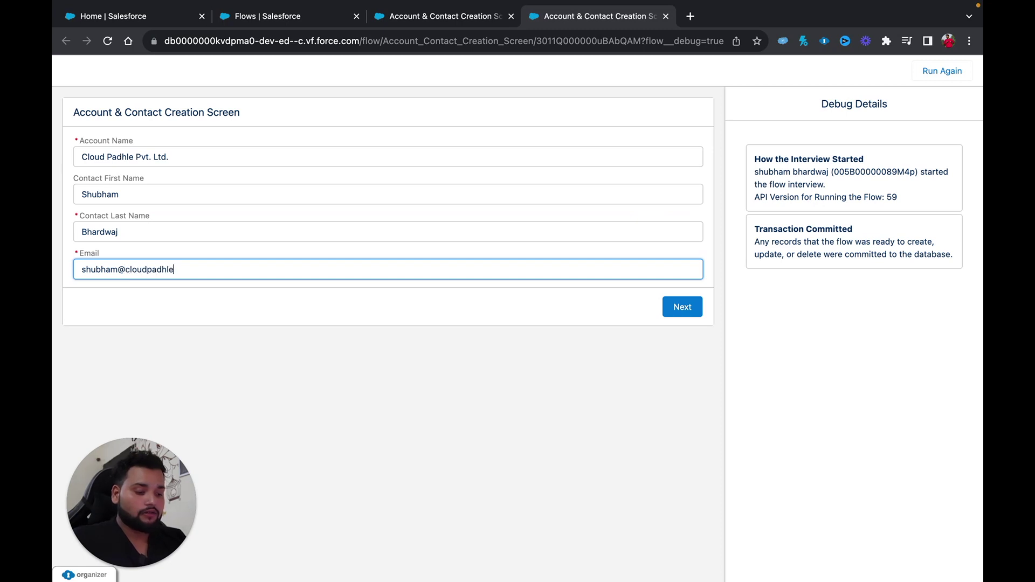
left_click(669, 306)
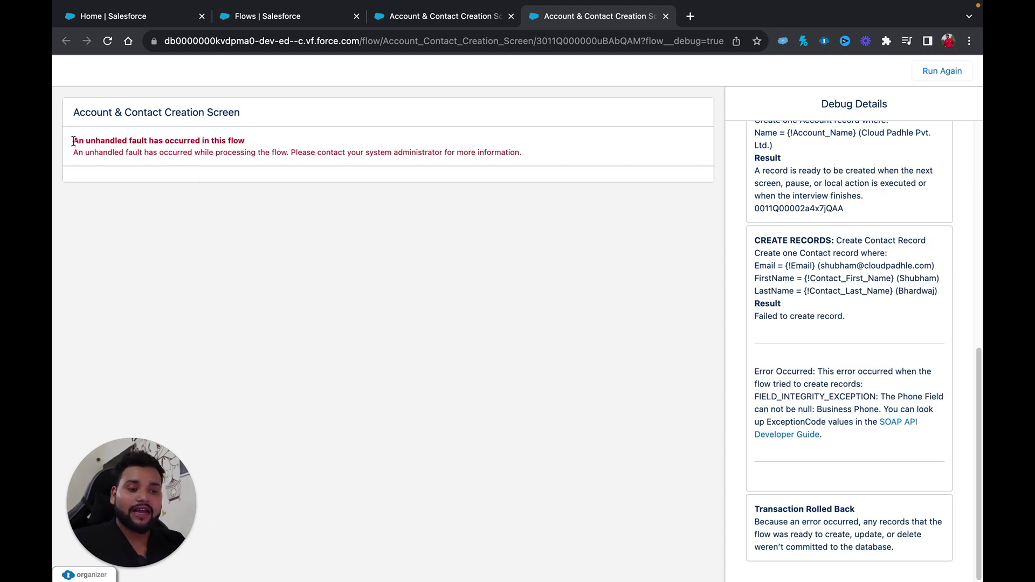
Read the fault message and locate the FIELD_INTEGRITY_EXCEPTION saying Business Phone can't be null.
left_click_drag(73, 140, 276, 146)
left_click_drag(464, 149, 526, 157)
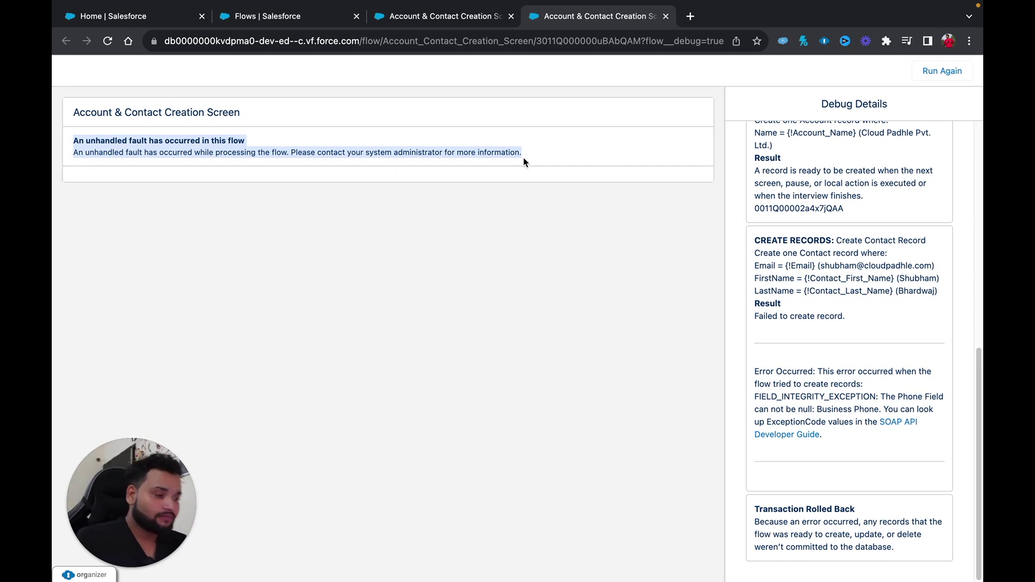
scroll(823, 345, "up", 3)
scroll(824, 319, "up", 5)
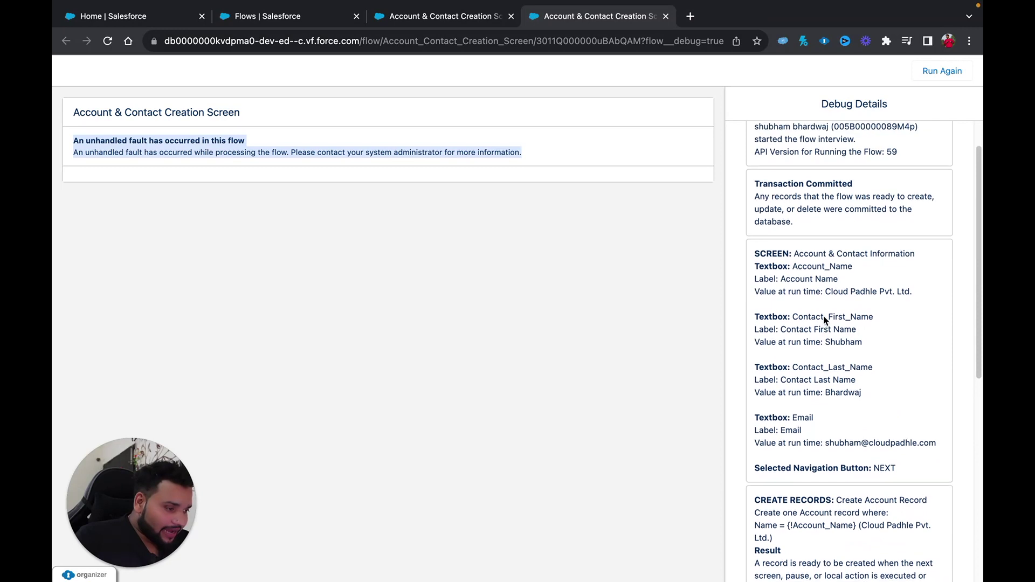
scroll(823, 319, "down", 1)
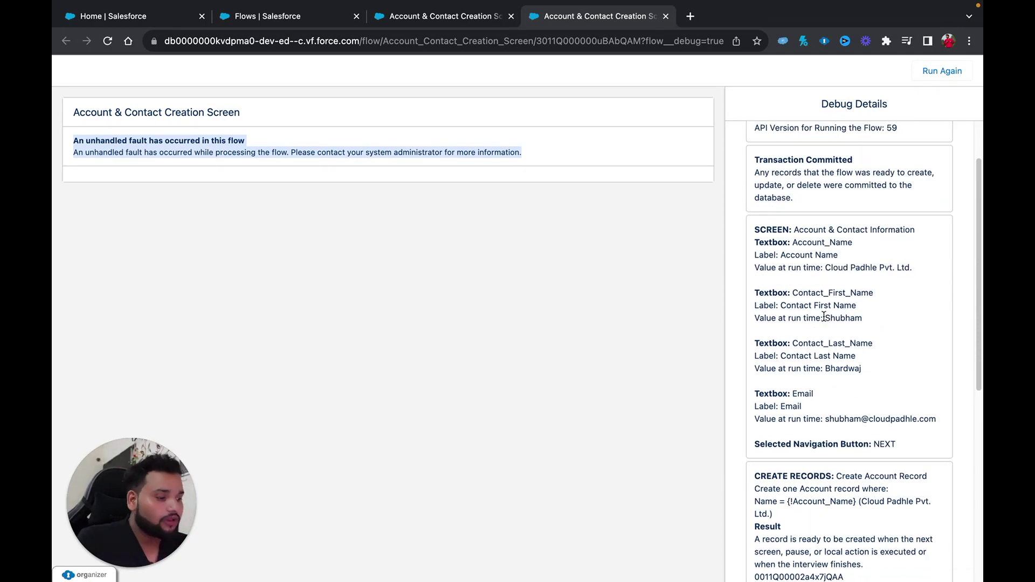
scroll(824, 316, "down", 3)
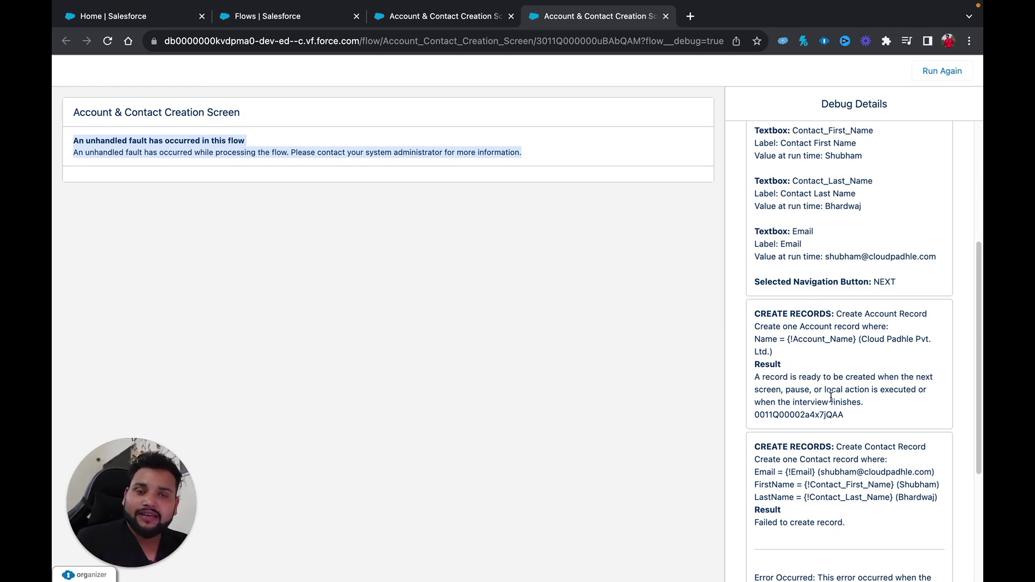
scroll(831, 397, "down", 2)
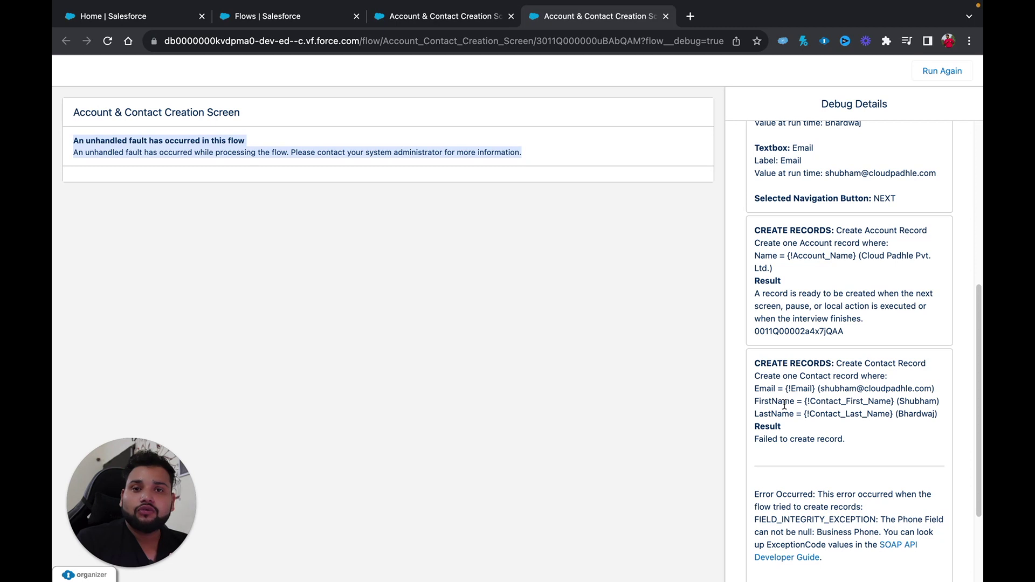
scroll(784, 405, "down", 3)
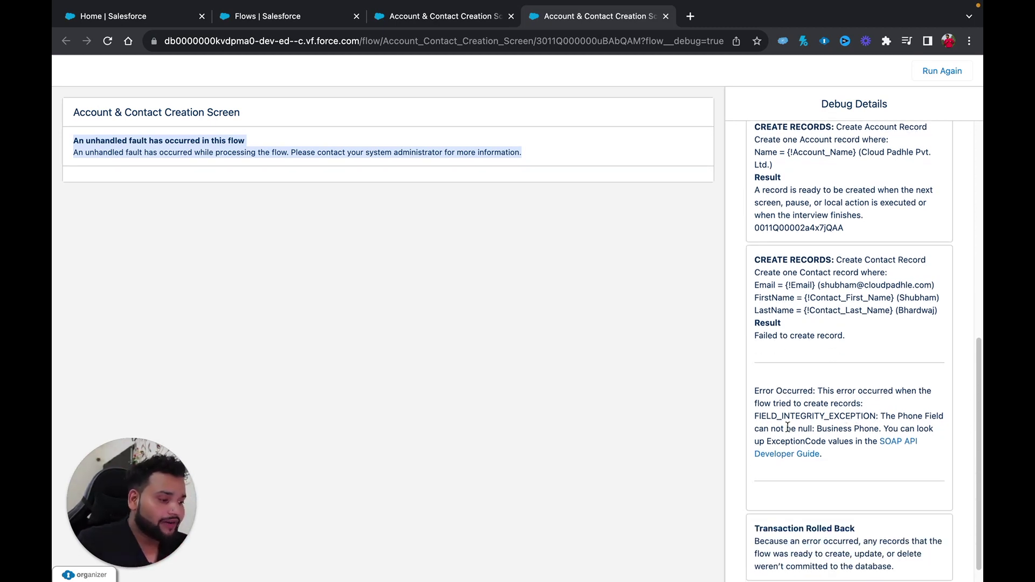
double_click(839, 429)
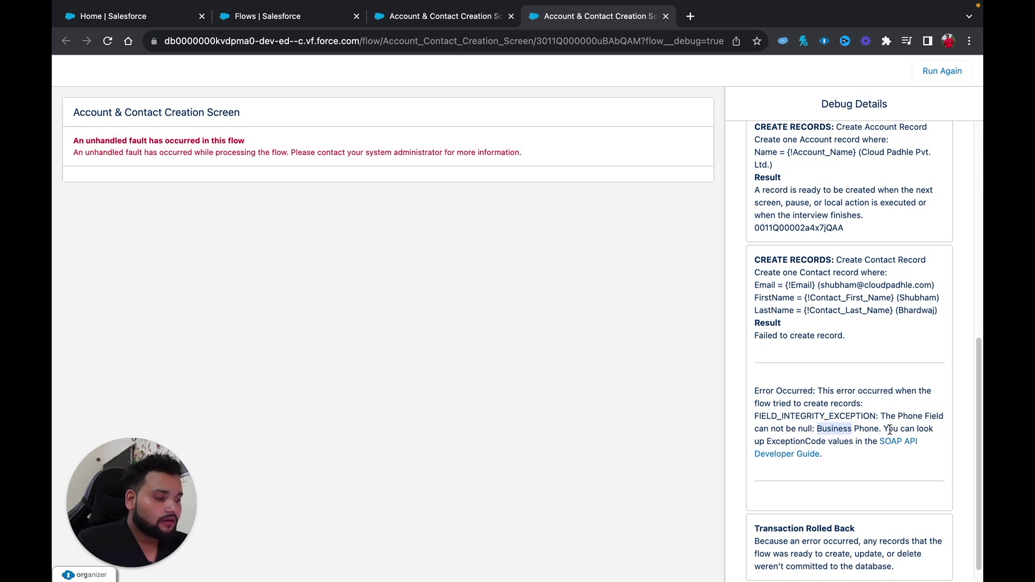
scroll(799, 445, "down", 1)
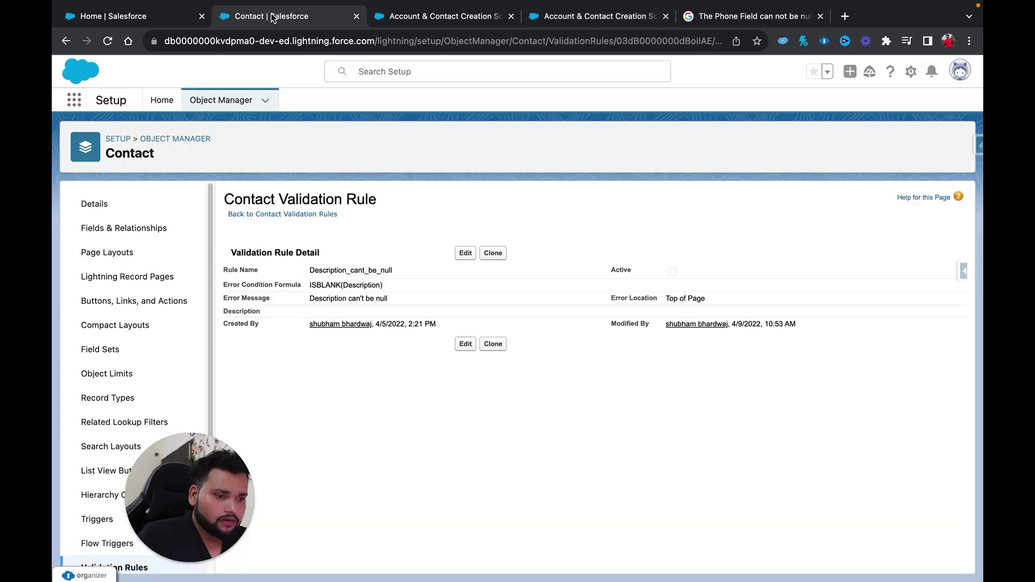
Try saving a new contact with only a last name and see the Phone error.
left_click(72, 106)
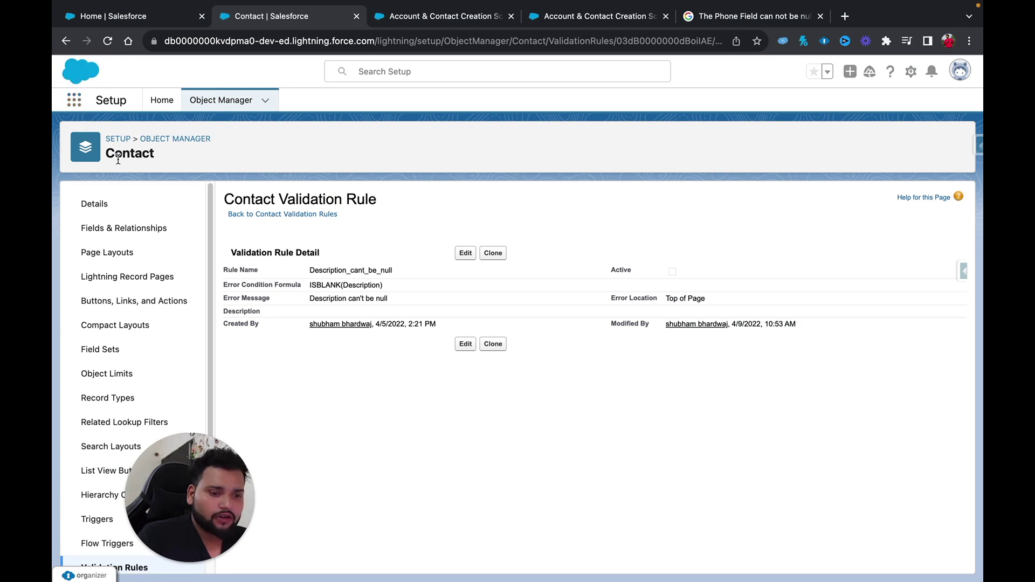
left_click(98, 17)
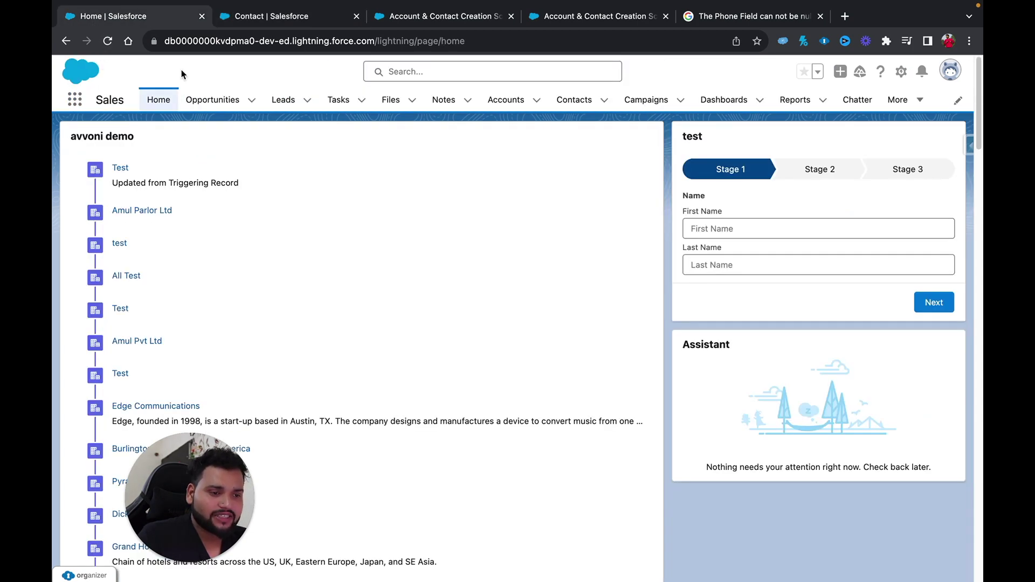
left_click(570, 102)
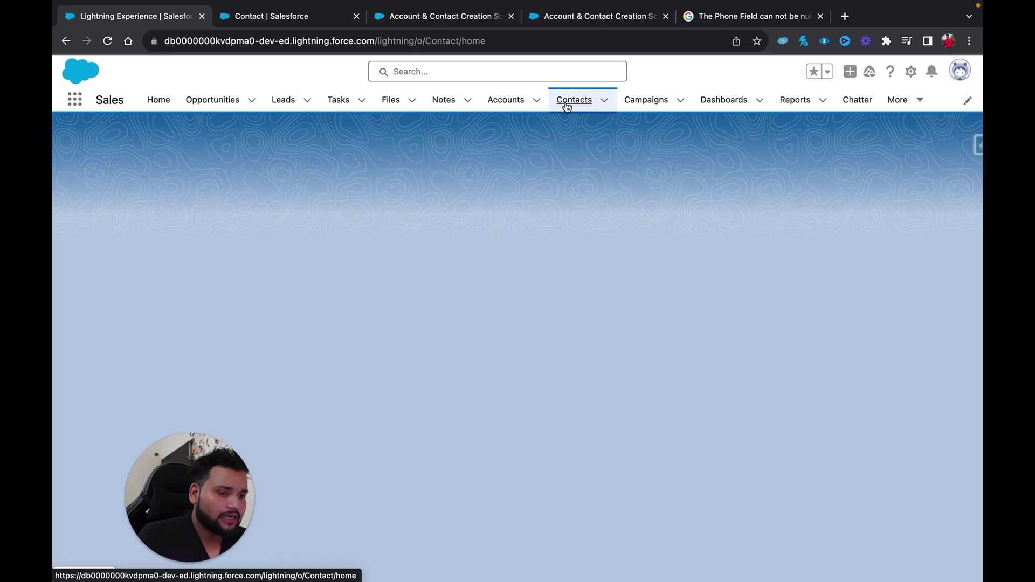
left_click(617, 143)
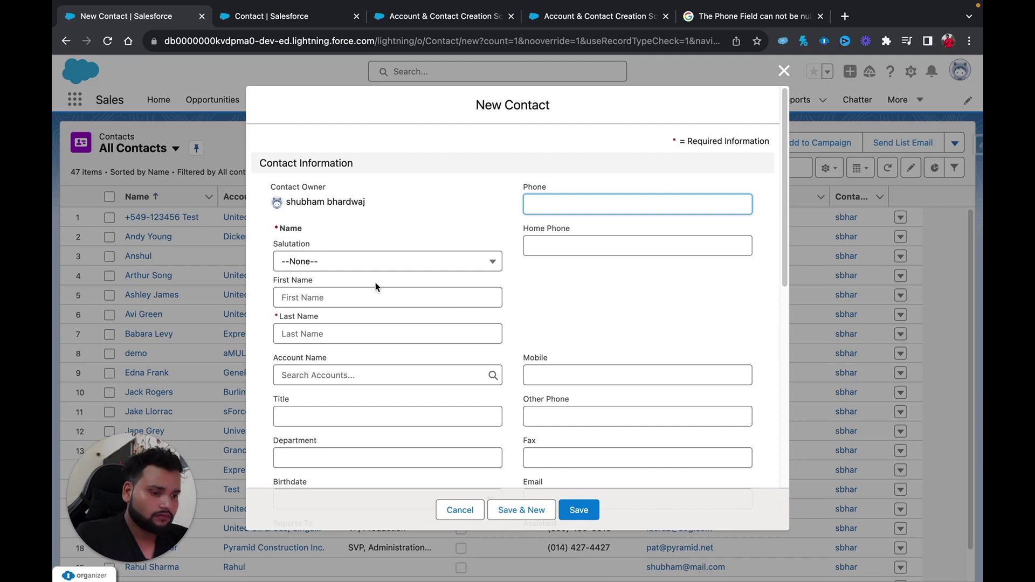
left_click(304, 334)
type("bhard")
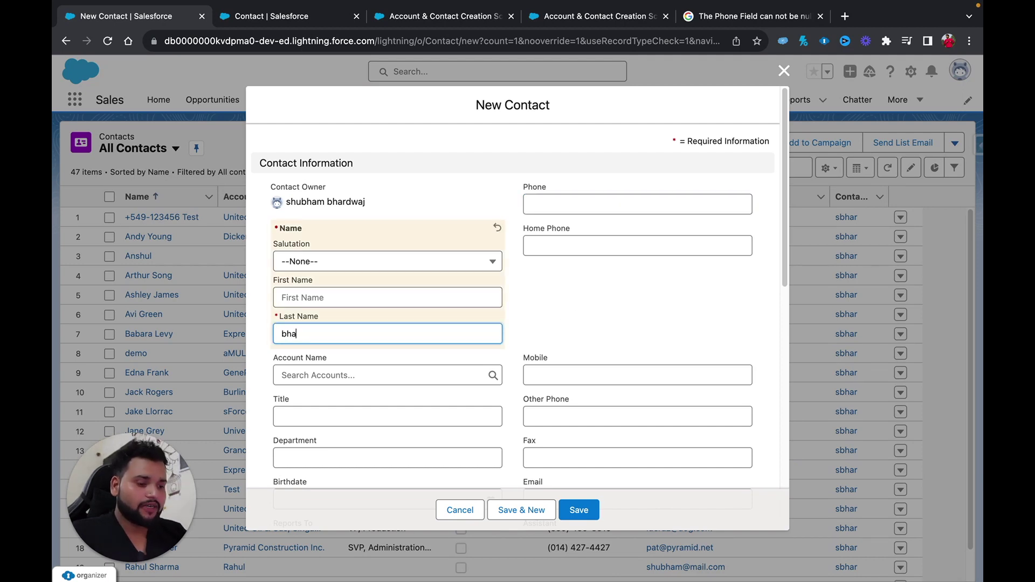
type("waj")
left_click(597, 515)
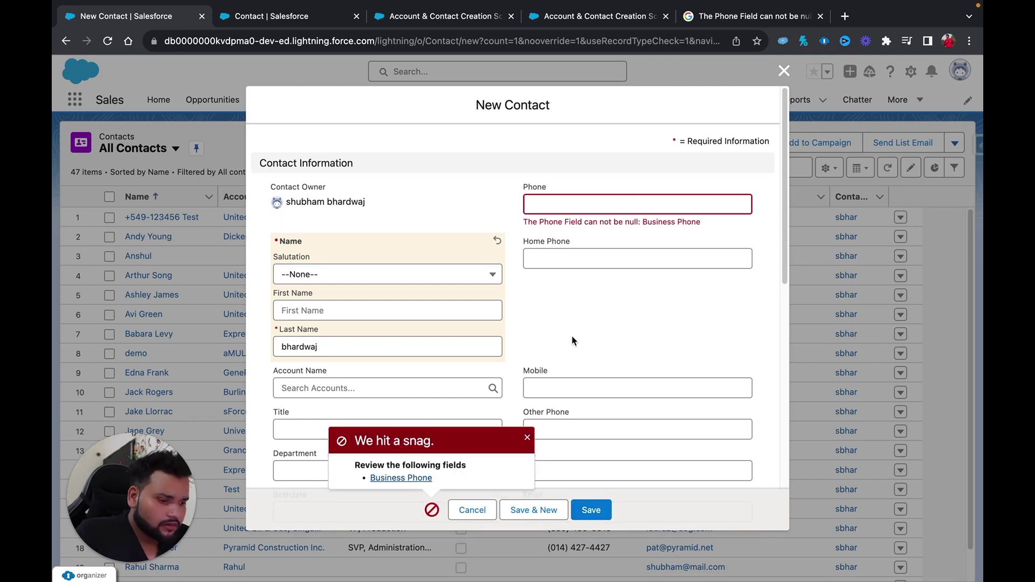
left_click(432, 511)
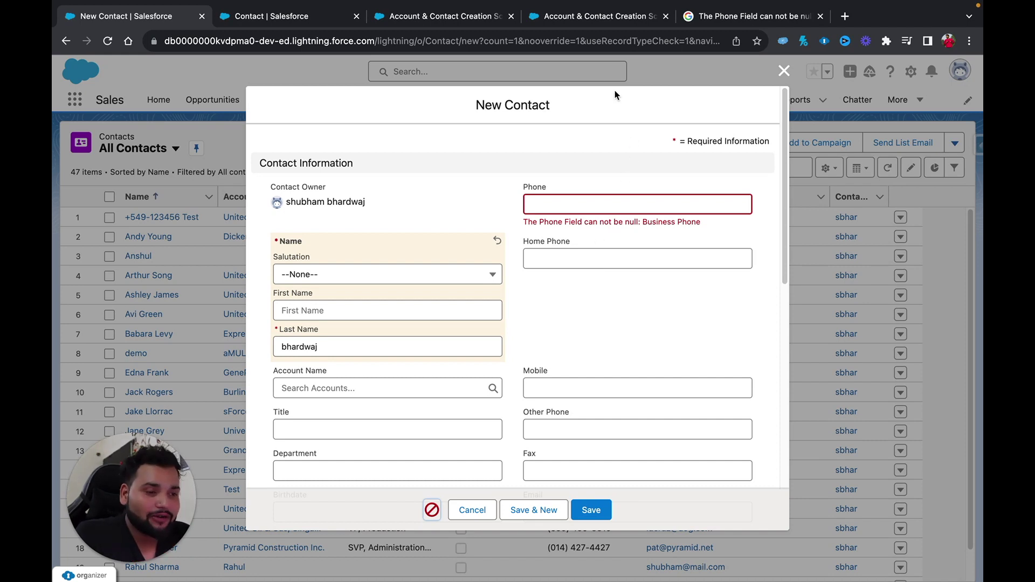
Open the Error Flow from the Contact object's Flow Triggers in Setup.
left_click(288, 16)
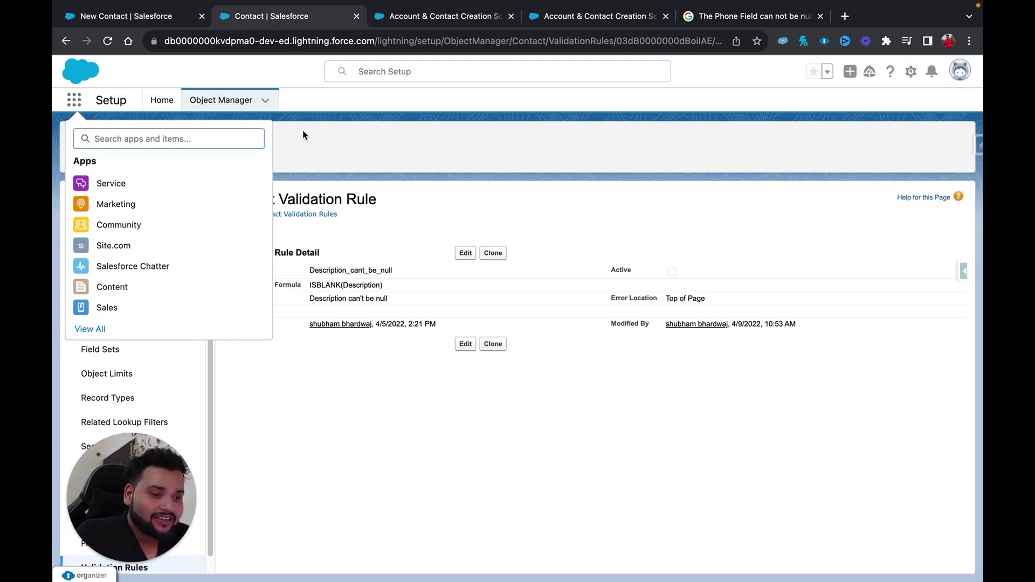
left_click(74, 100)
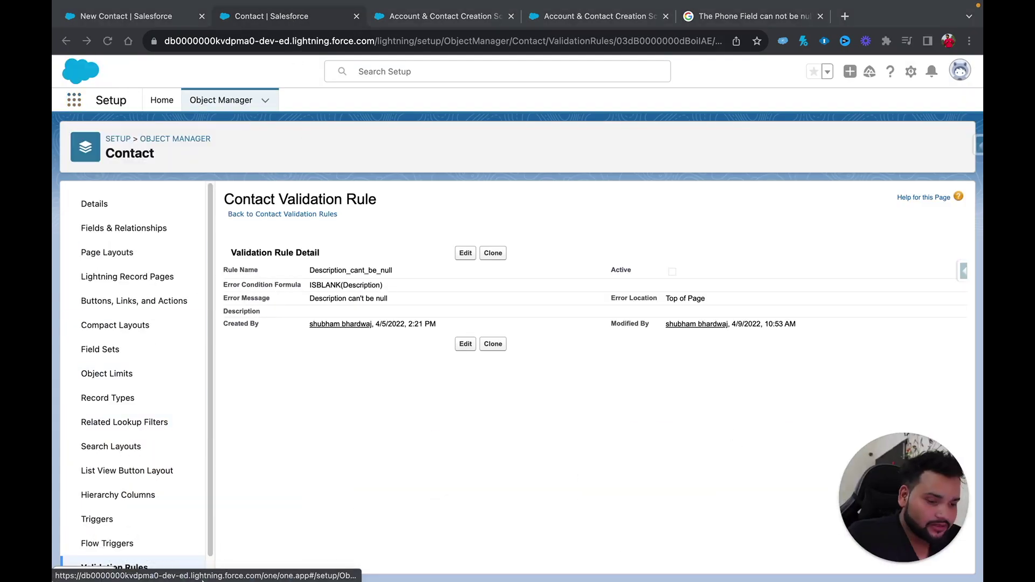
left_click(102, 545)
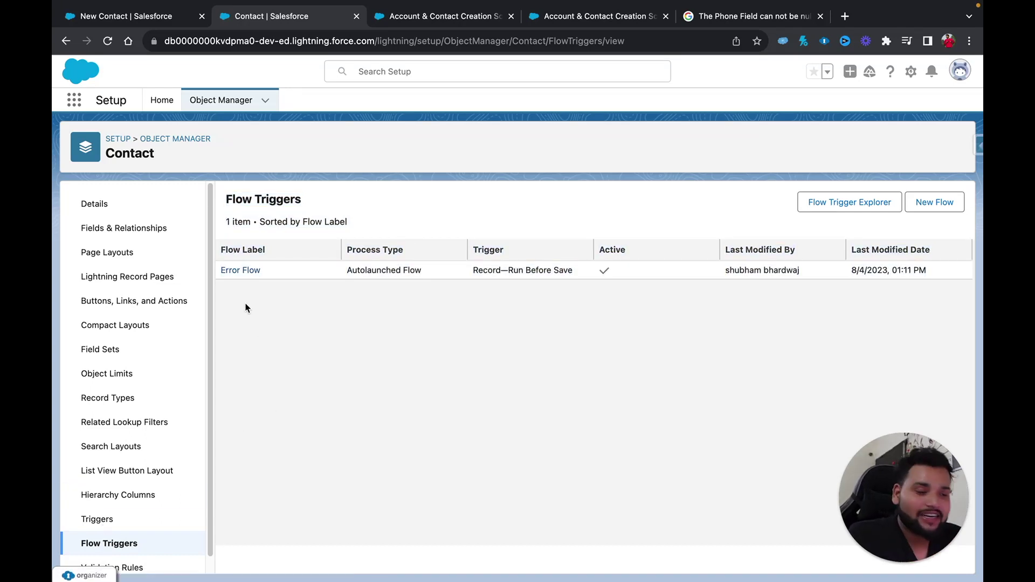
left_click(241, 270)
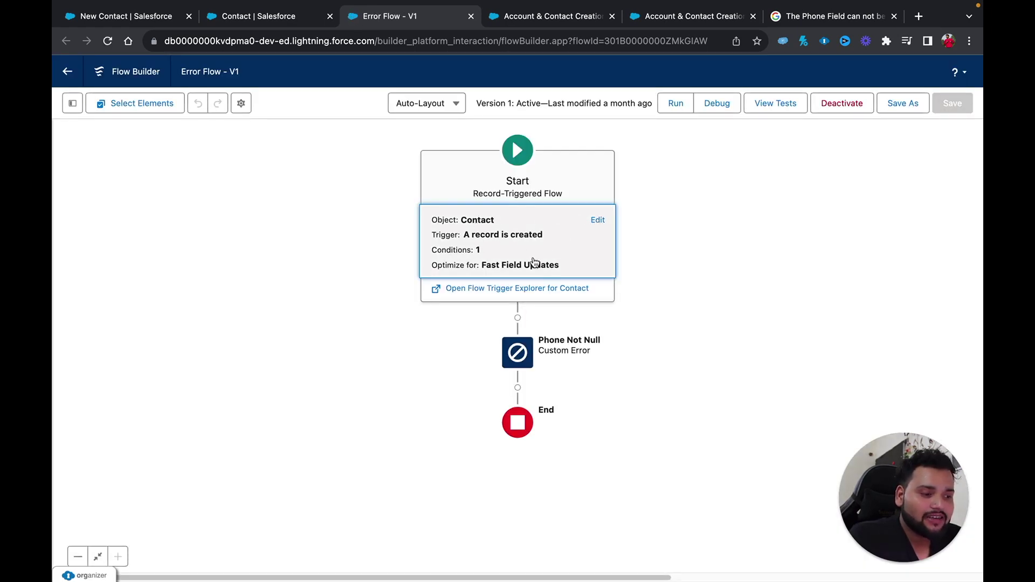
Edit Phone Not Null and select its message 'The Phone Field can not be null'.
left_click(518, 352)
left_click(517, 349)
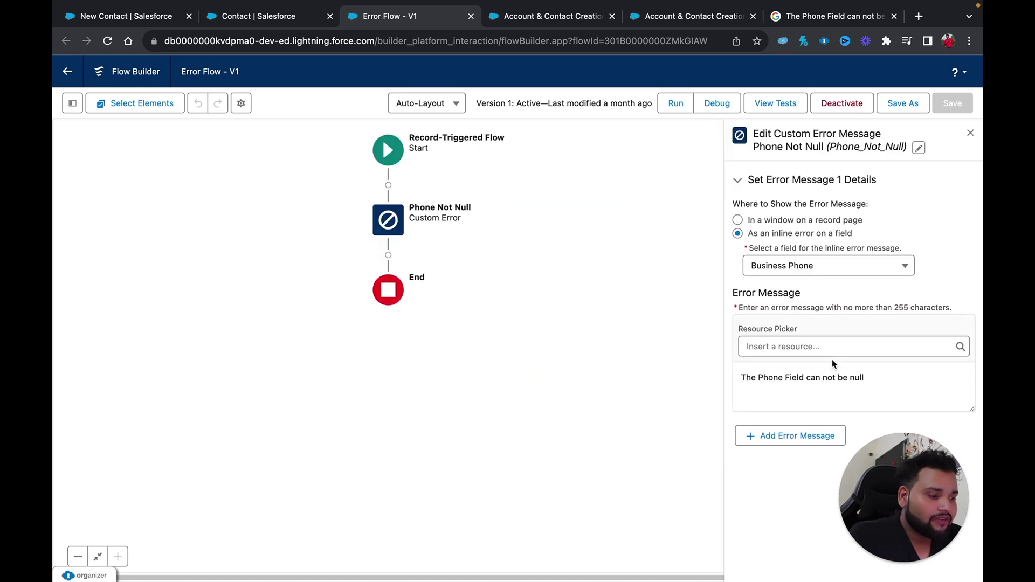
left_click_drag(864, 378, 736, 382)
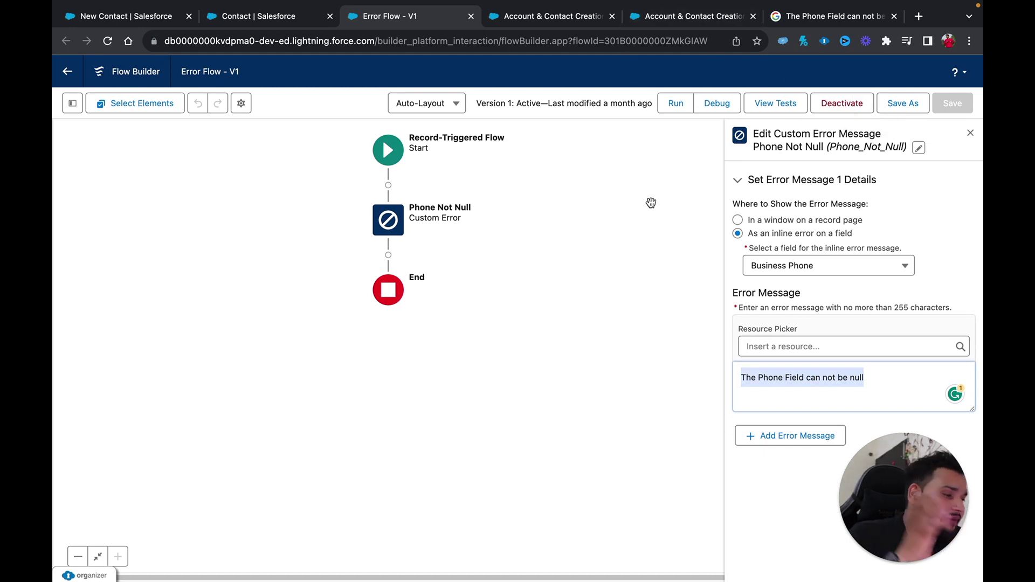
left_click(271, 19)
Add a Phone component below Email on the Account & Contact Information screen.
left_click(510, 18)
left_click(269, 228)
double_click(269, 226)
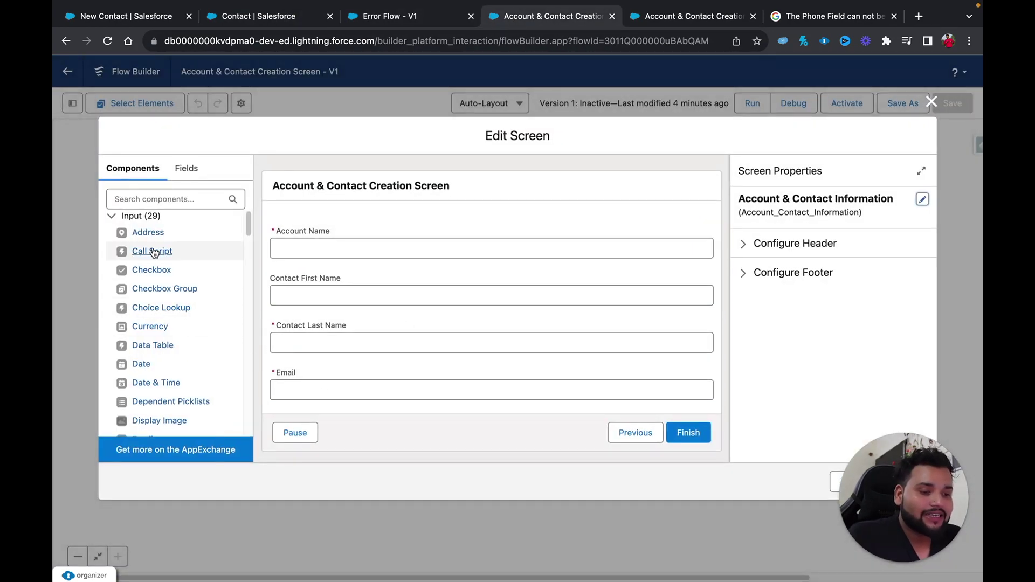
type("phone")
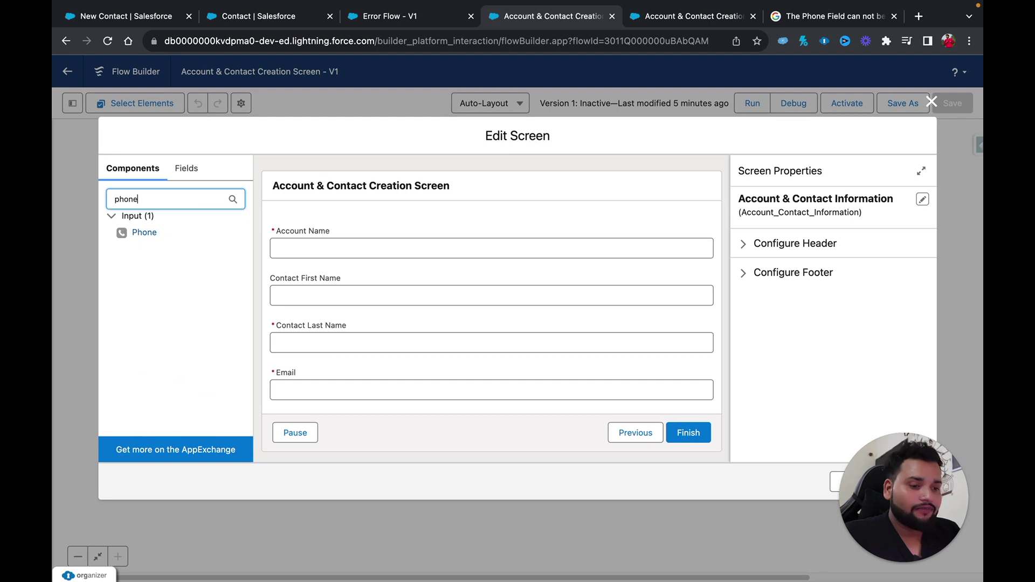
left_click_drag(144, 232, 301, 405)
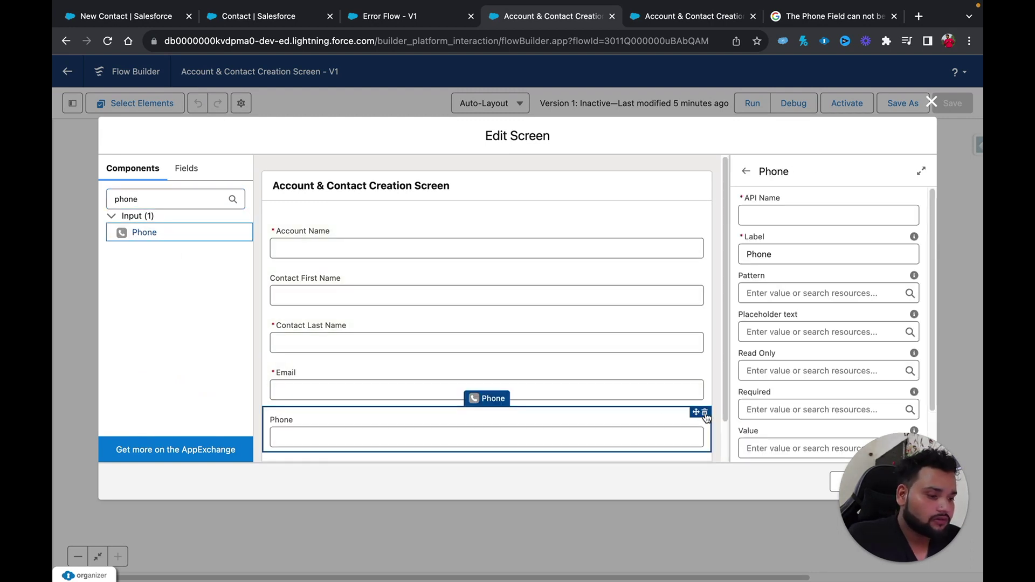
Set the Phone input's API name to Contact_Phone.
left_click(785, 216)
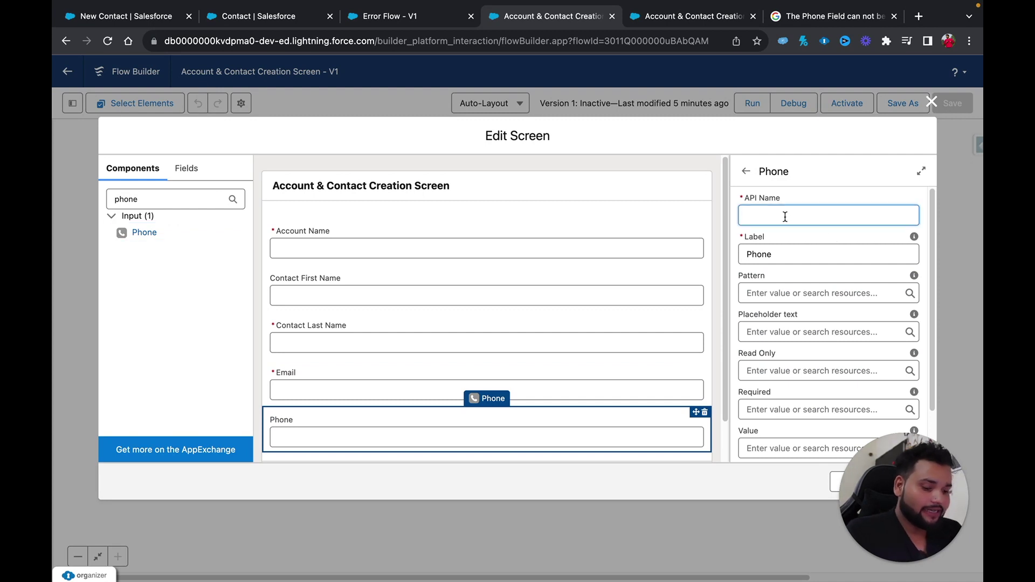
type("Conta")
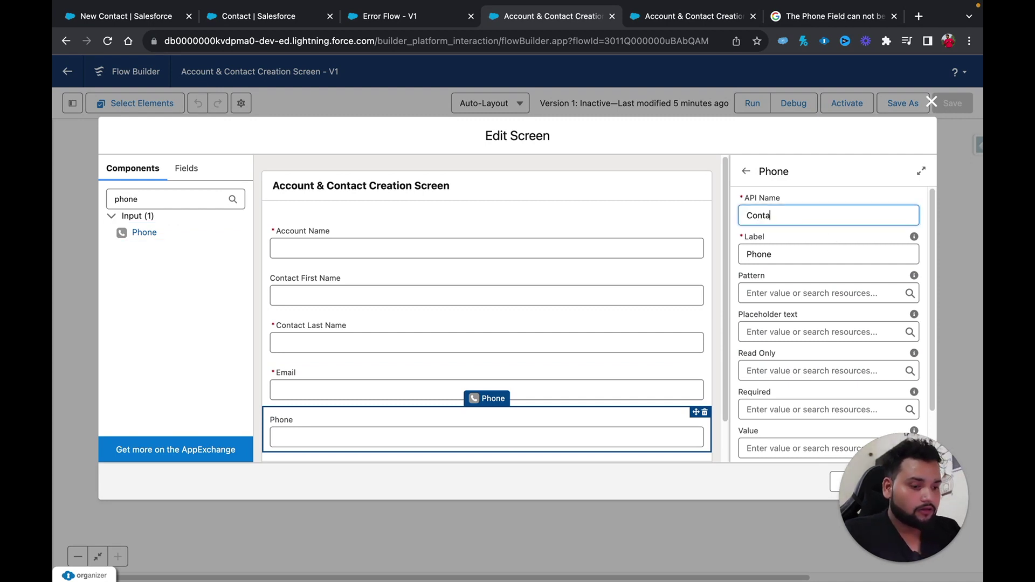
type("ct Phone")
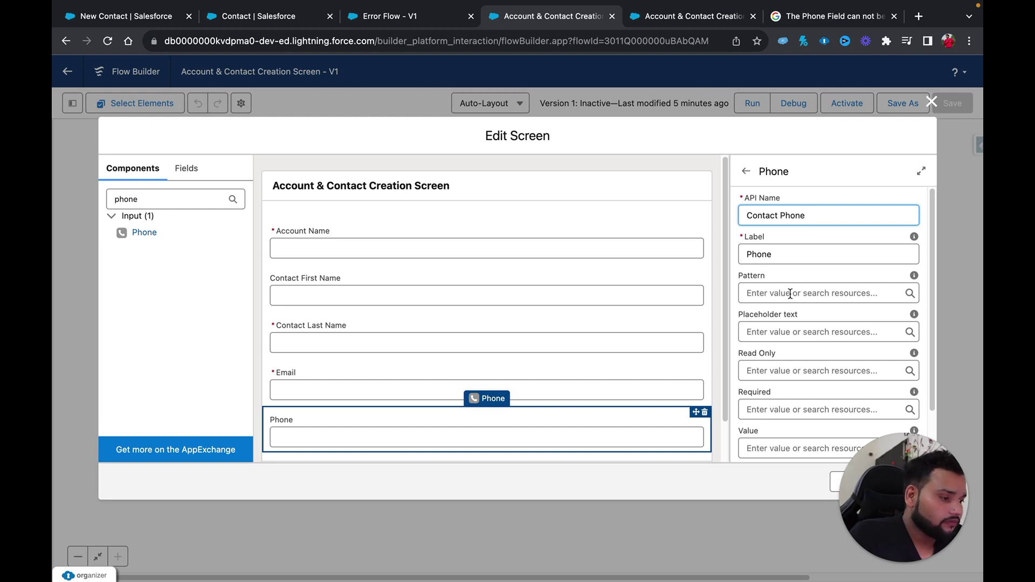
left_click(779, 216)
key("BackSpace")
type("_")
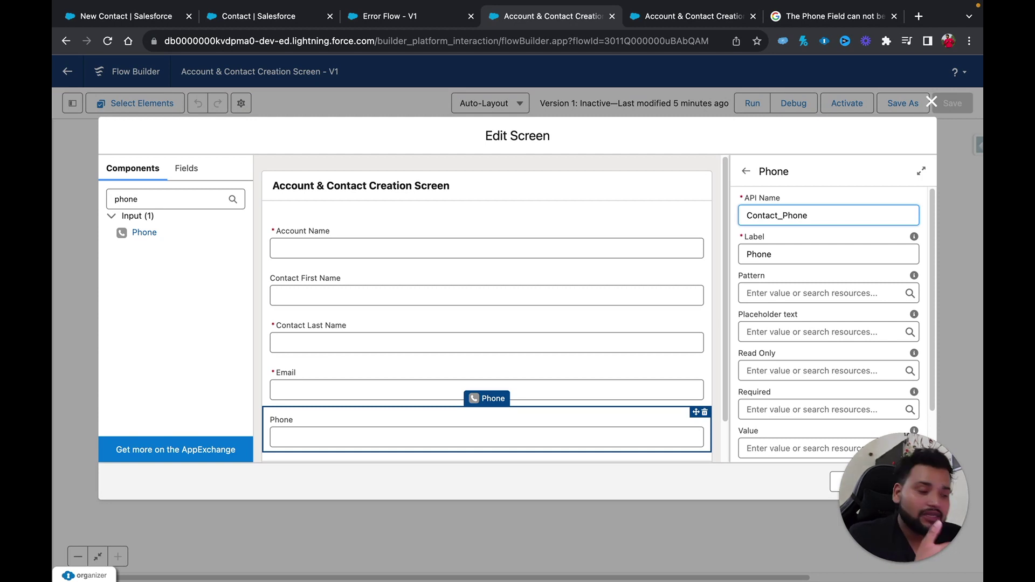
Make the Phone input required with {!$GlobalConstant.True} and apply the screen changes.
mouse_move(919, 525)
left_click_drag(919, 525, 163, 527)
left_click(761, 410)
type("t.True")
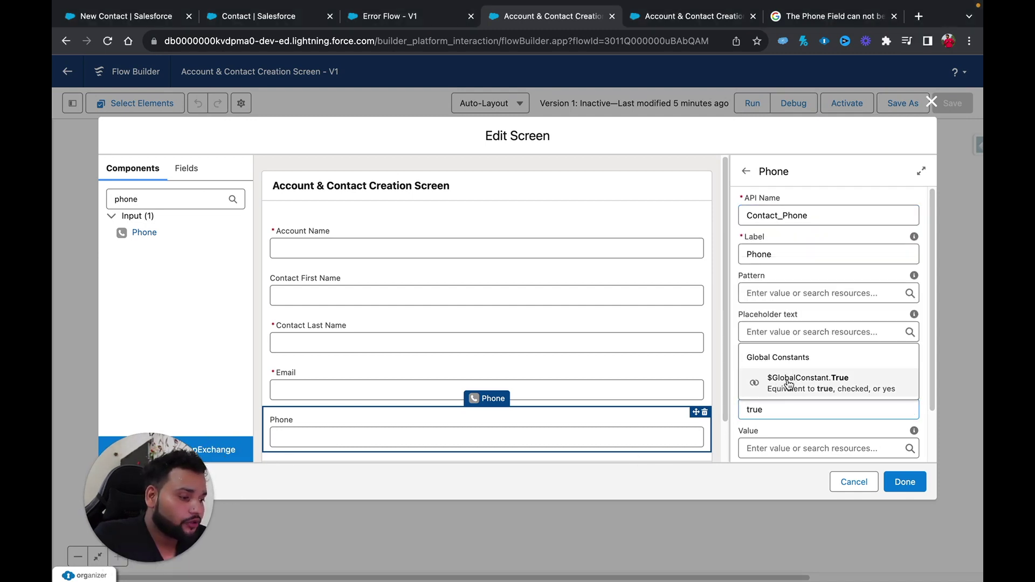
left_click(787, 378)
left_click(801, 396)
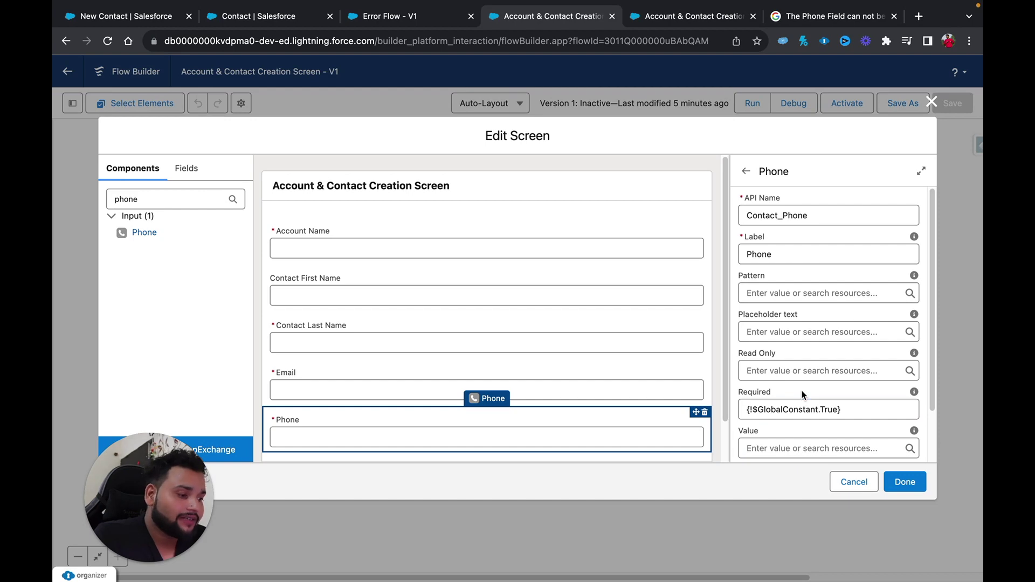
left_click(914, 484)
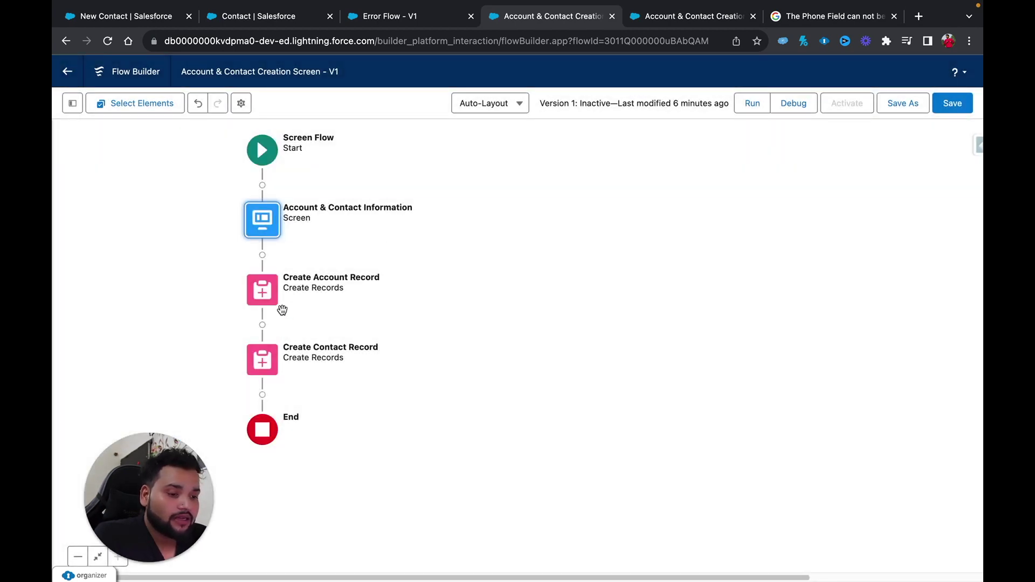
left_click(263, 360)
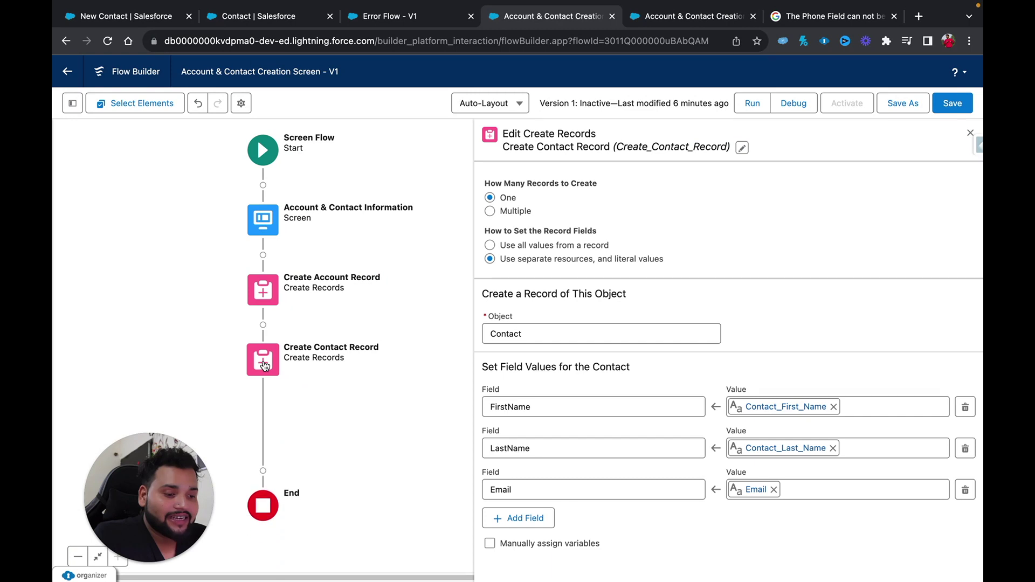
Add a Phone field row to Create Contact Record valued {!Contact_Phone.value}.
left_click(522, 518)
left_click(522, 527)
type("ph")
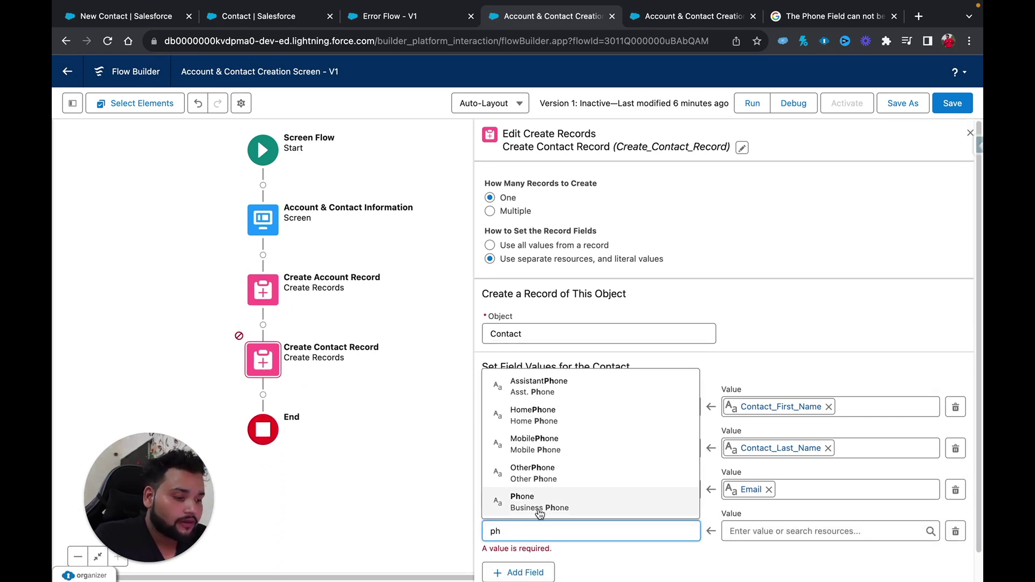
left_click(540, 512)
left_click(758, 533)
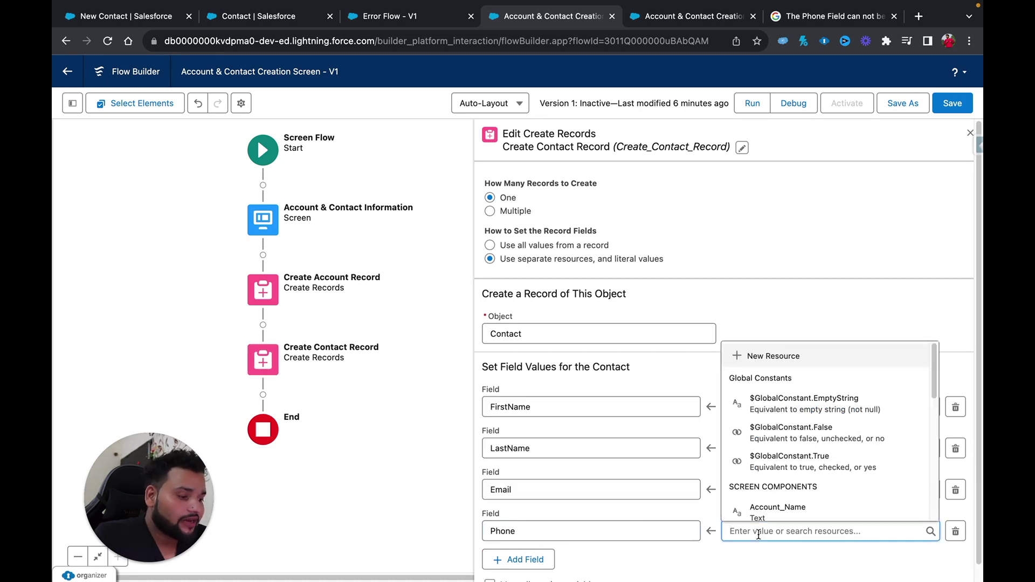
scroll(828, 452, "down", 4)
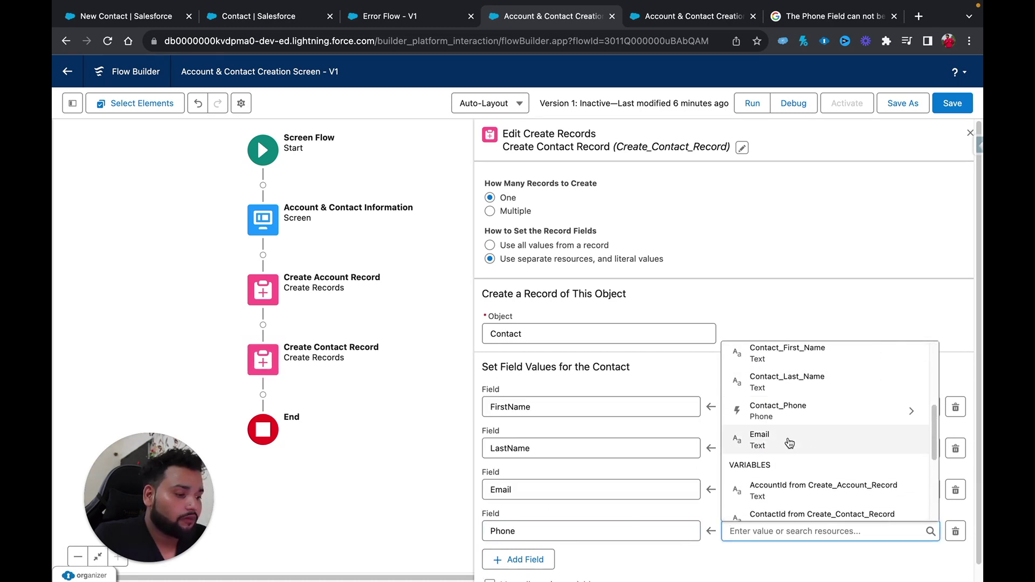
left_click(780, 416)
type("val")
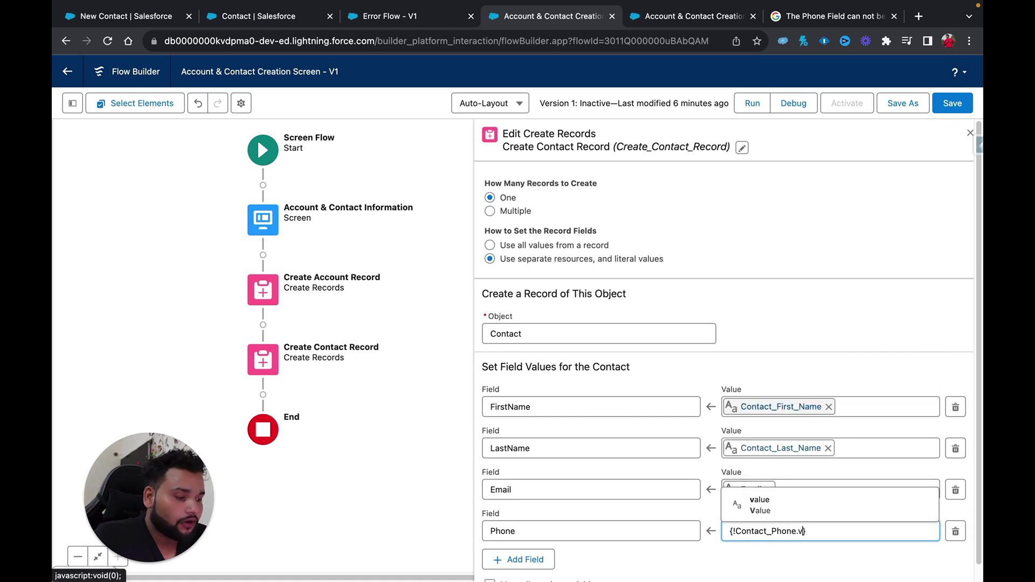
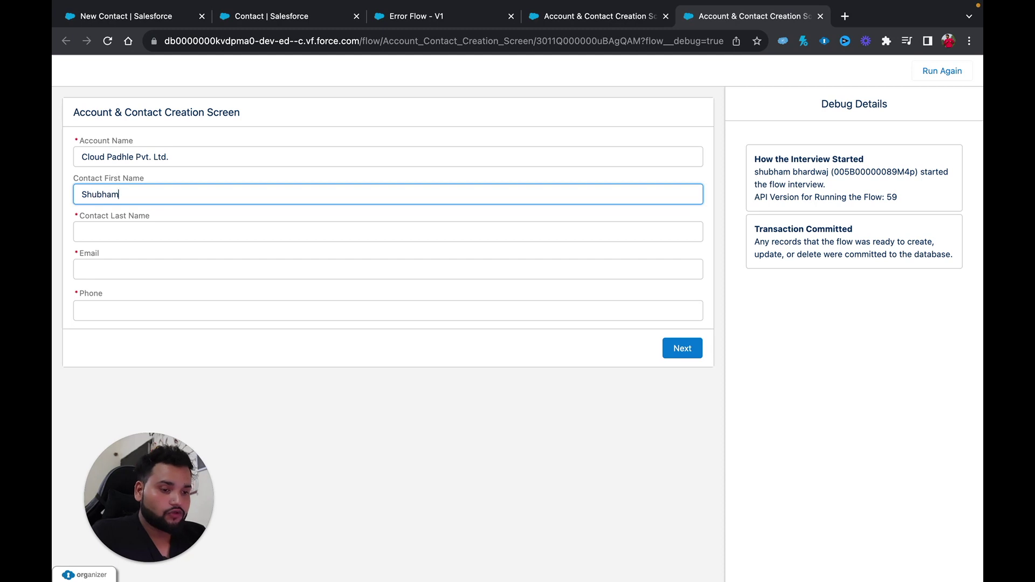
Enter the contact's last name, email address and phone number on the debug screen.
left_click(99, 229)
type("Bhardwaj")
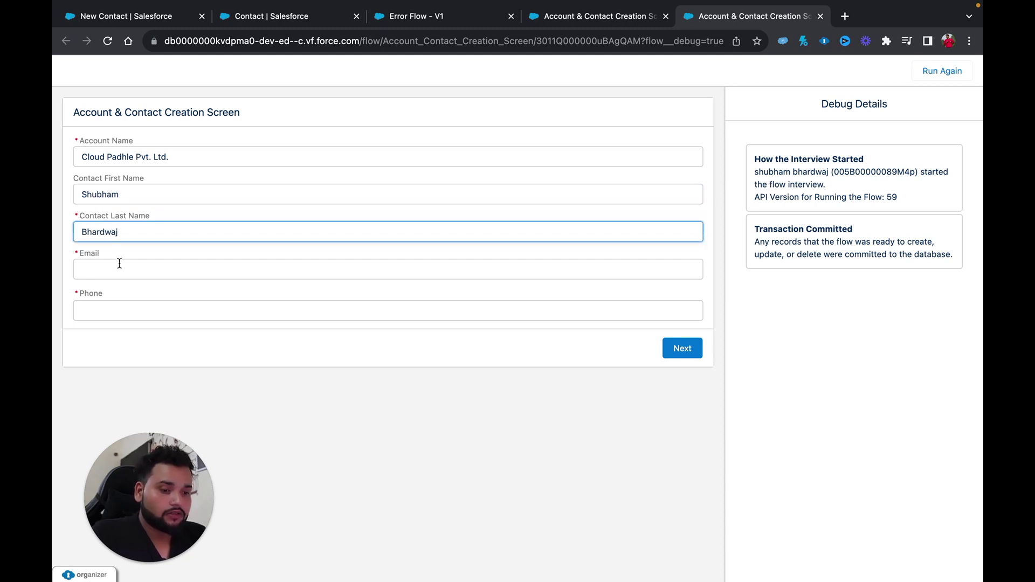
left_click(119, 265)
left_click(122, 312)
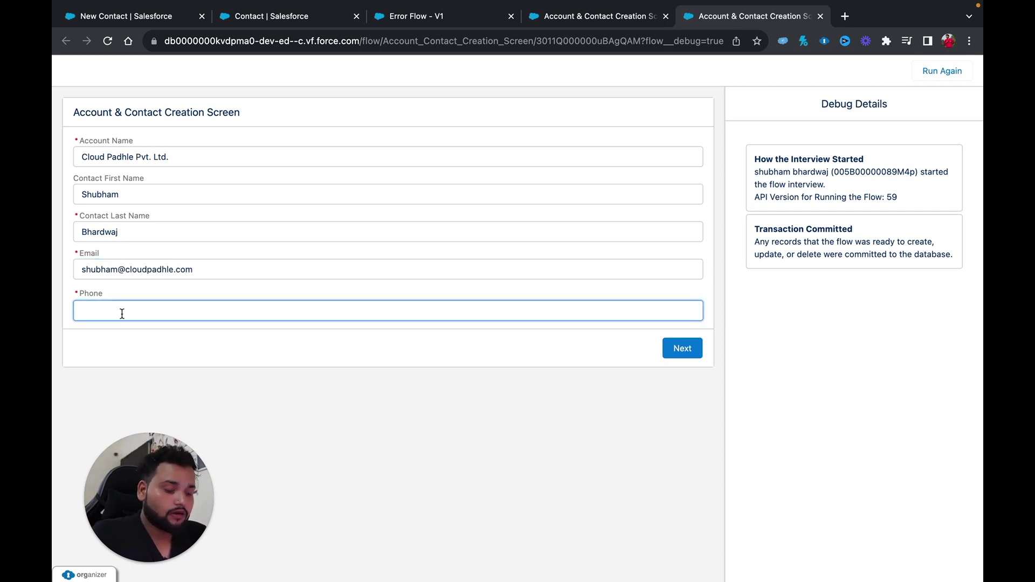
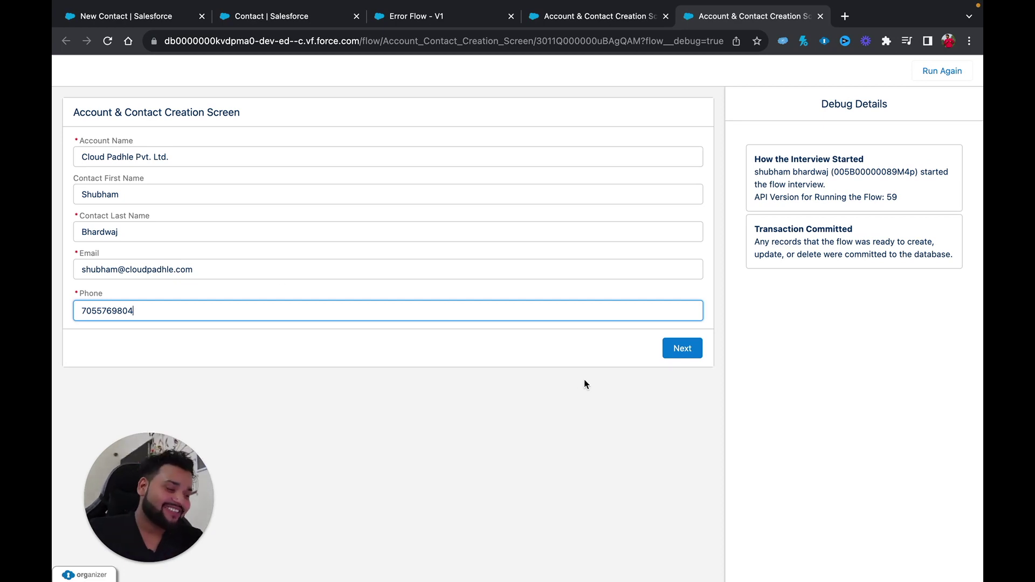
Submit the debug screen to create both records, then return to the New Contact tab.
left_click(681, 348)
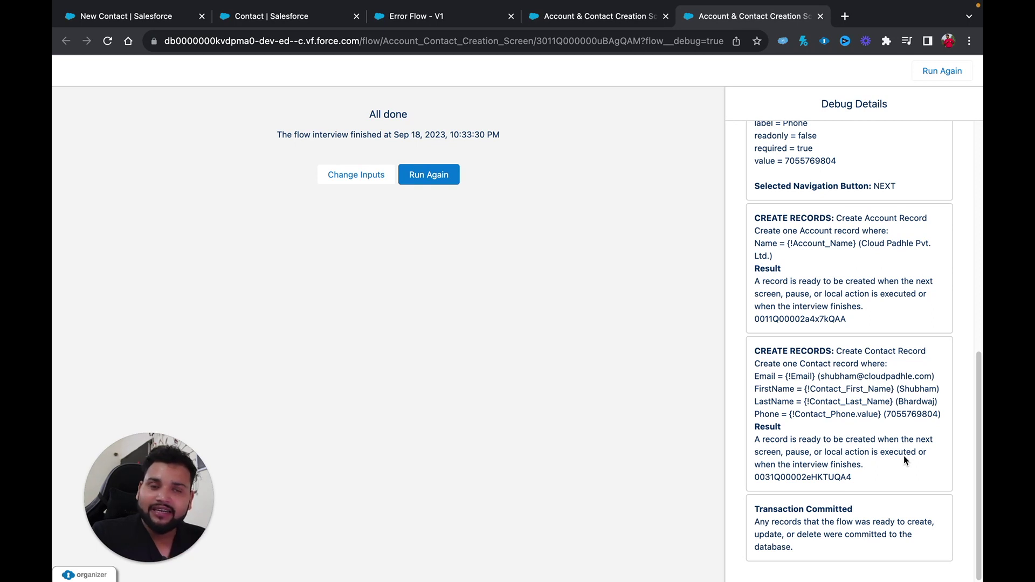
scroll(904, 454, "up", 2)
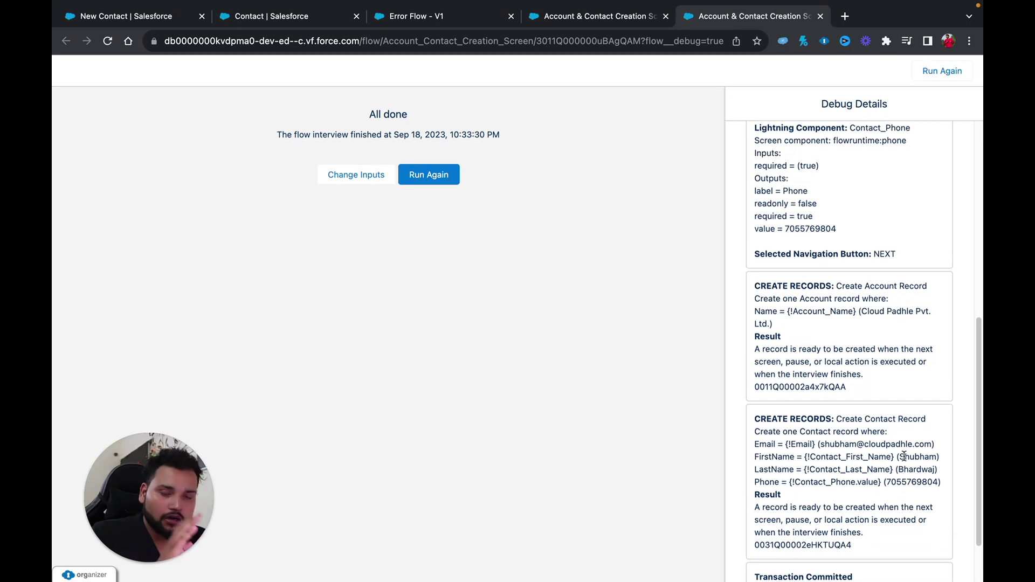
left_click(119, 18)
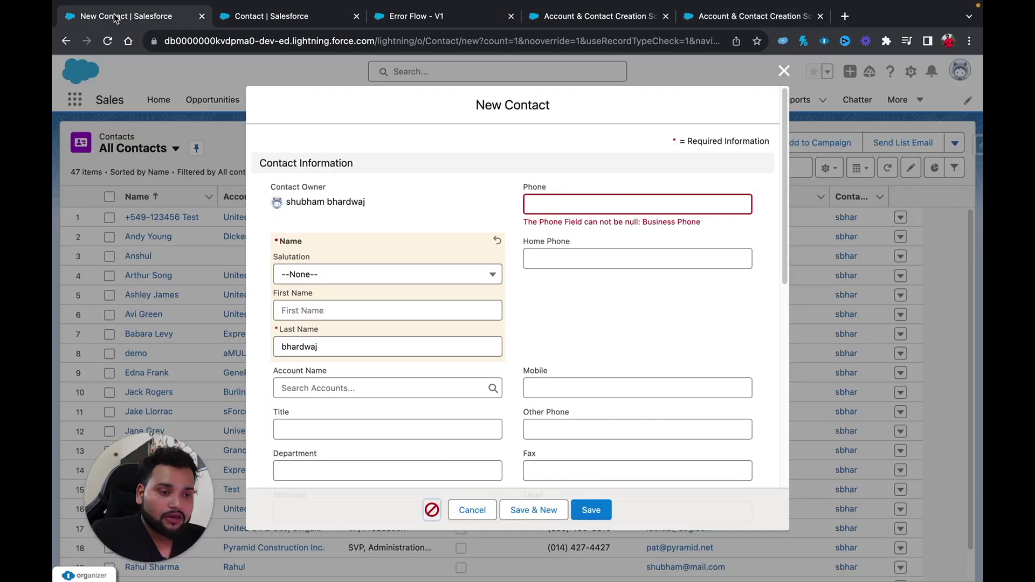
Cancel the New Contact form and switch the contacts list to the New This Week view.
left_click(784, 71)
left_click(889, 169)
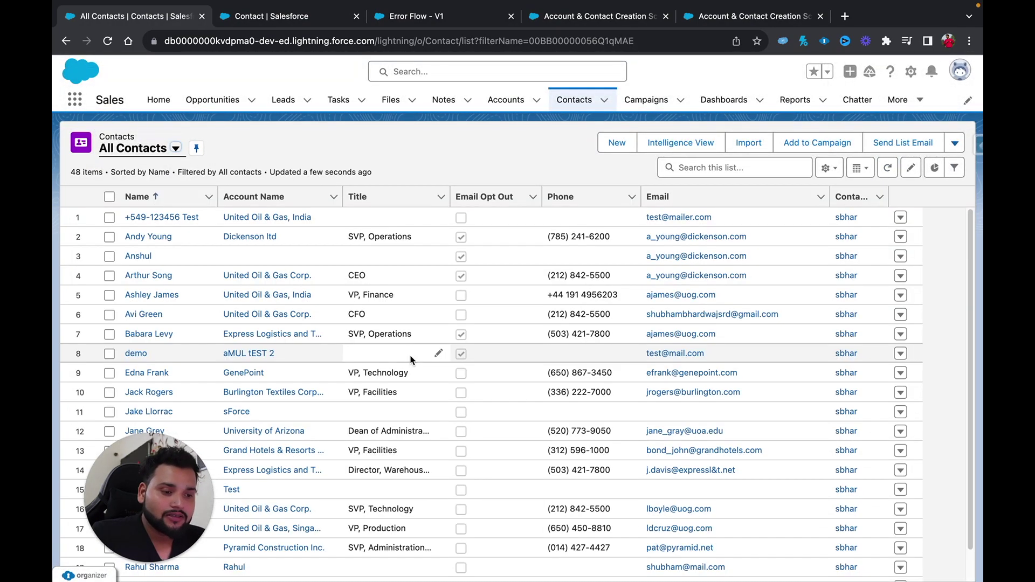
left_click(172, 149)
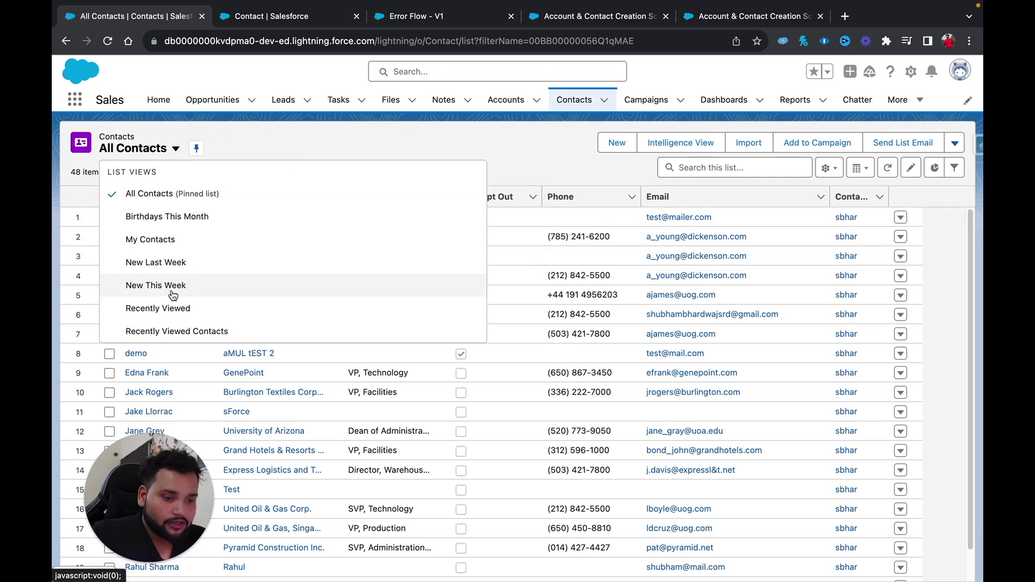
left_click(168, 288)
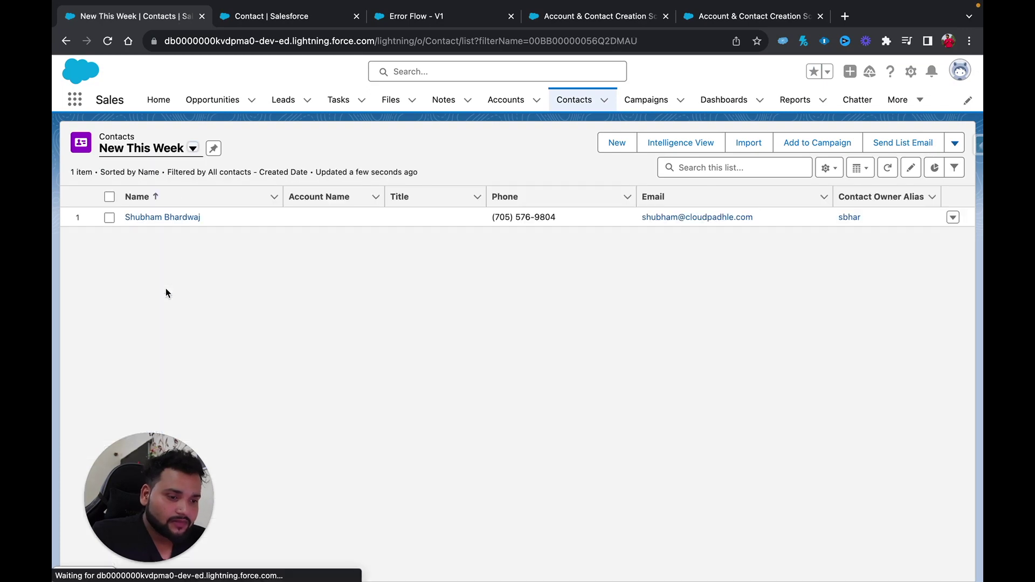
Check the new contact has no account and that Cloud Padhle Pvt. Ltd. shows Contacts (0).
left_click(135, 218)
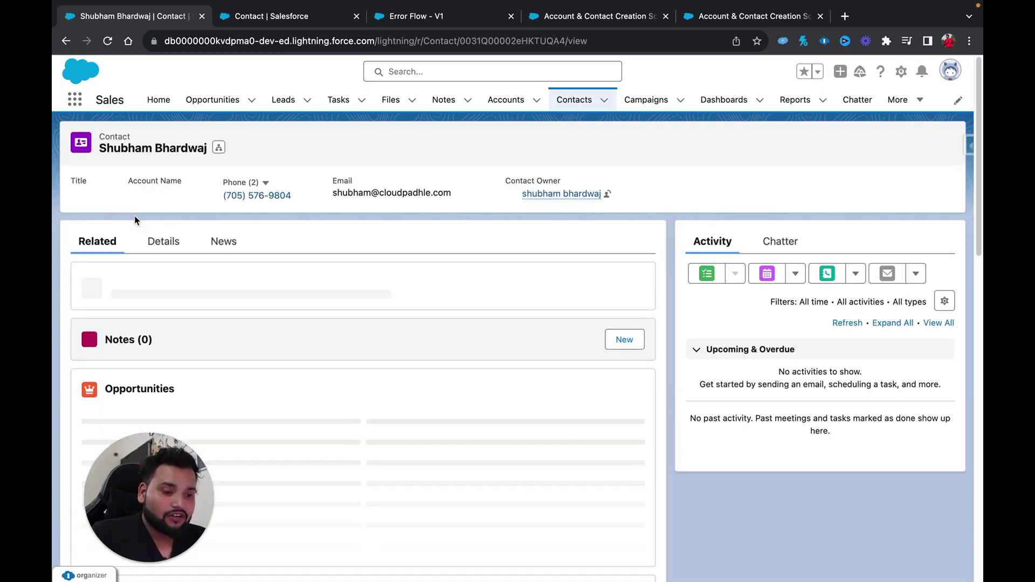
left_click(162, 242)
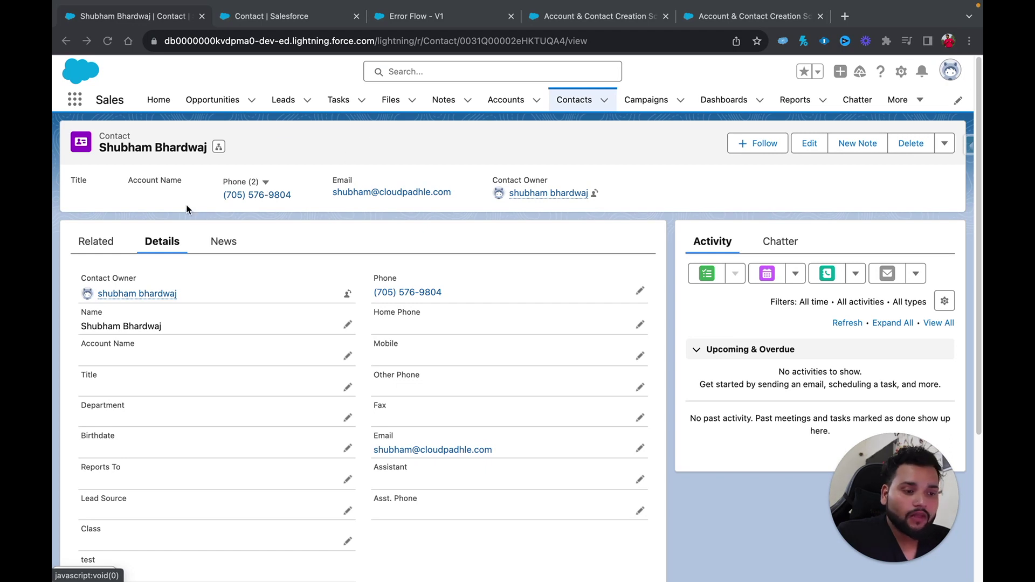
left_click(505, 100)
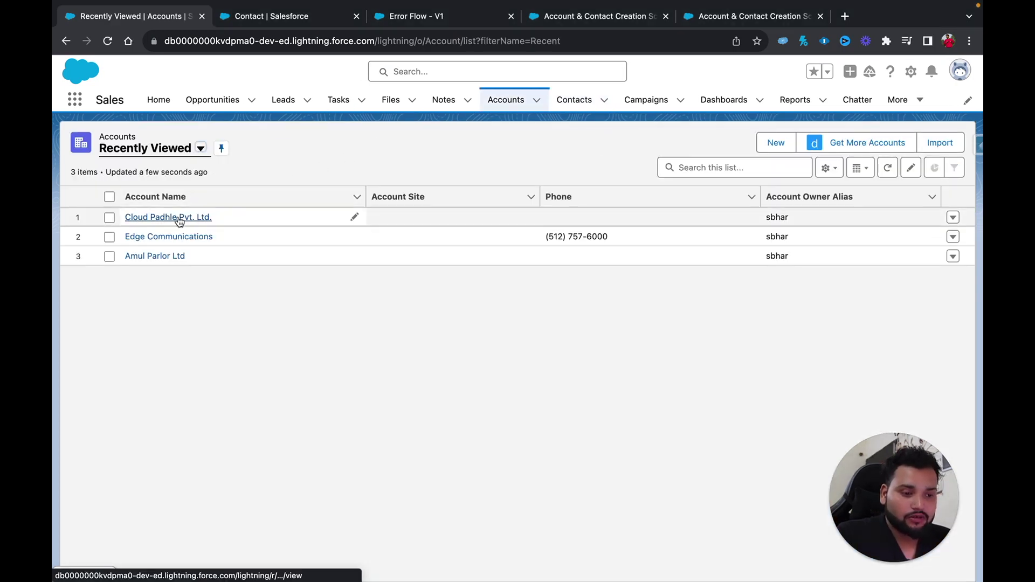
left_click(180, 217)
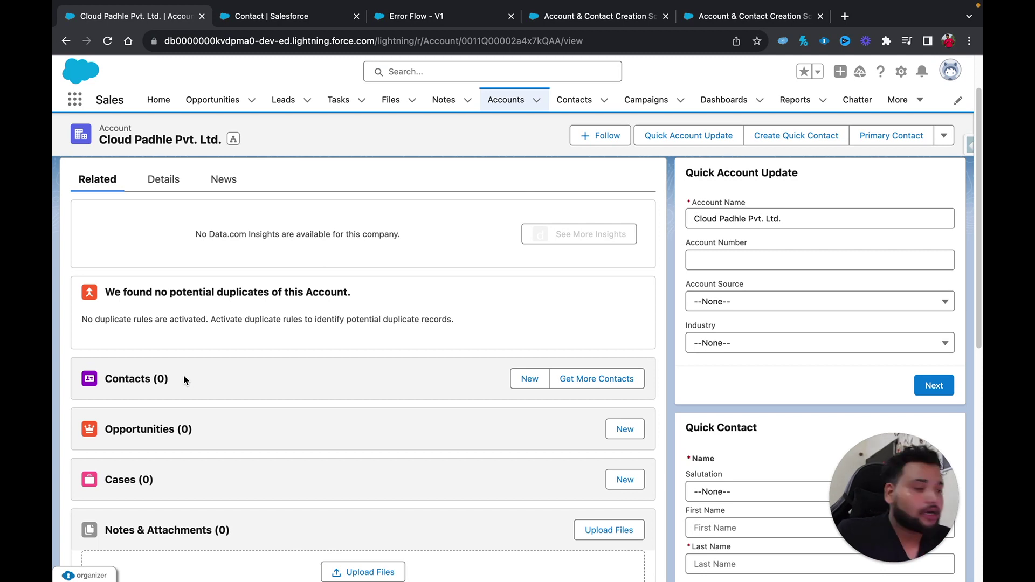
left_click(718, 19)
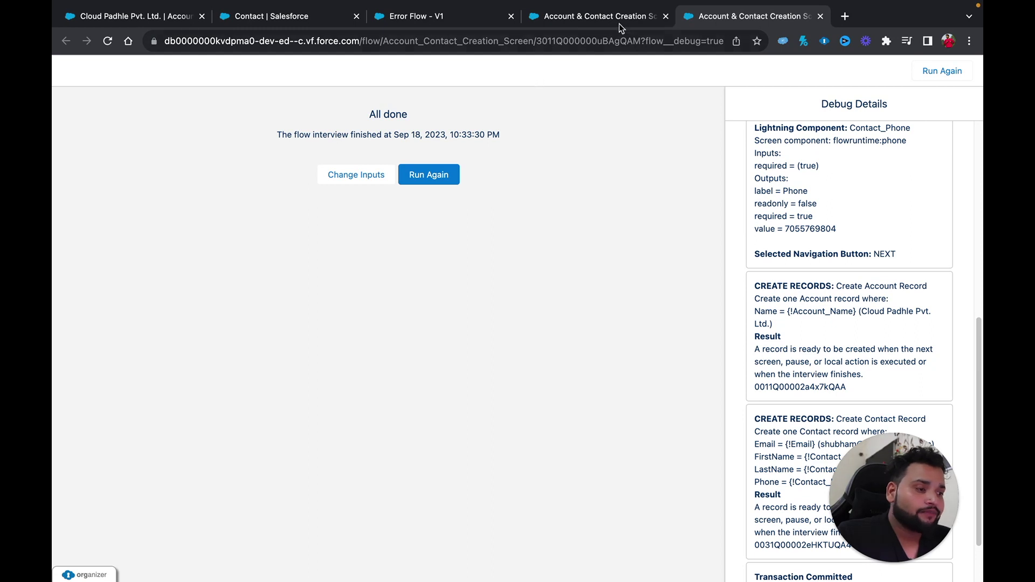
Add an AccountId field assignment to Create Contact Record, then edit Create Account Record.
left_click(595, 15)
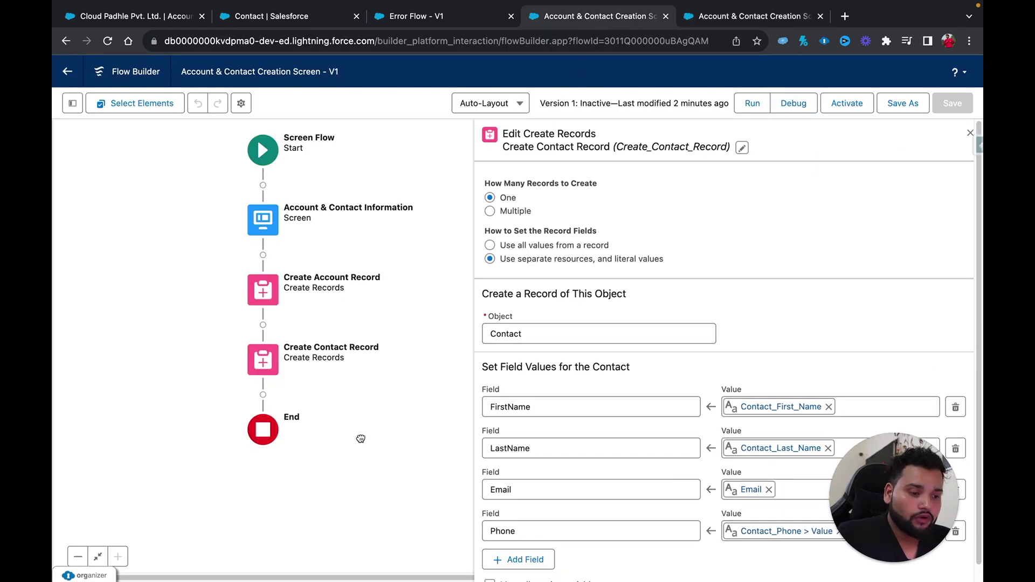
left_click(262, 359)
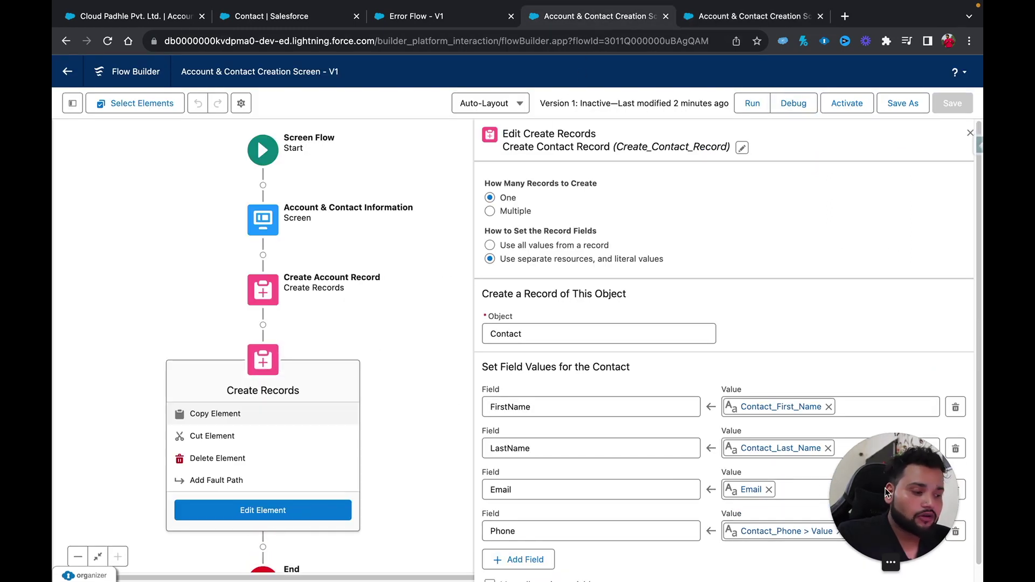
mouse_move(519, 473)
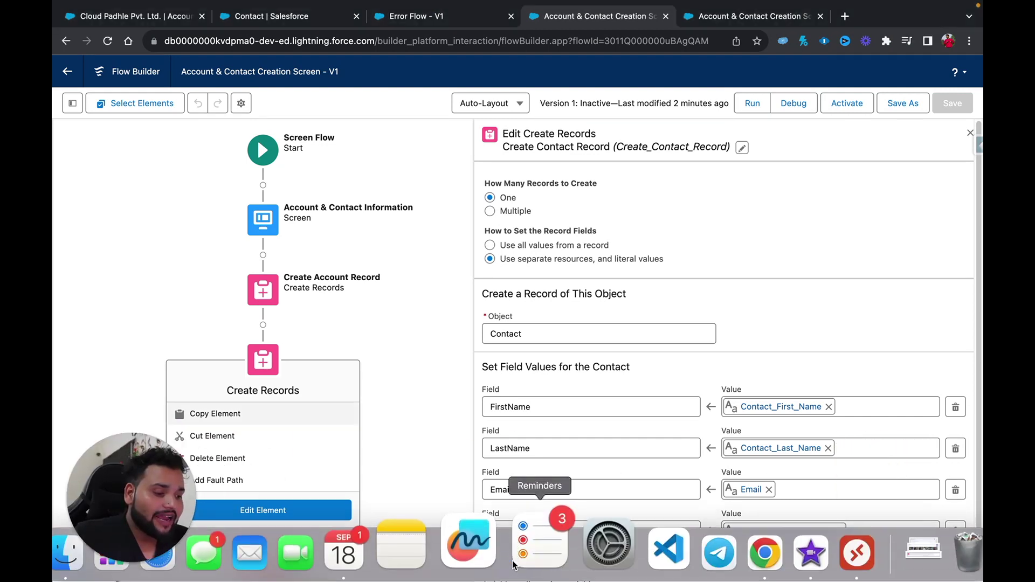
left_click(519, 559)
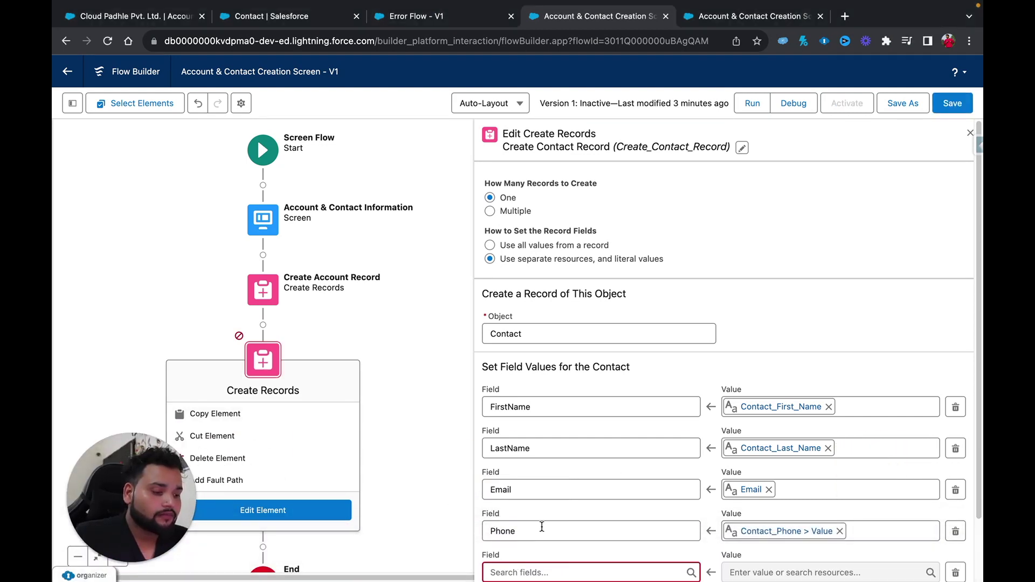
left_click(509, 501)
type("acc")
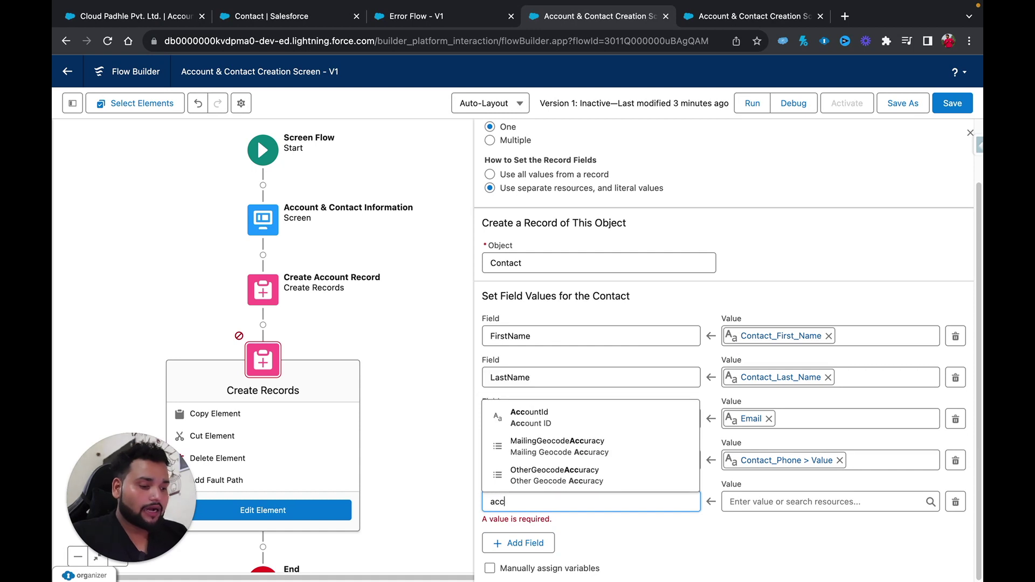
left_click(528, 417)
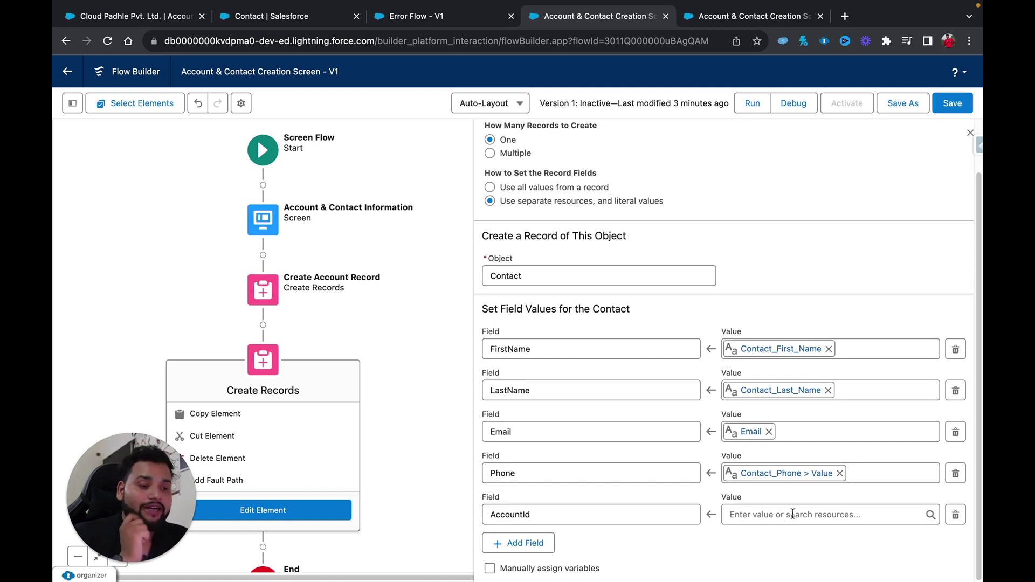
left_click(271, 294)
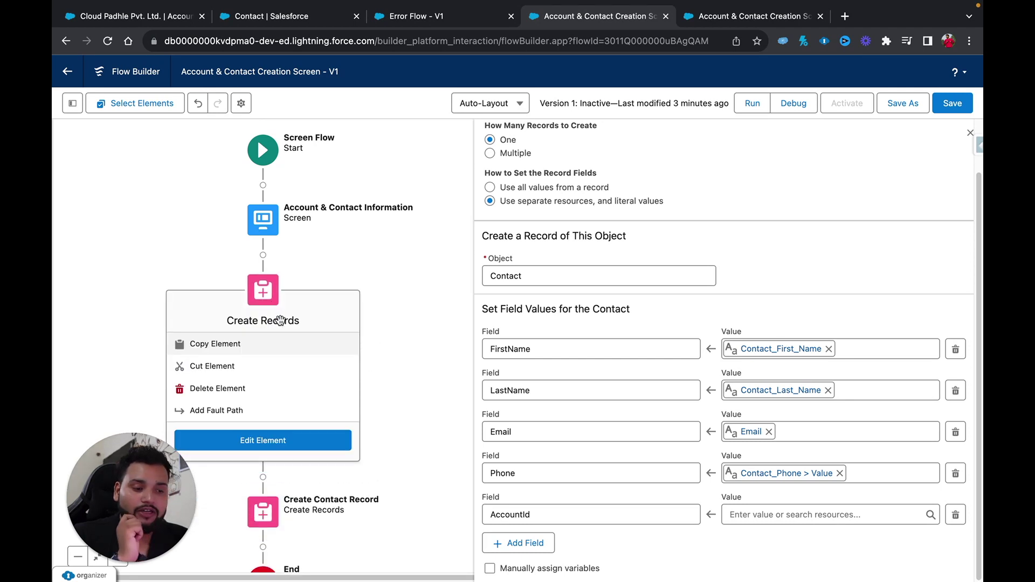
left_click(281, 450)
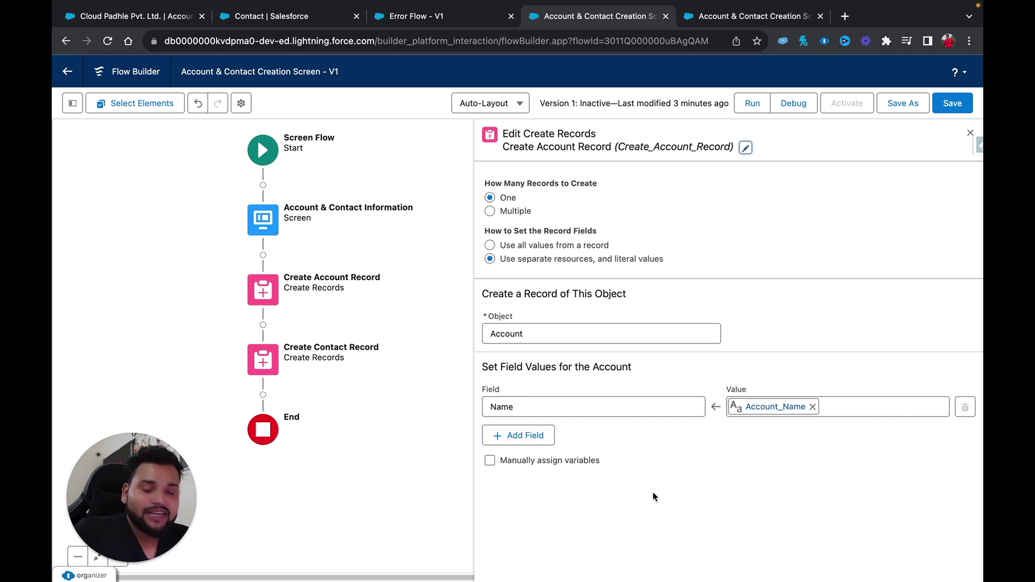
Manually store the new account's ID in a new Text variable named AccountId.
left_click(491, 461)
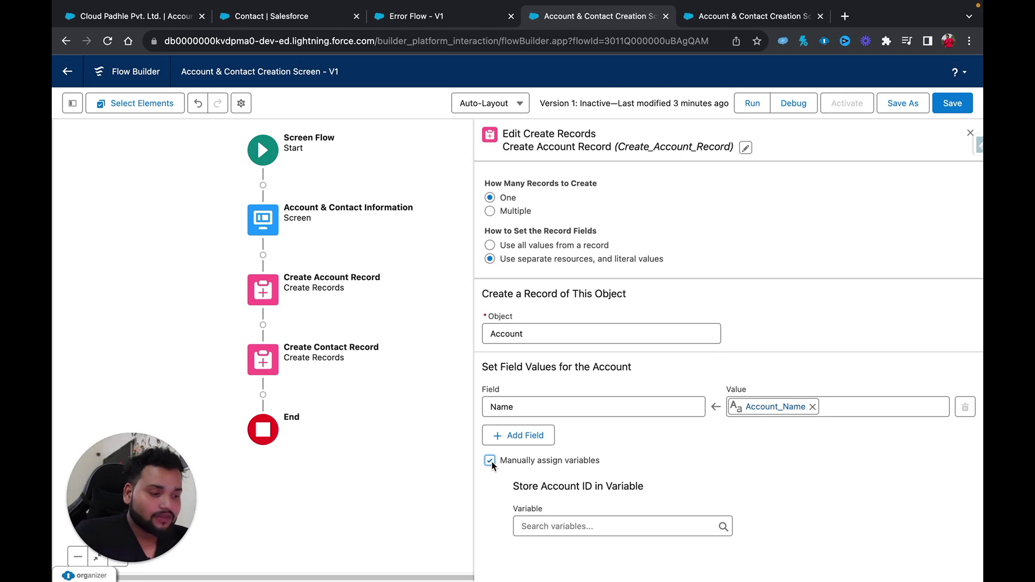
left_click_drag(513, 487, 646, 487)
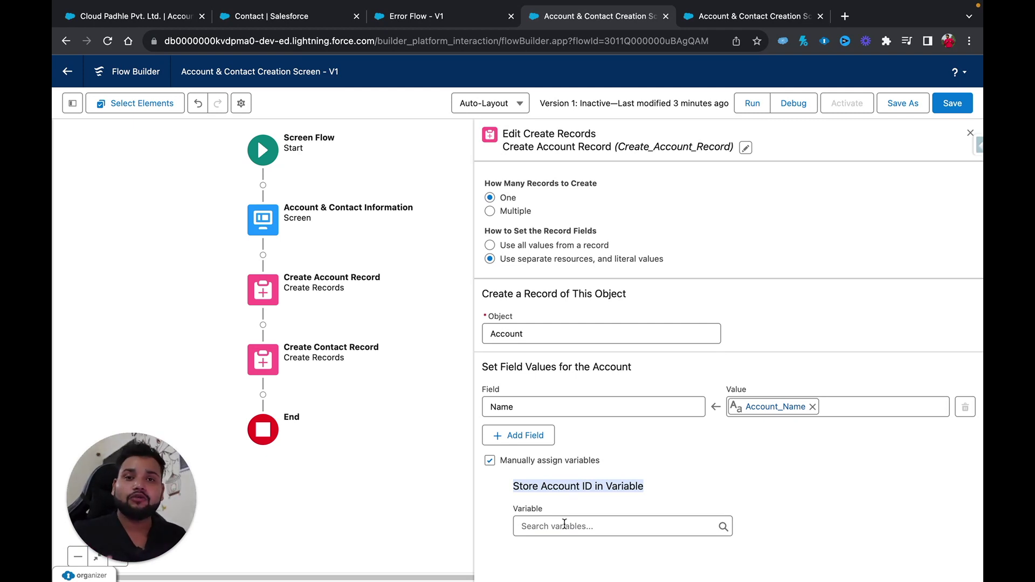
left_click(564, 526)
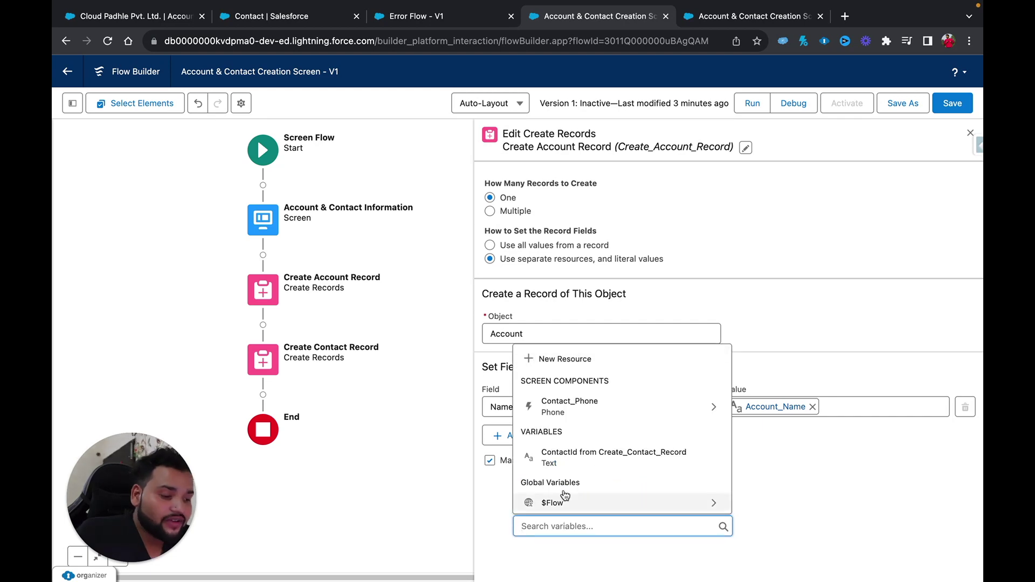
left_click(556, 358)
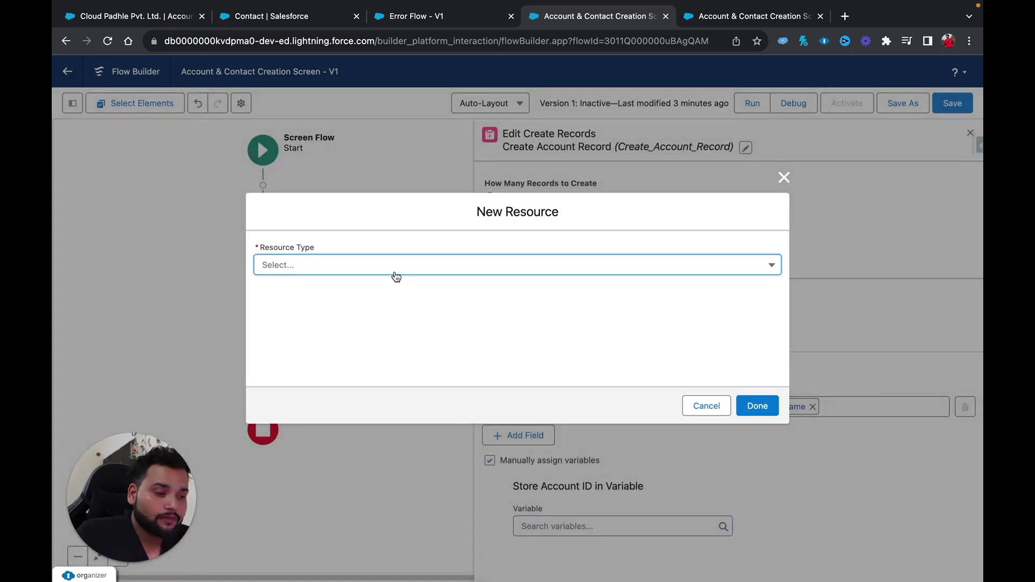
left_click(393, 272)
left_click(380, 295)
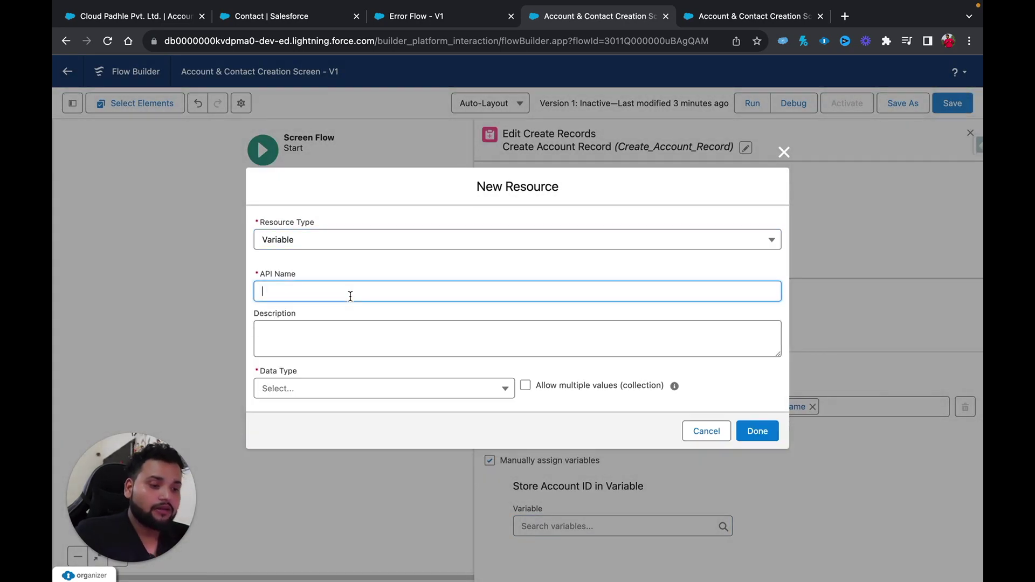
type("Accou")
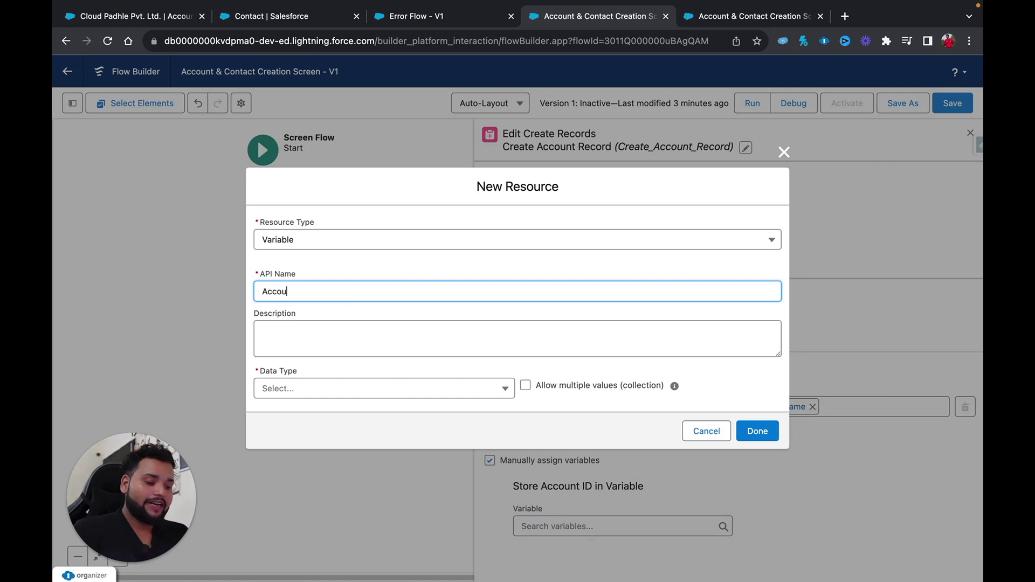
type("ntId")
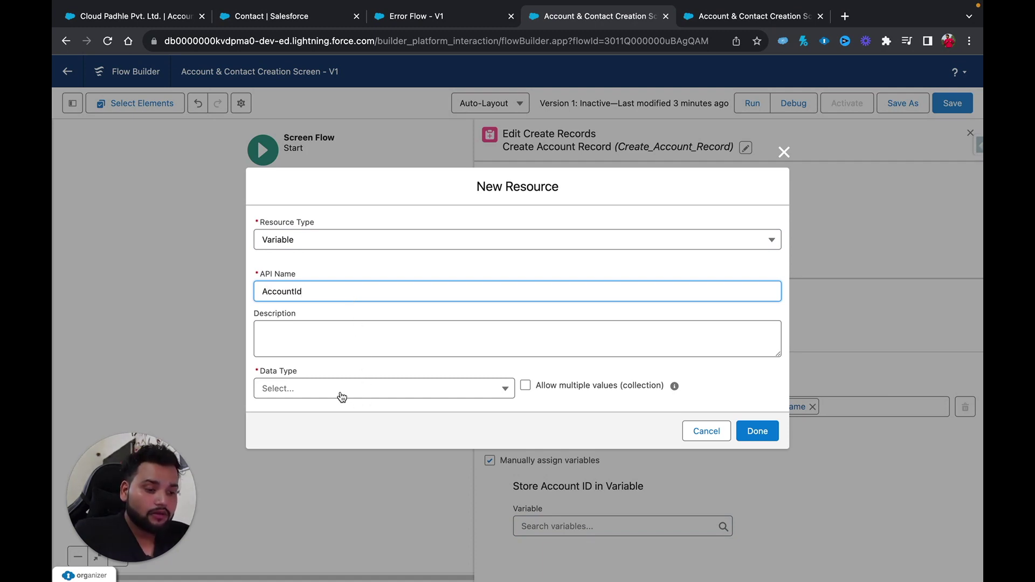
left_click(334, 389)
left_click(314, 426)
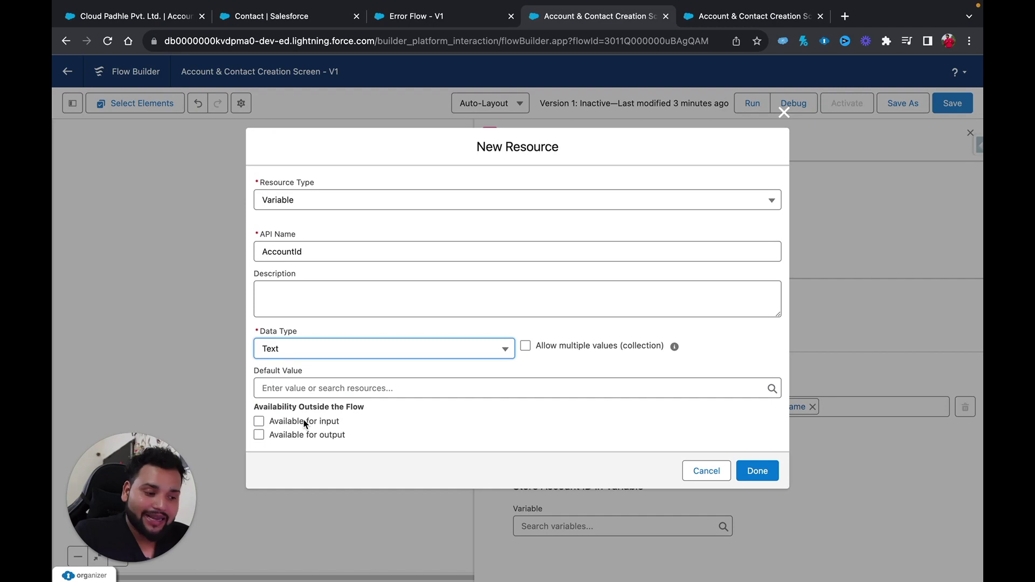
left_click(756, 471)
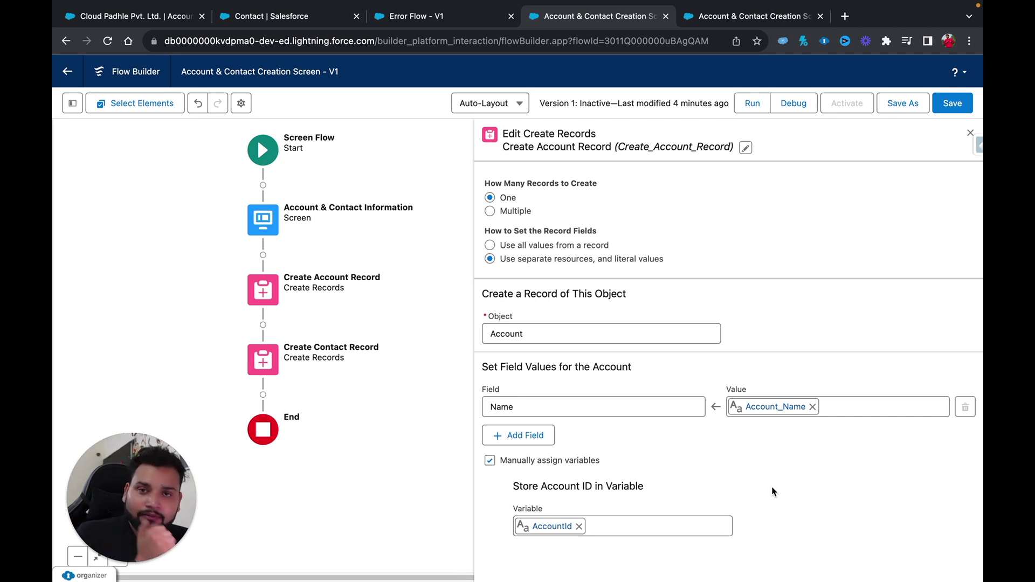
Map Create Contact Record's AccountId field to the AccountId variable and save the flow.
left_click(257, 364)
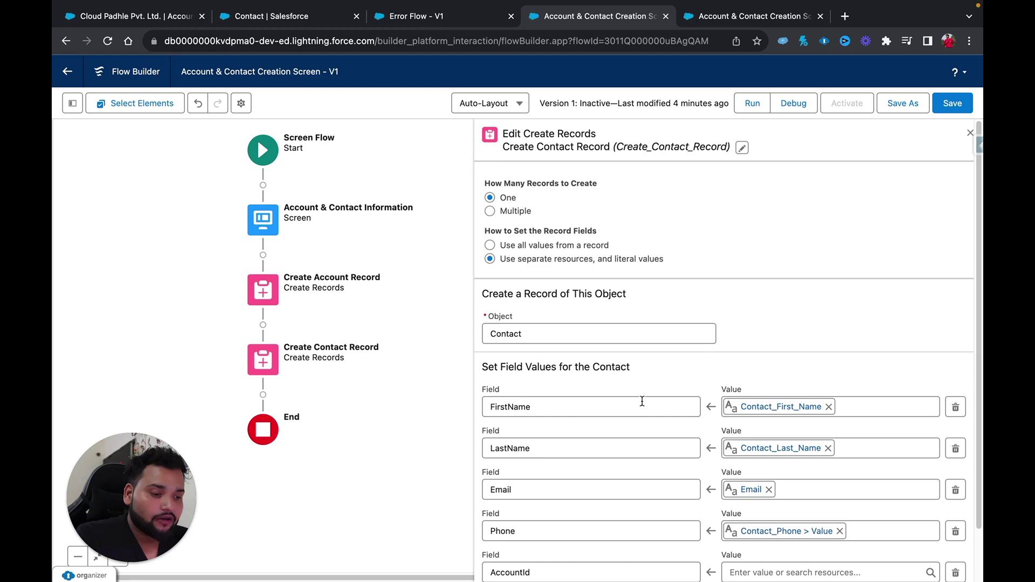
scroll(642, 401, "down", 2)
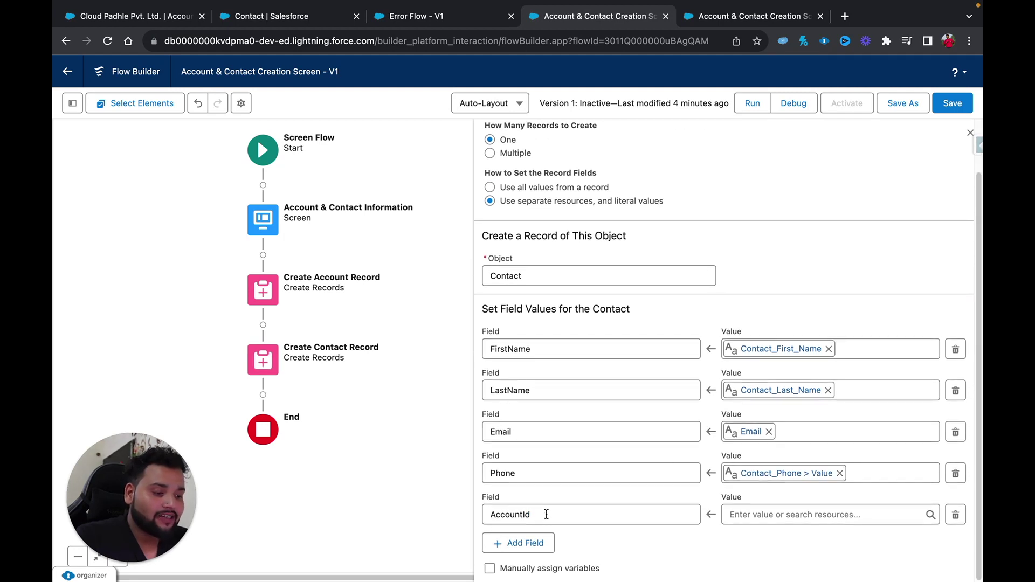
left_click(752, 514)
scroll(778, 448, "down", 3)
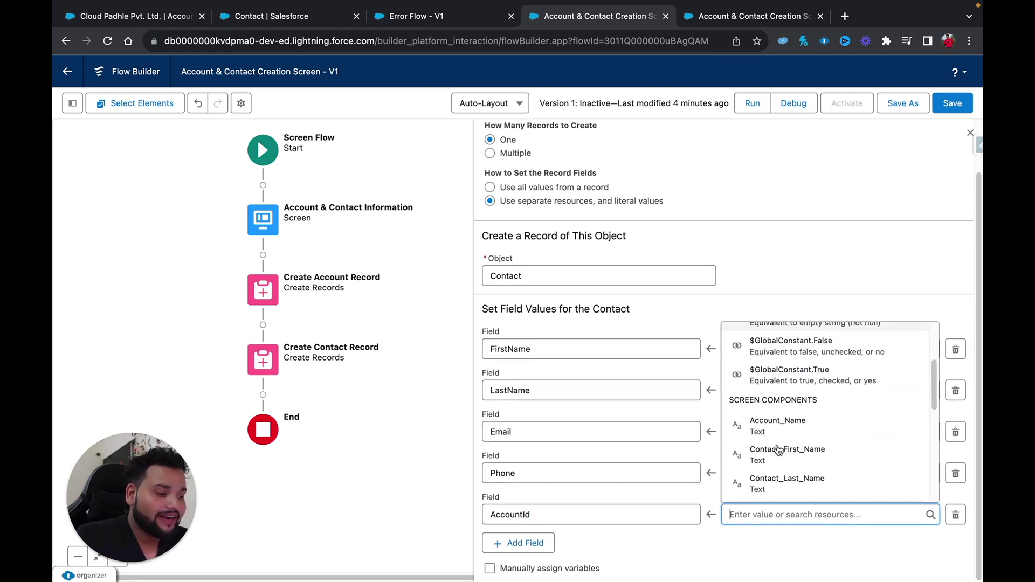
scroll(778, 450, "down", 1)
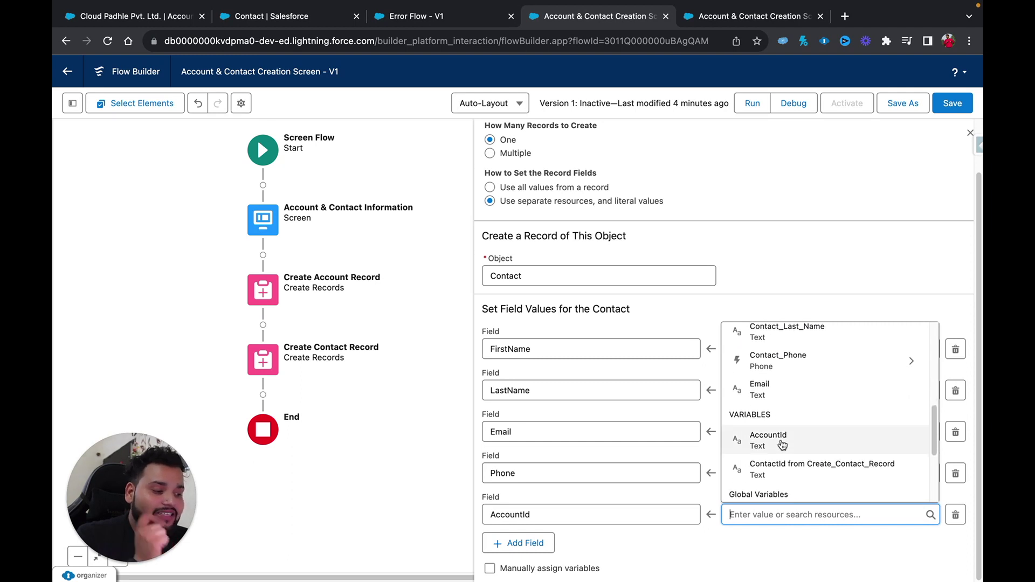
left_click(781, 441)
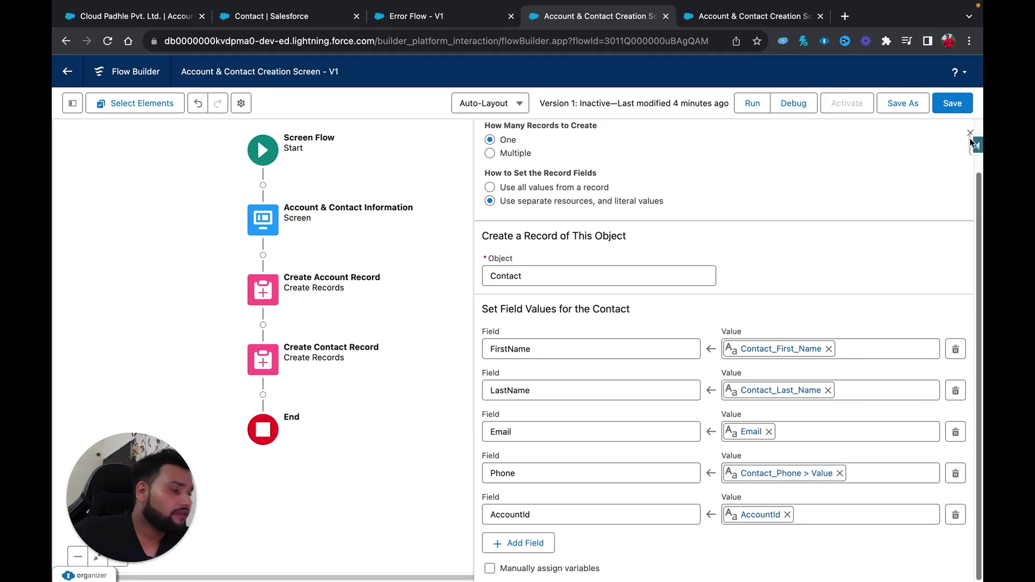
left_click(952, 106)
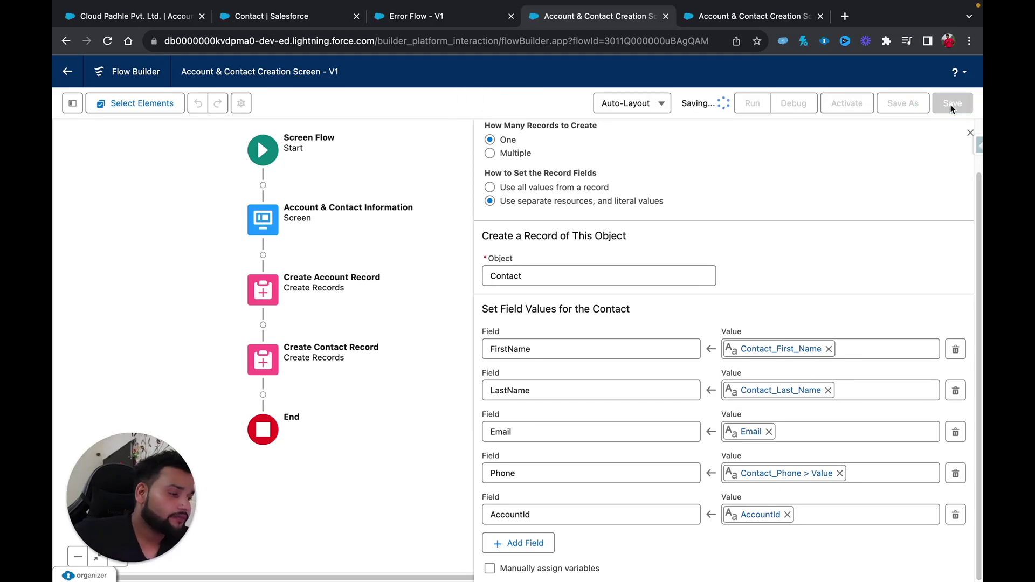
Start a new debug run and enter the account name Salesforce Geek PVT. LTD.
left_click(803, 102)
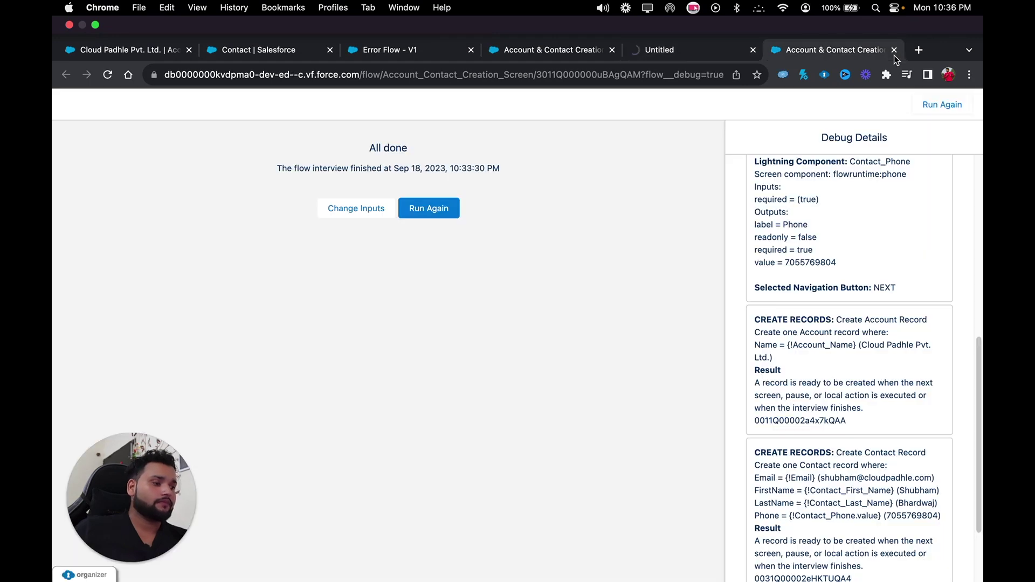
left_click(895, 50)
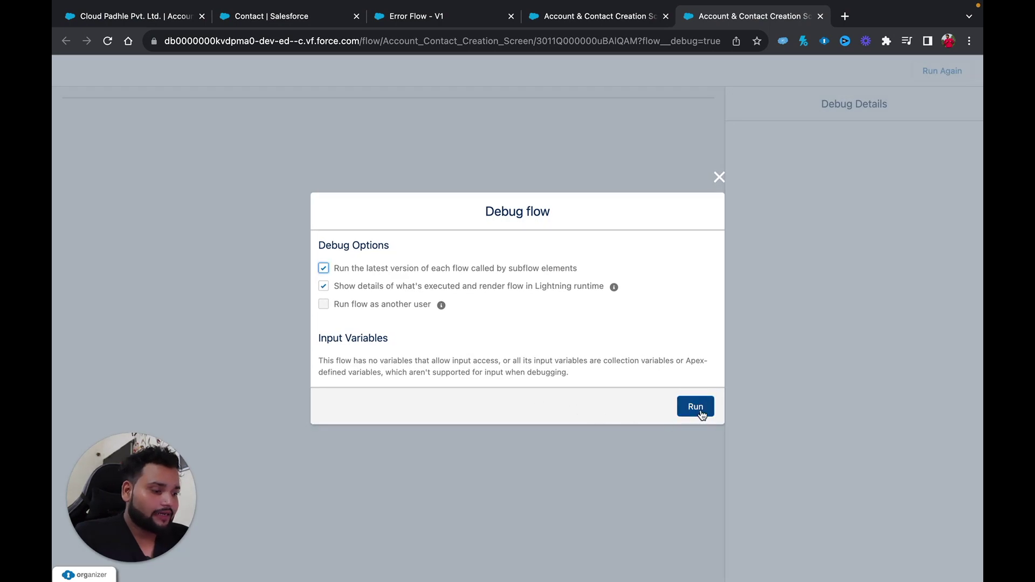
left_click(699, 411)
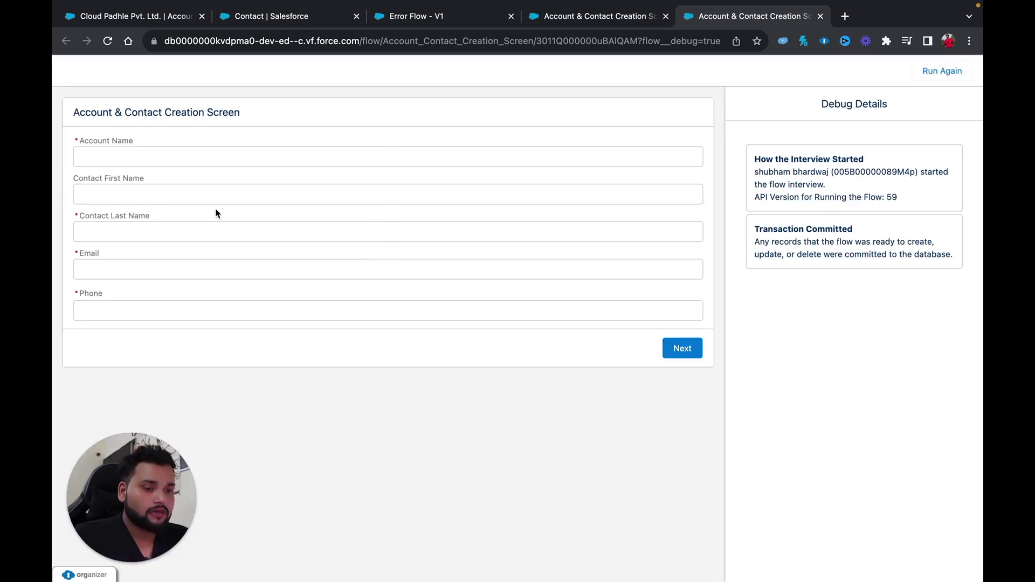
left_click(110, 161)
type("S")
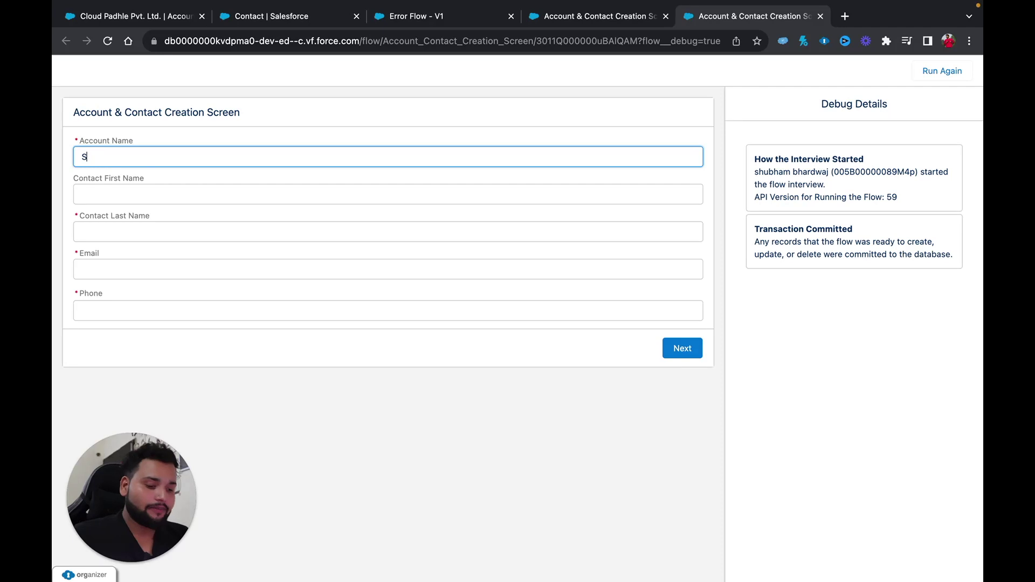
type("alesforce Ge")
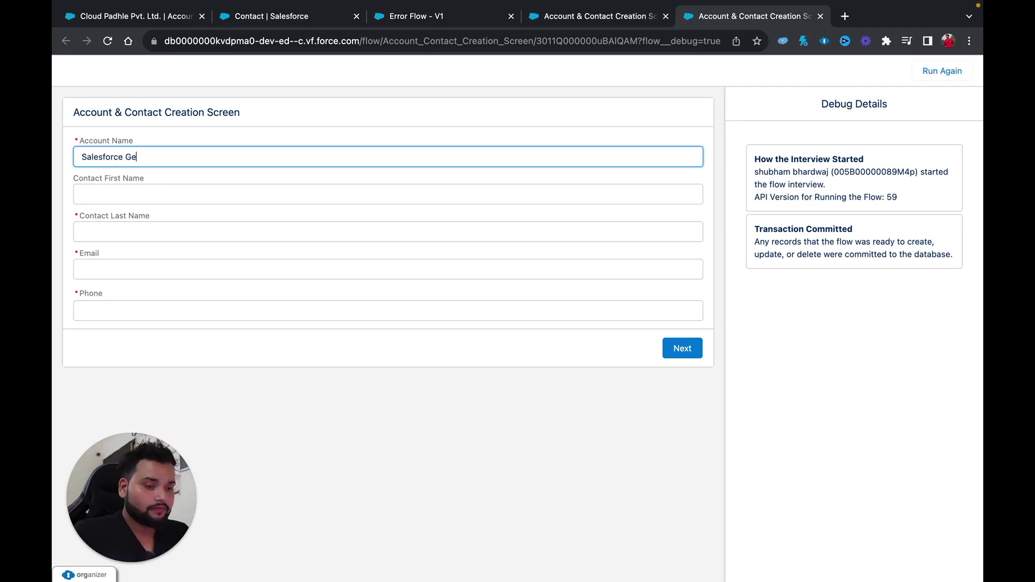
type("ek Pvt")
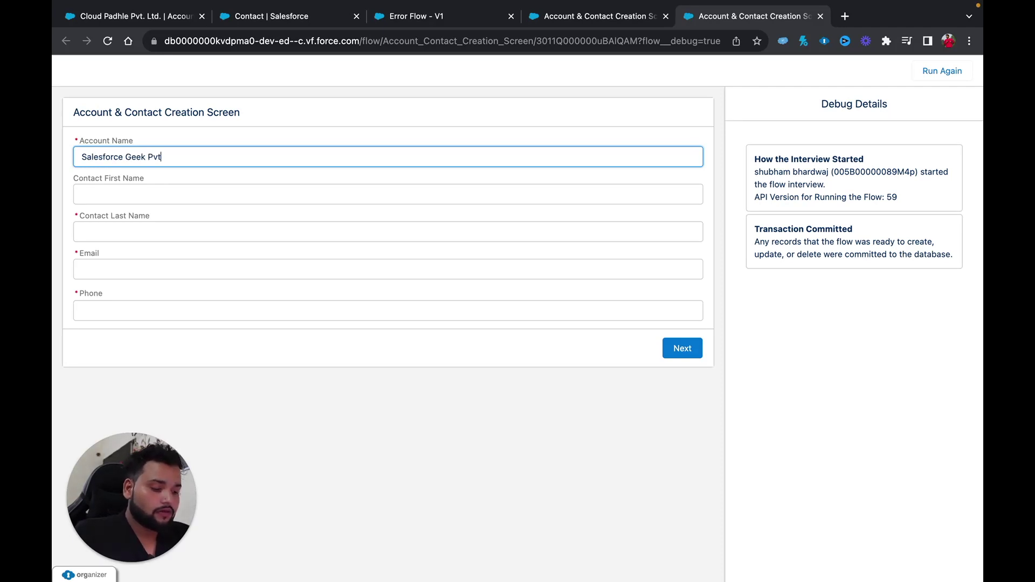
type(" L")
key("BackSpace")
key("BackSpace")
type("LTD")
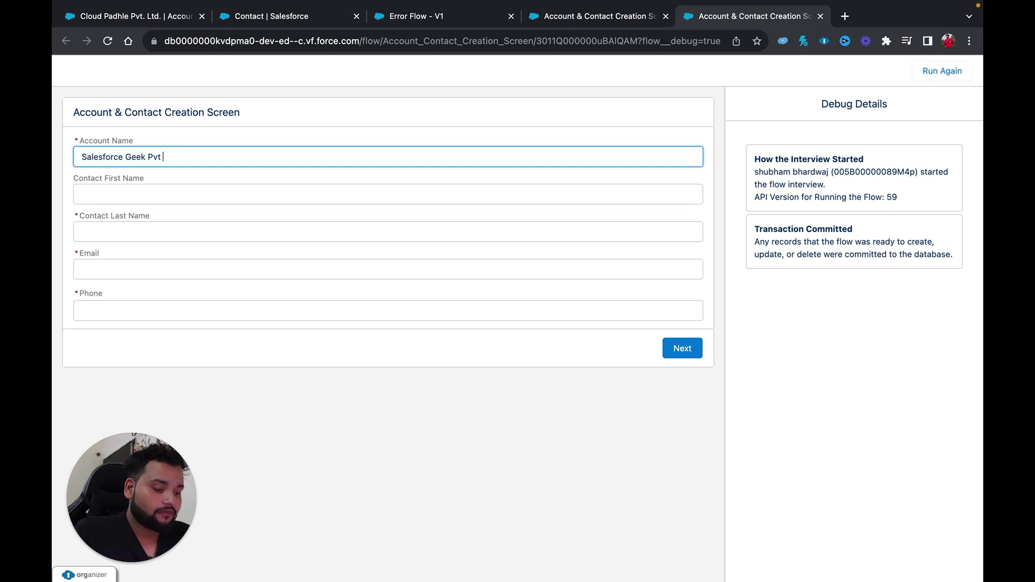
key("BackSpace")
key("BackSpace")
key("BackSpace")
key("BackSpace")
key("BackSpace")
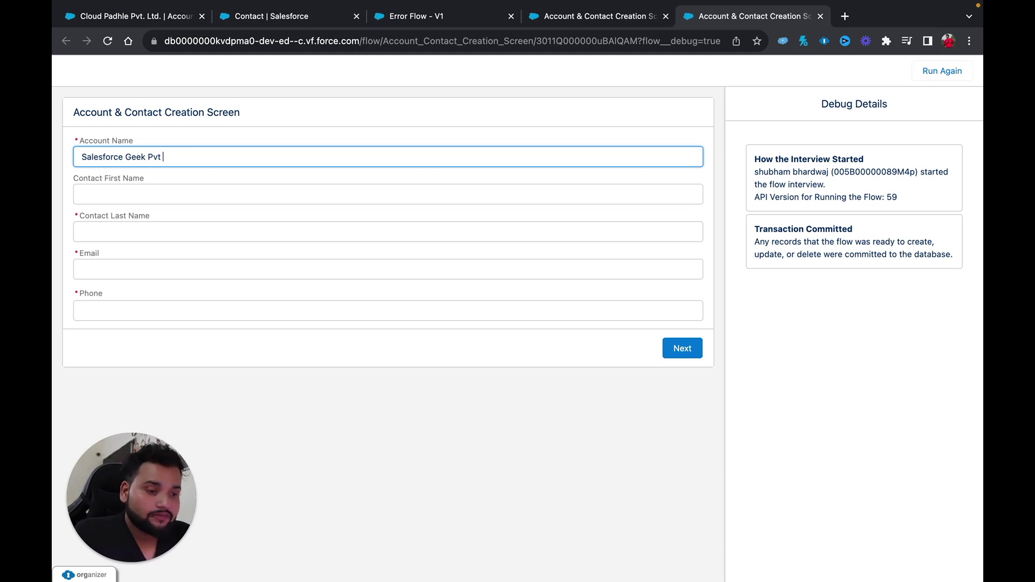
type("VT. LTD.")
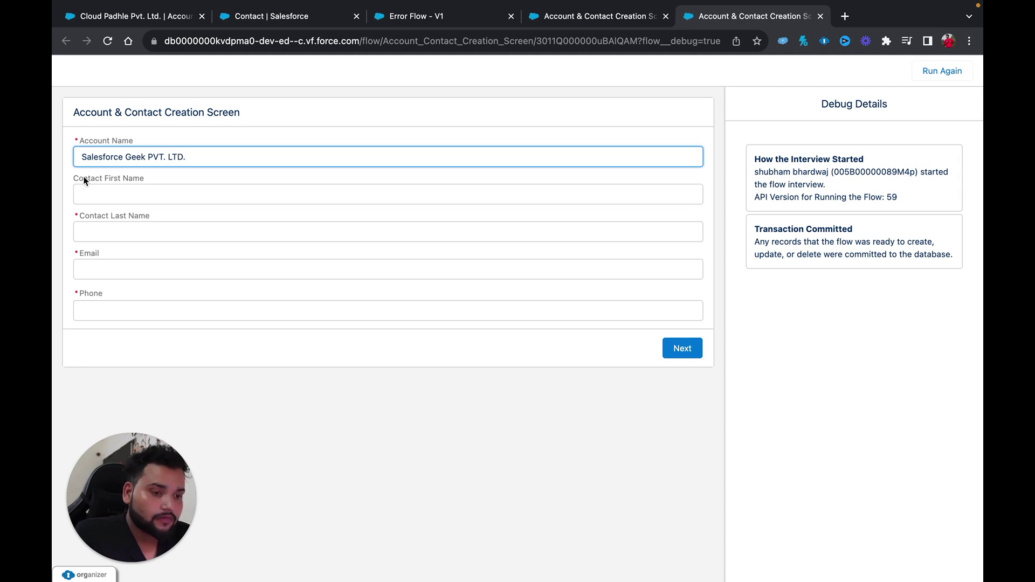
Enter the contact's first name, last name, email and phone, then submit the form.
left_click(79, 199)
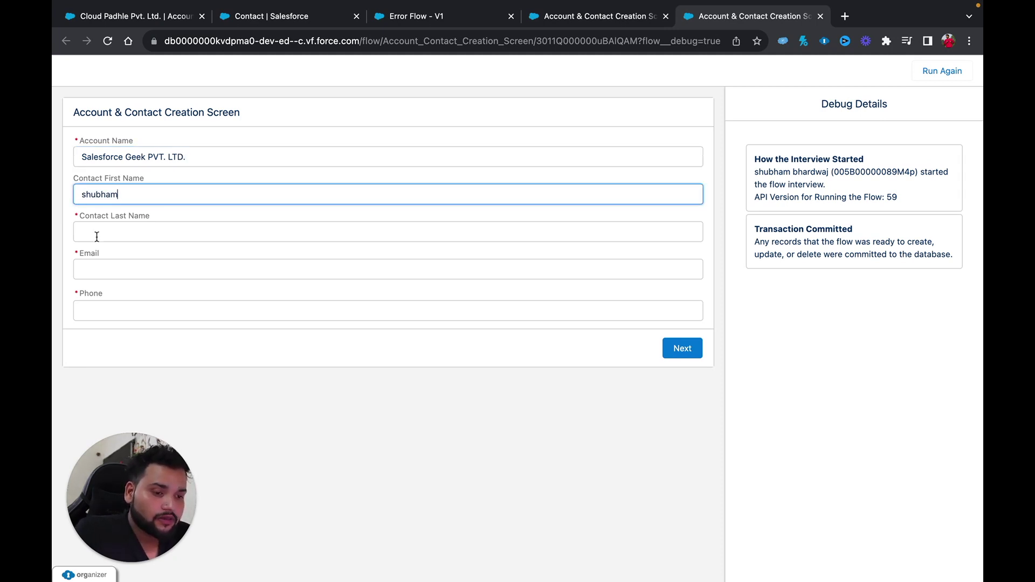
left_click(96, 236)
left_click(123, 269)
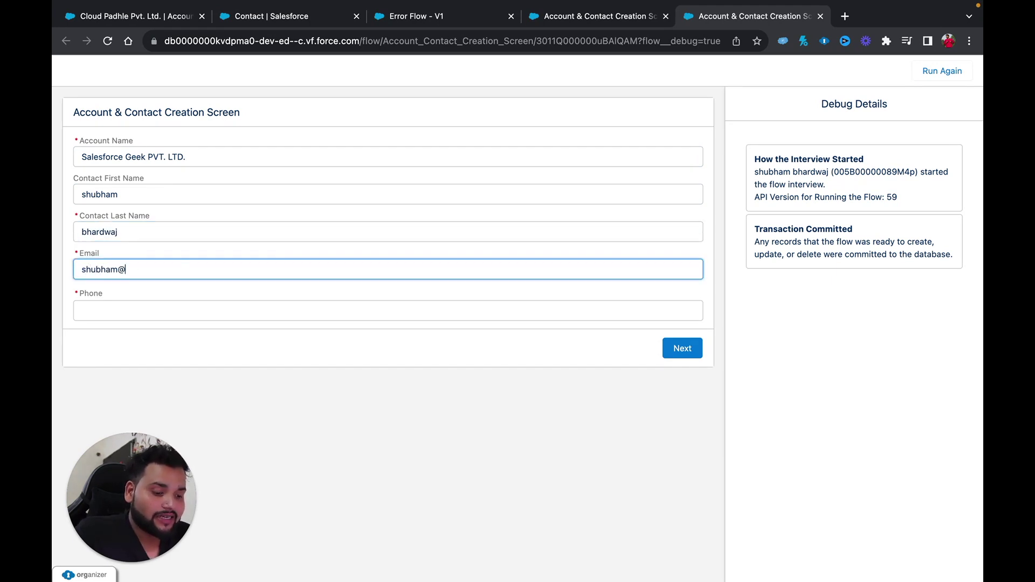
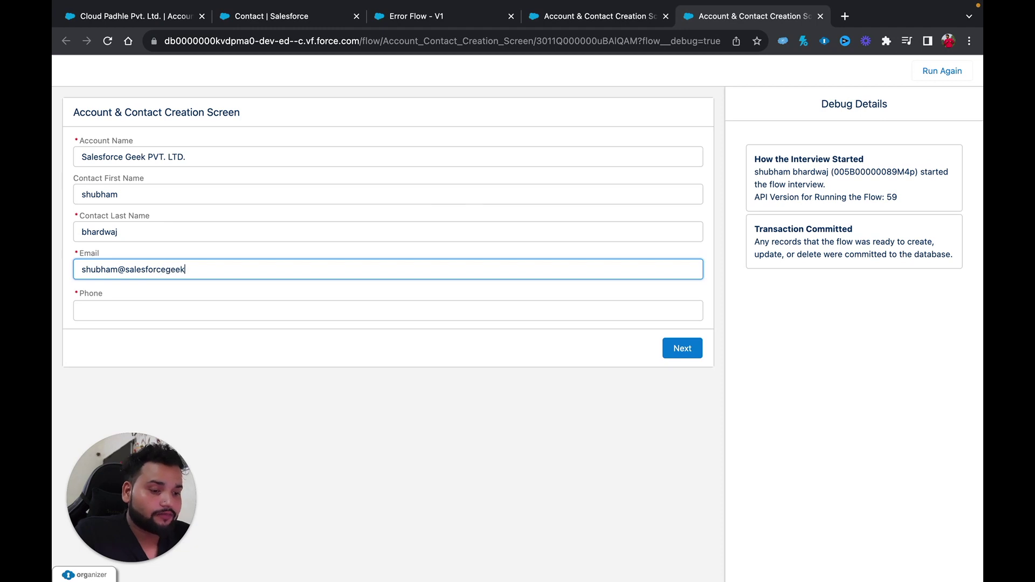
left_click(98, 312)
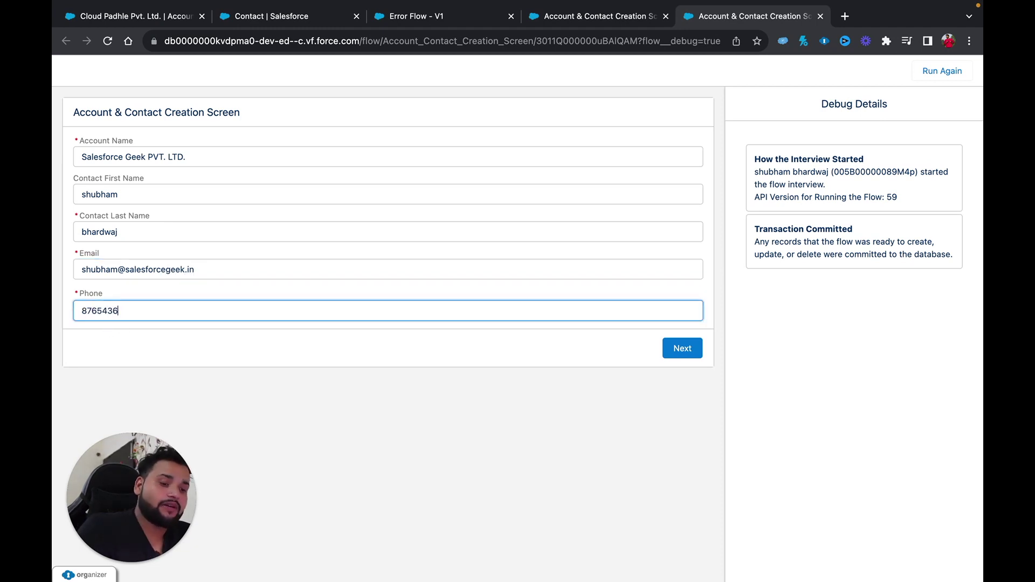
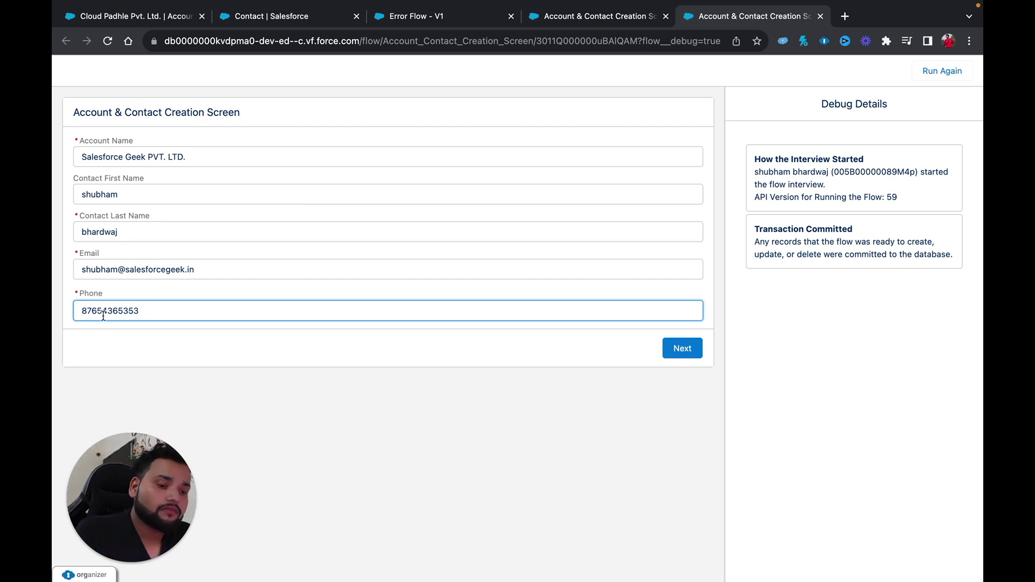
left_click(683, 350)
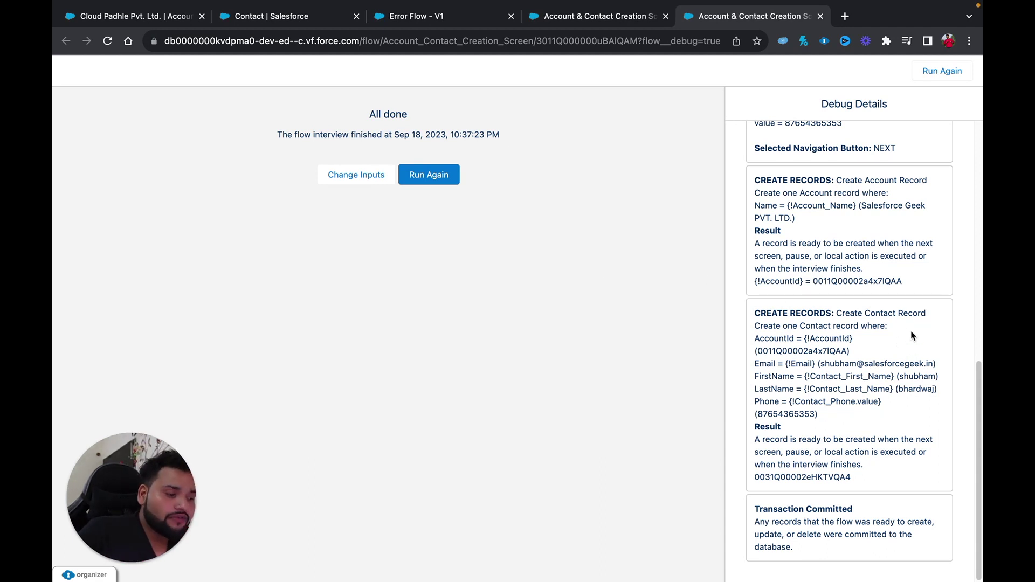
Highlight the recorded Account Name, Contact Last Name and Email values in Debug Details.
scroll(911, 350, "up", 6)
scroll(911, 335, "up", 4)
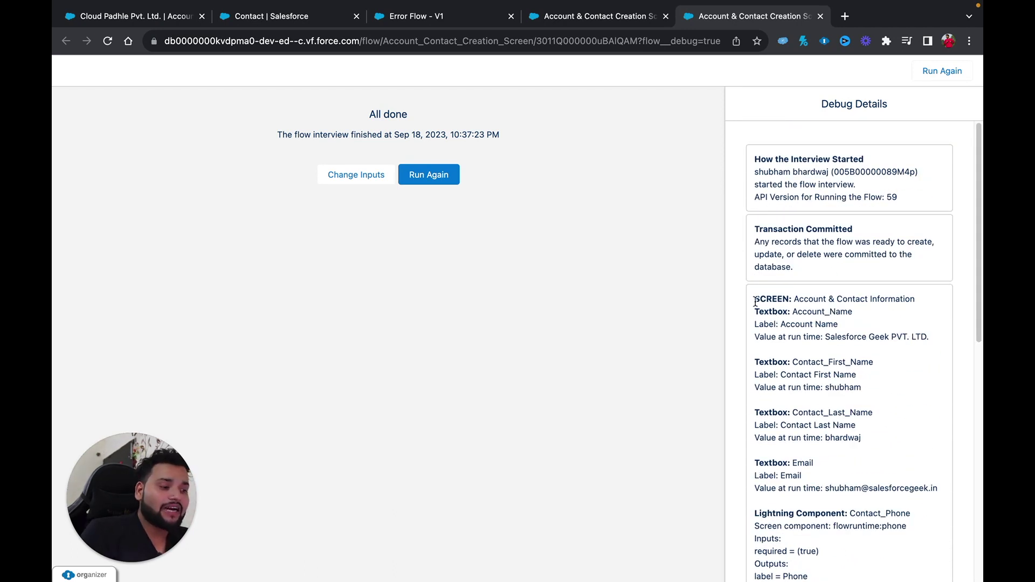
left_click_drag(755, 298, 936, 338)
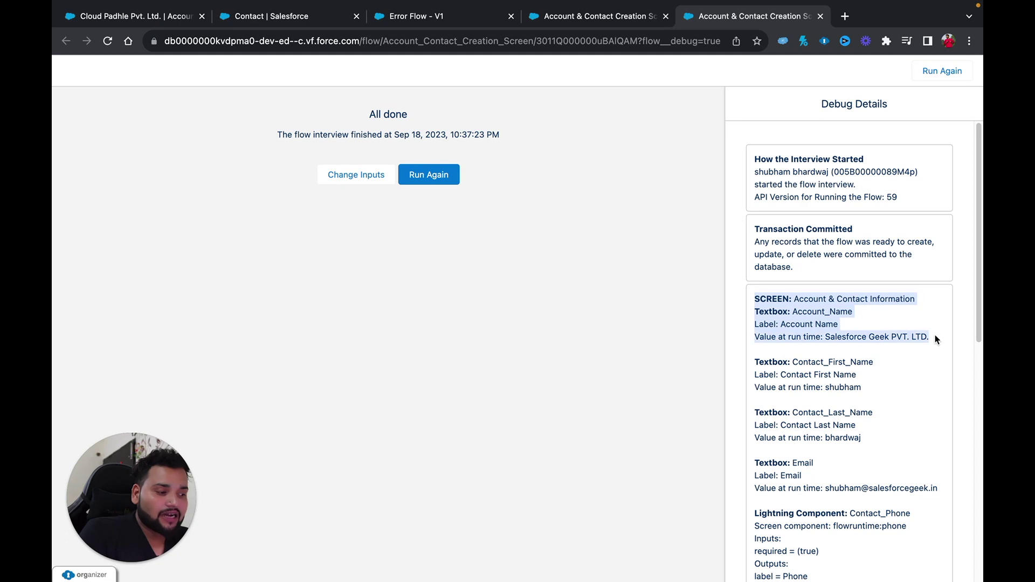
scroll(934, 338, "down", 2)
left_click_drag(863, 294, 751, 267)
left_click_drag(862, 333, 752, 322)
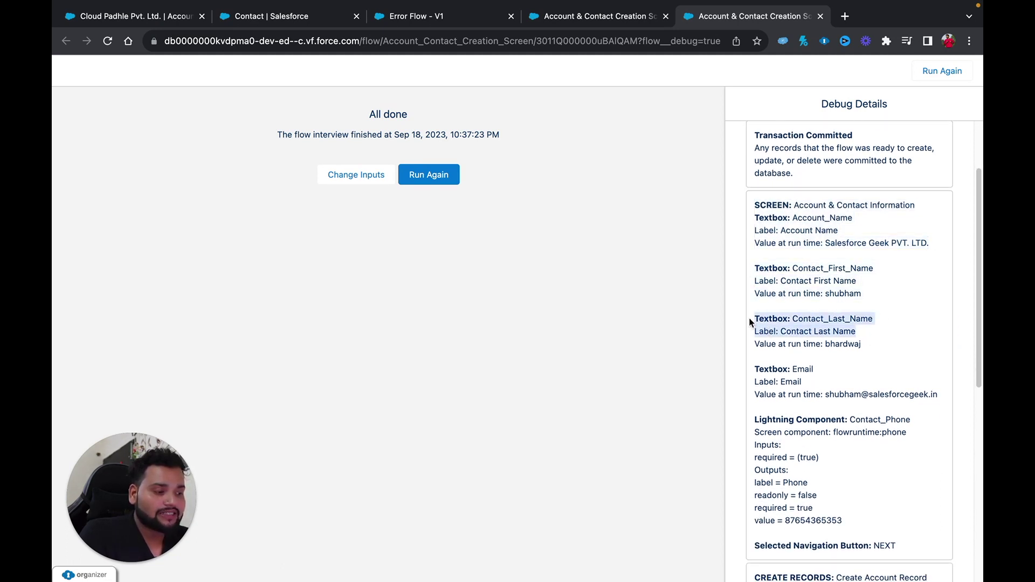
left_click_drag(943, 397, 765, 379)
left_click_drag(846, 521, 746, 470)
Highlight the {!AccountId} result and the Contact's AccountId assignment using that stored ID.
scroll(745, 469, "down", 2)
scroll(745, 469, "down", 4)
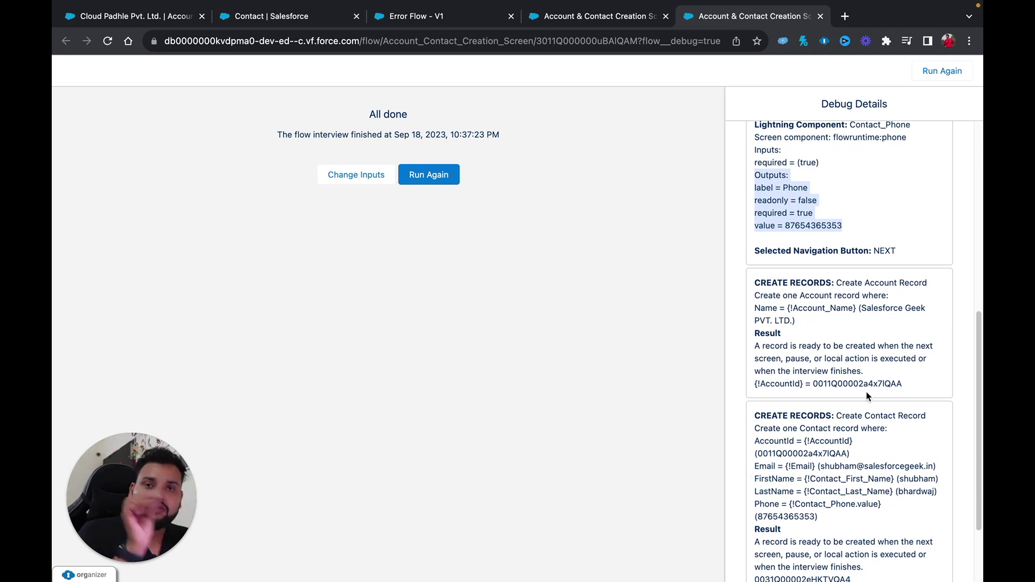
left_click_drag(904, 388, 754, 383)
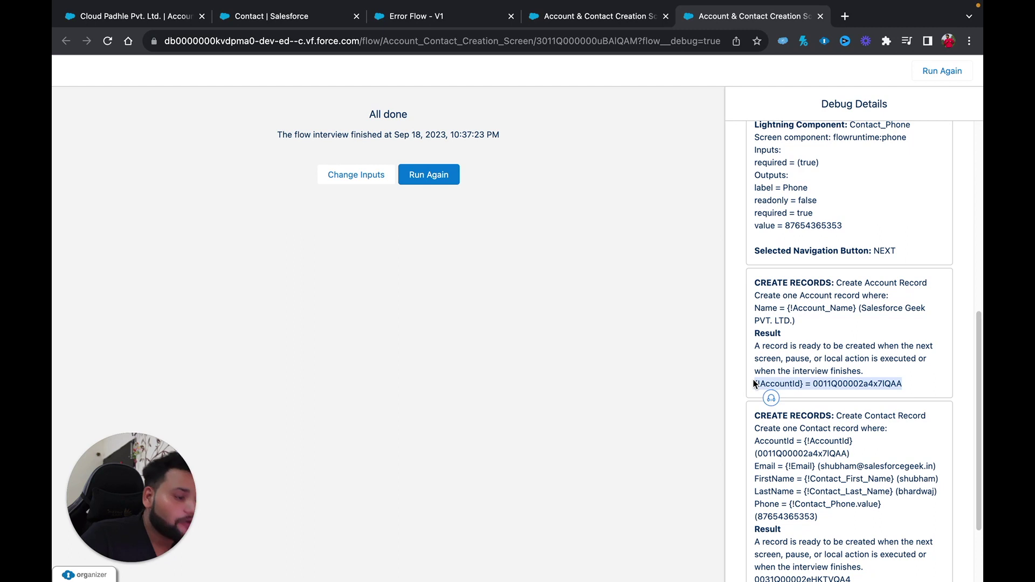
double_click(770, 382)
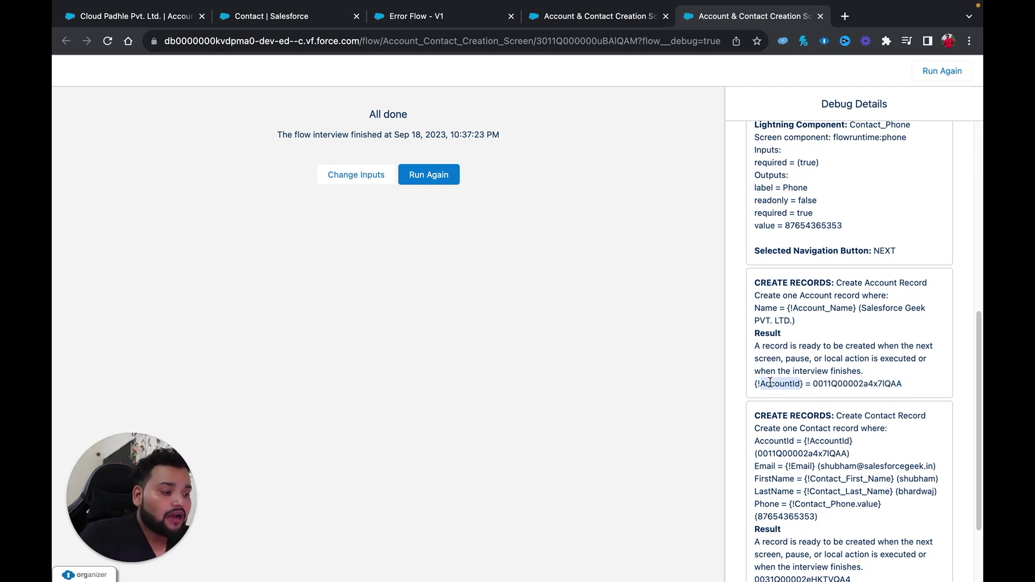
double_click(835, 382)
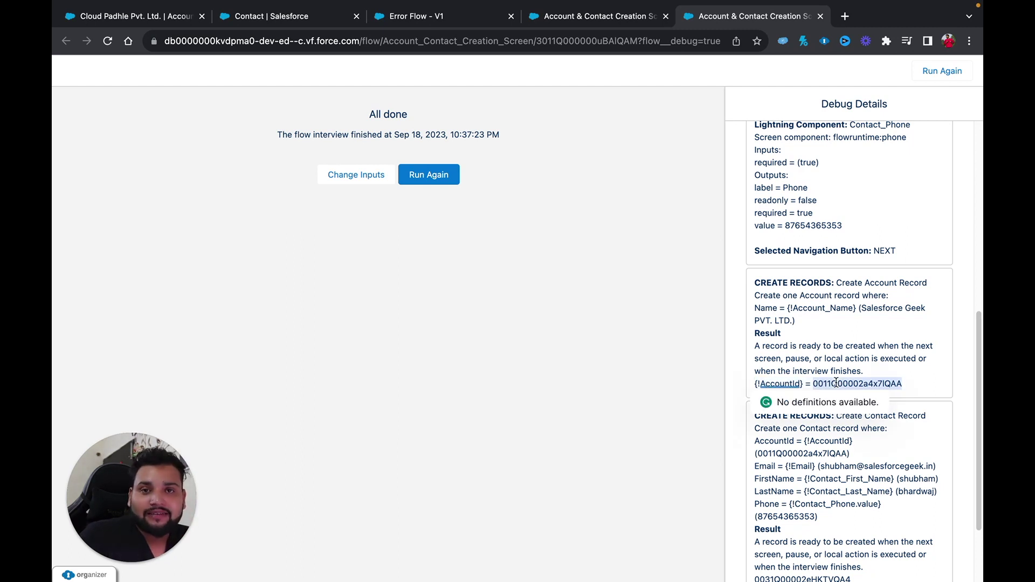
scroll(836, 382, "down", 3)
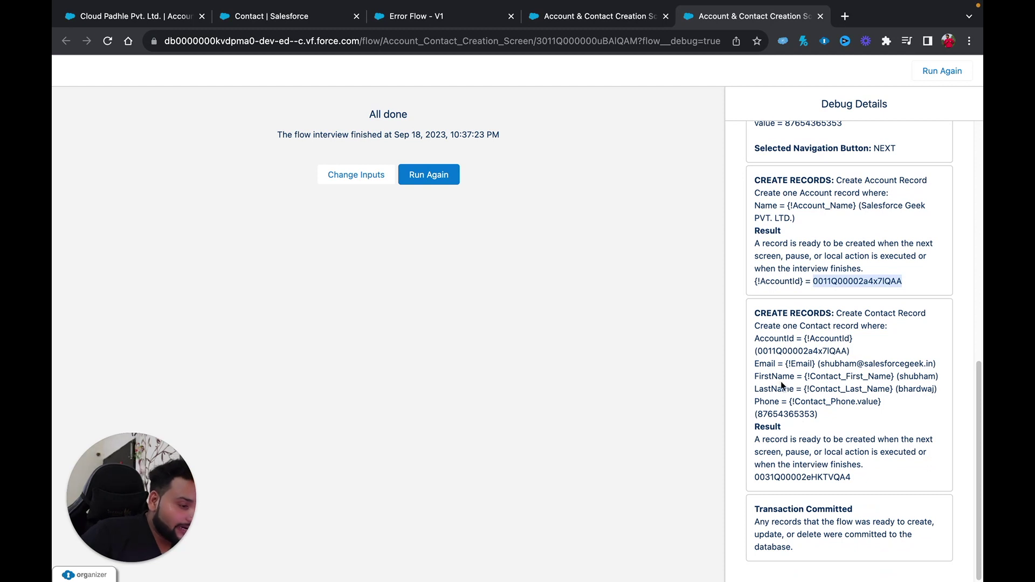
left_click_drag(754, 339, 850, 354)
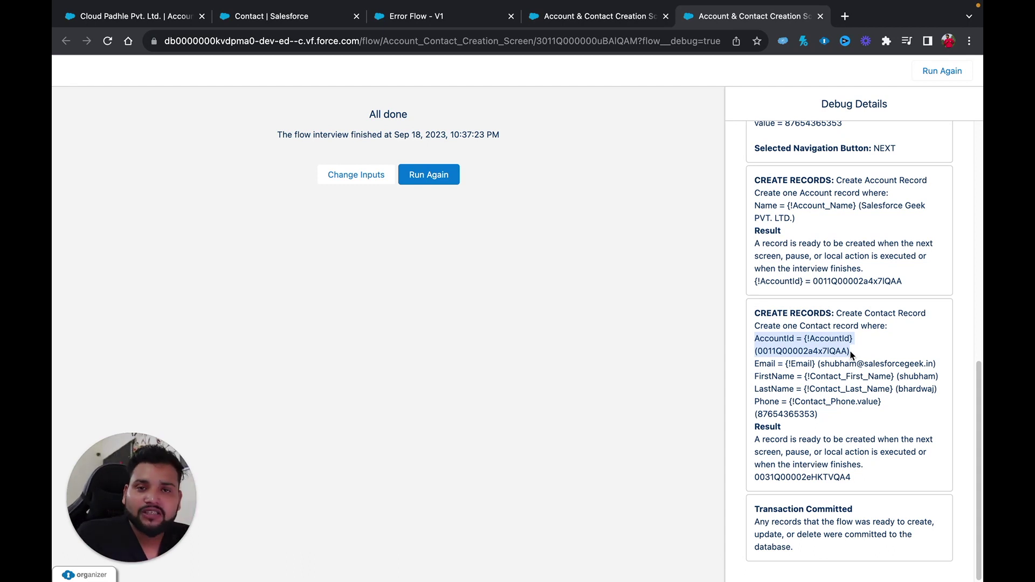
Open the Salesforce Geek PVT. LTD. account and confirm its Contacts (1) related list.
left_click(151, 15)
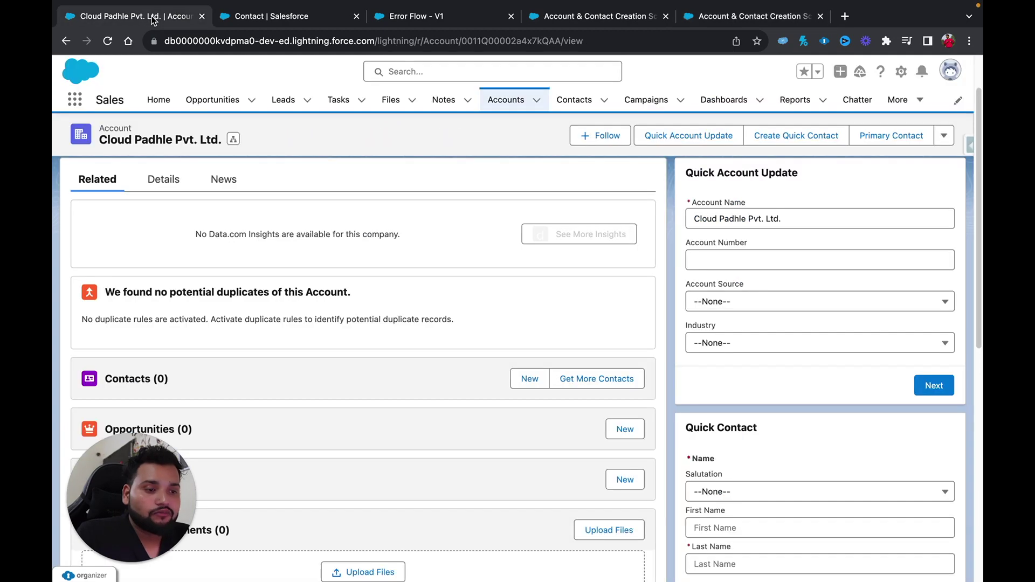
left_click(509, 102)
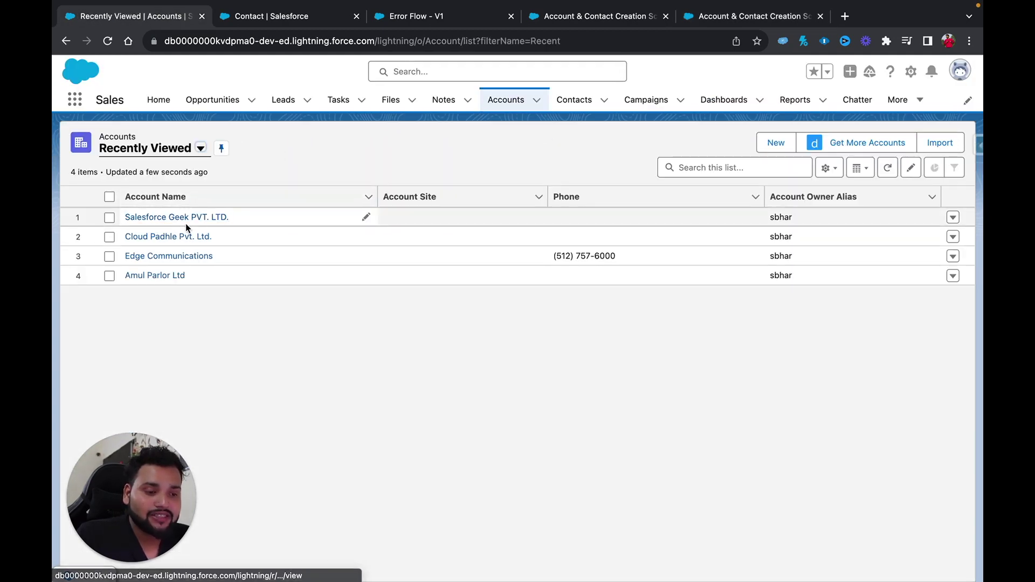
left_click(200, 217)
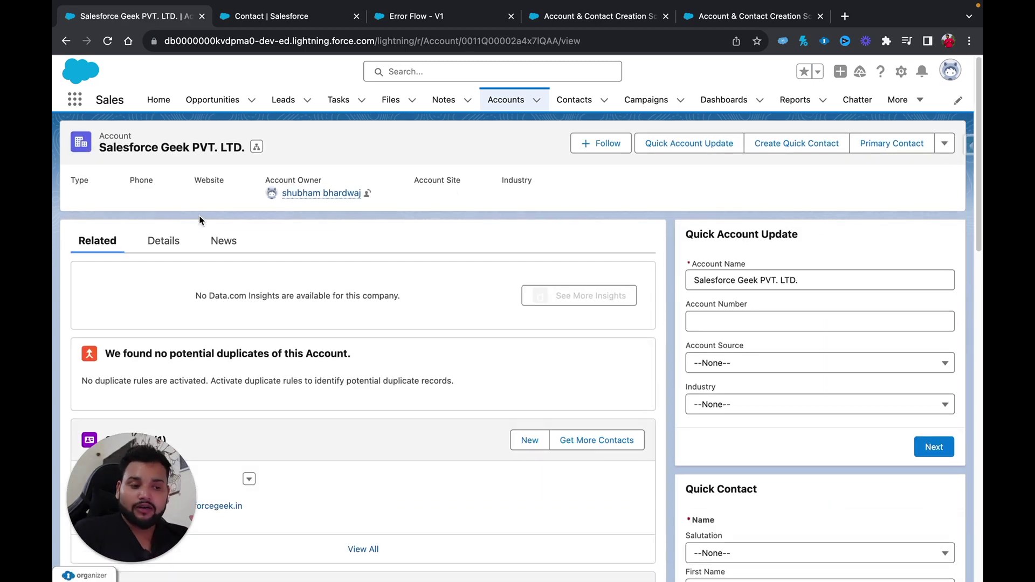
left_click_drag(129, 448, 947, 522)
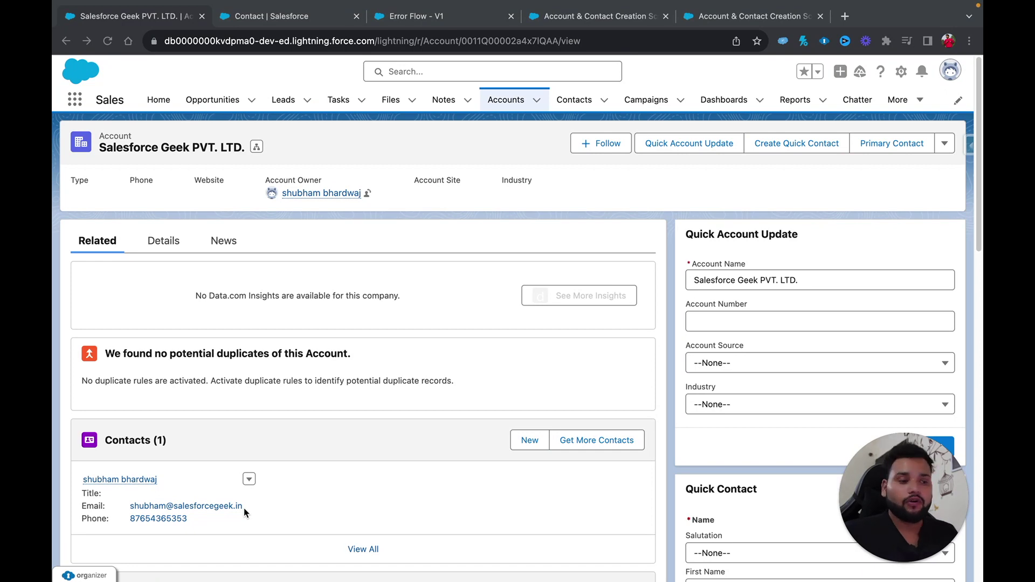
left_click(568, 15)
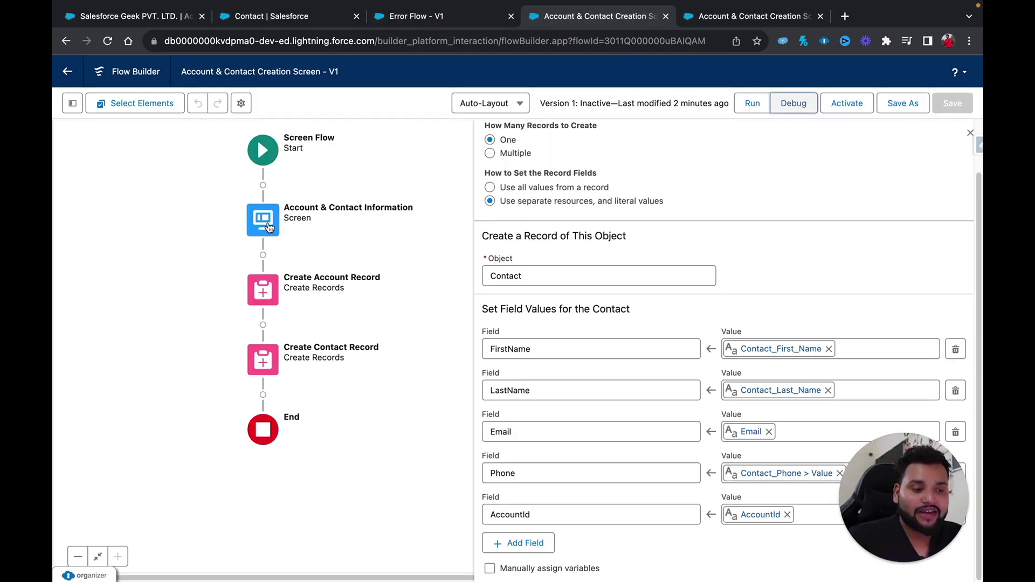
Open Create Account Record's settings and highlight the option storing the ID in AccountId.
left_click(264, 289)
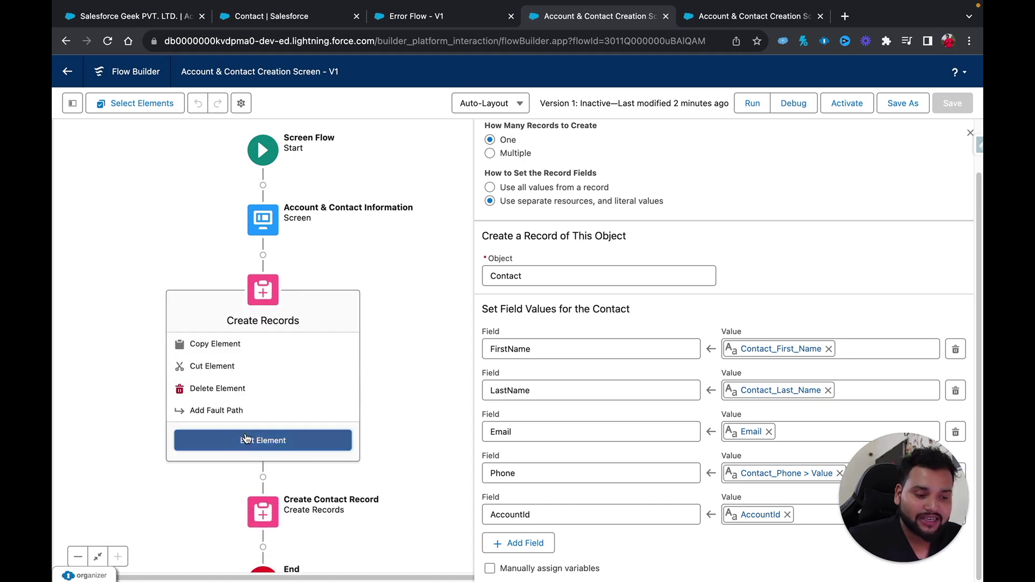
left_click(253, 441)
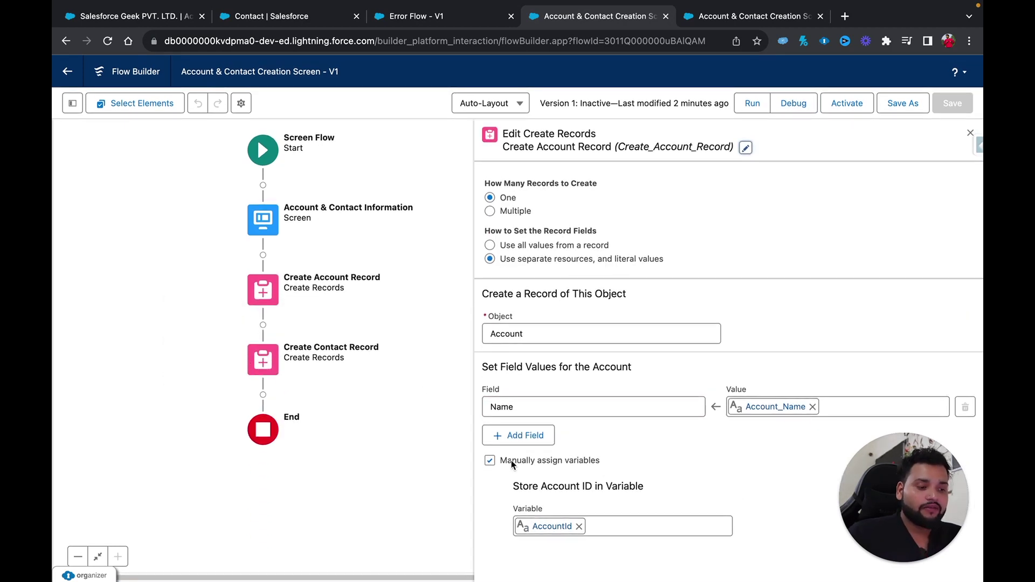
left_click_drag(501, 461, 570, 462)
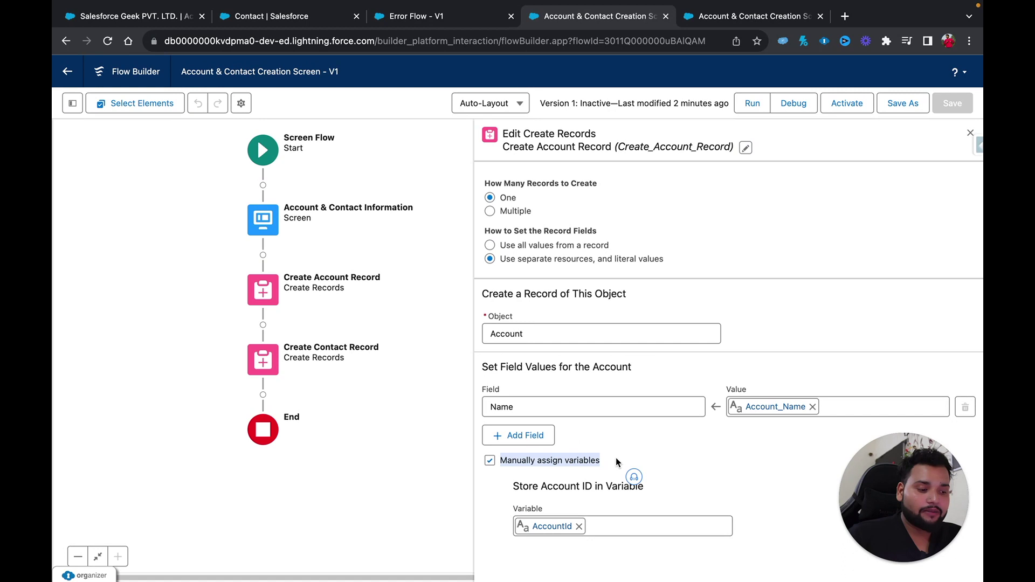